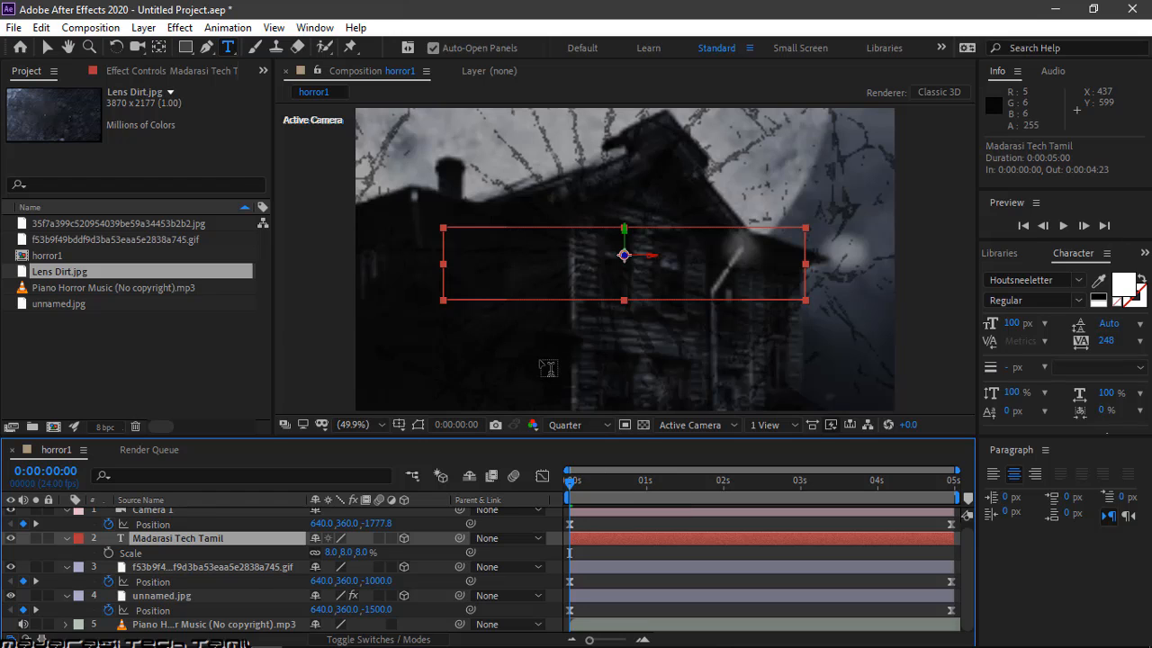
Play the horror1 composition from its beginning to preview the finished title animation
scroll(968, 540, "up", 1)
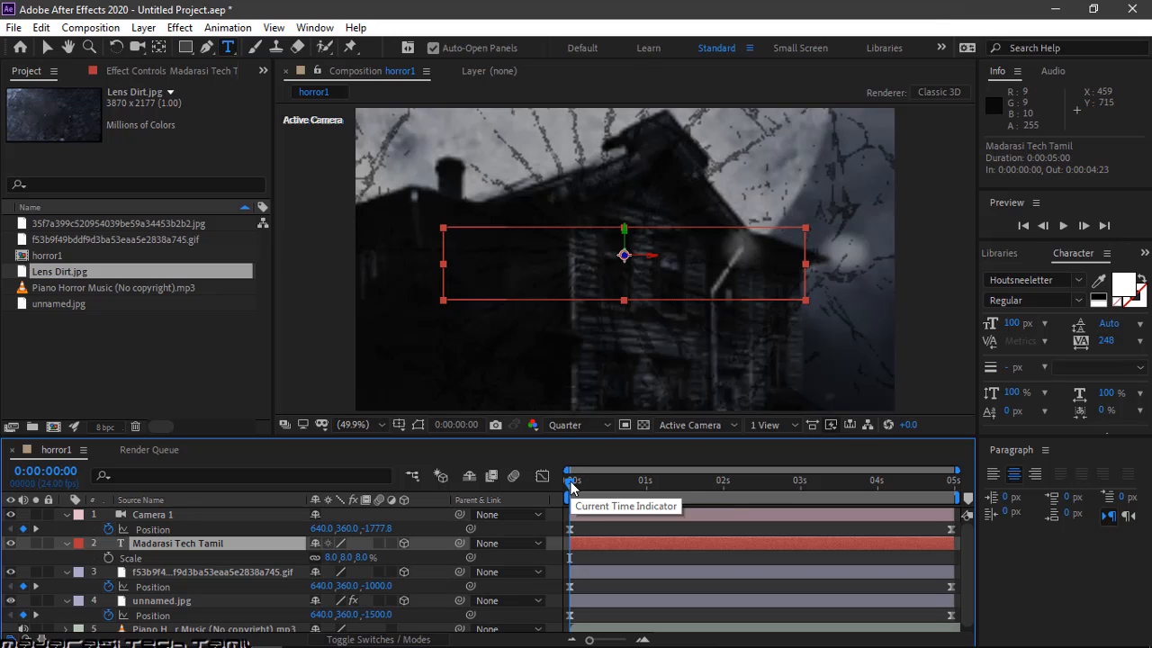
mouse_move(571, 480)
left_mouse_down()
mouse_move(590, 484)
mouse_move(570, 485)
left_mouse_up()
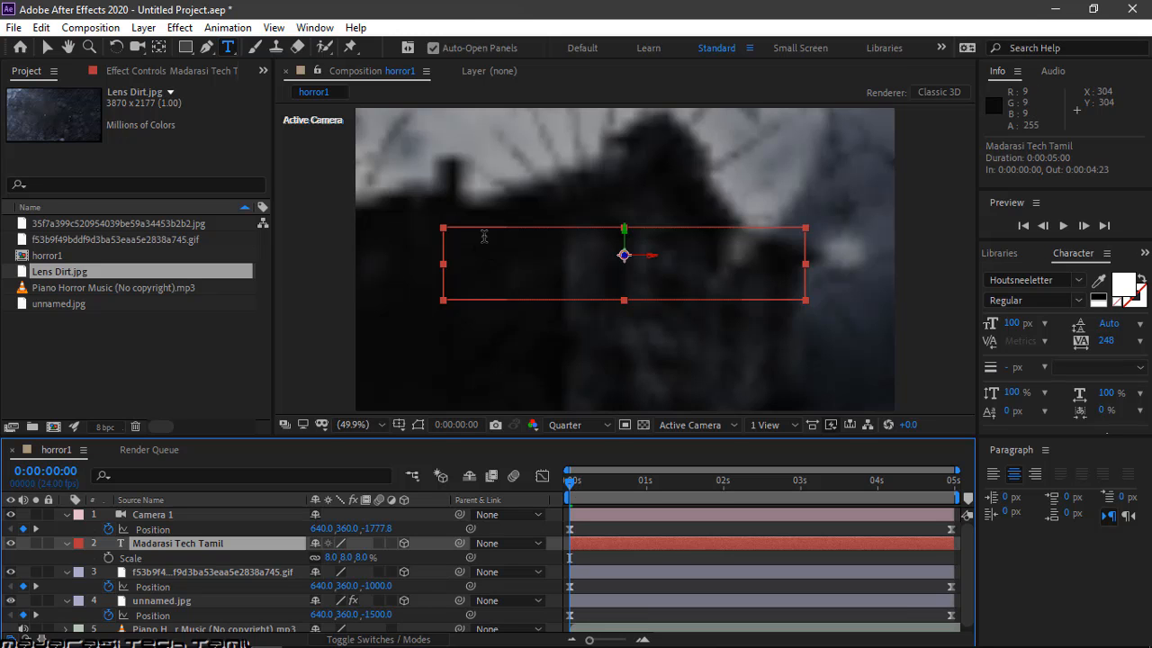
key("space")
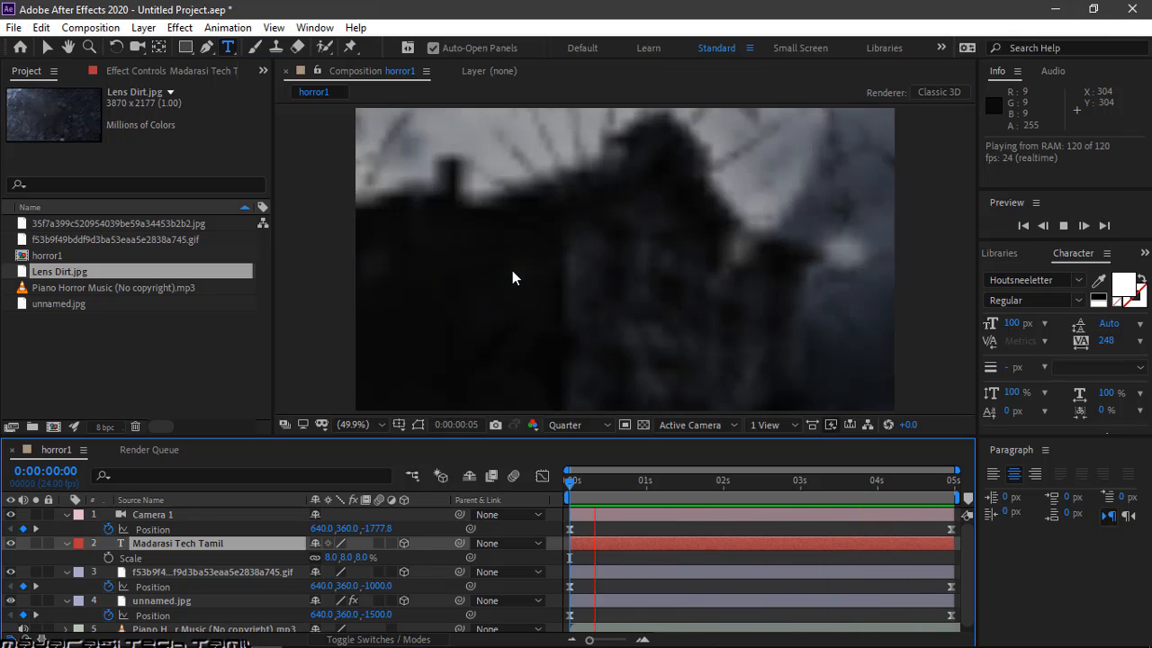
Create a new composition named "horror title" at 1280 x 720 px, 24 fps, Quarter resolution, five seconds long, with a black background
key("ctrl+k")
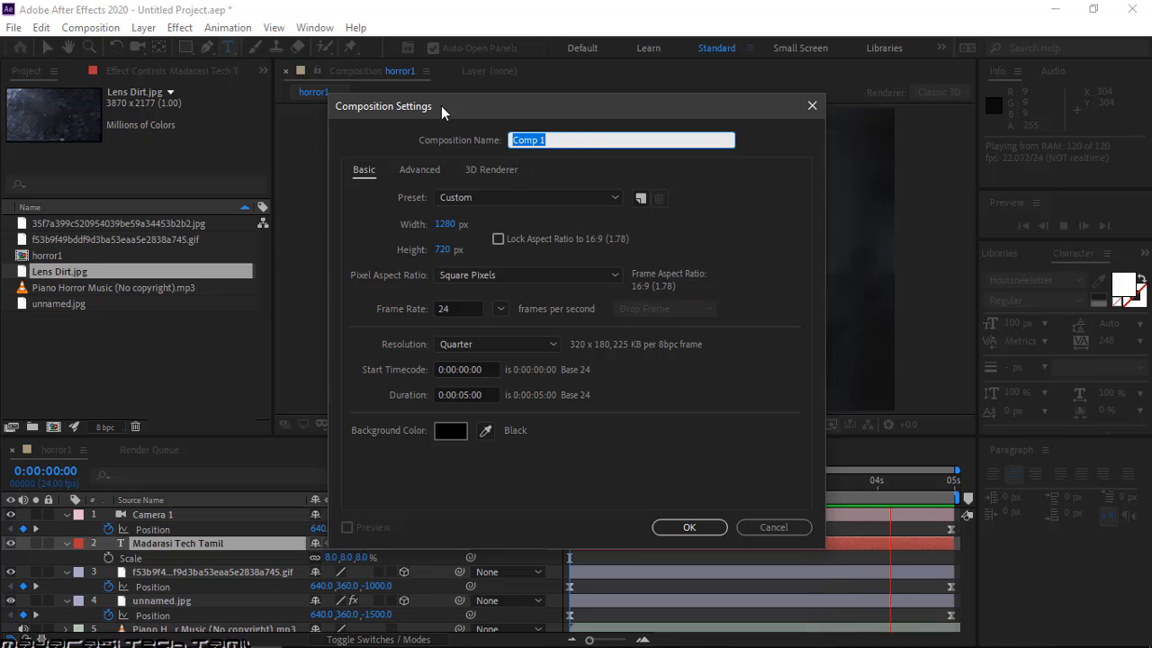
type("horro")
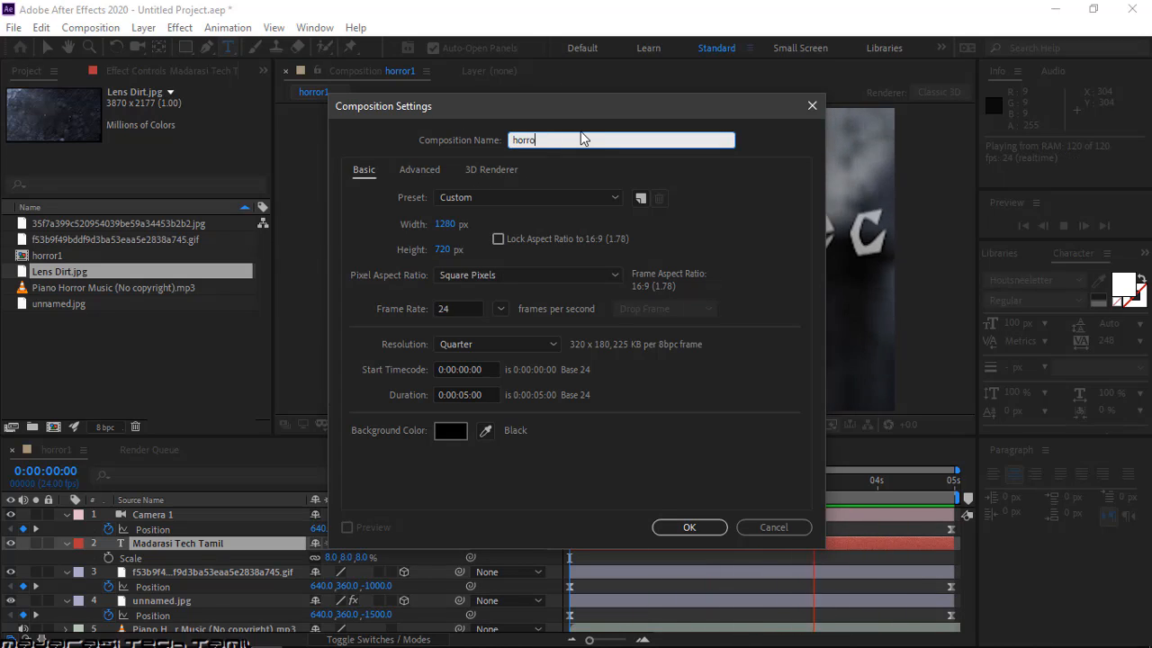
type("r title")
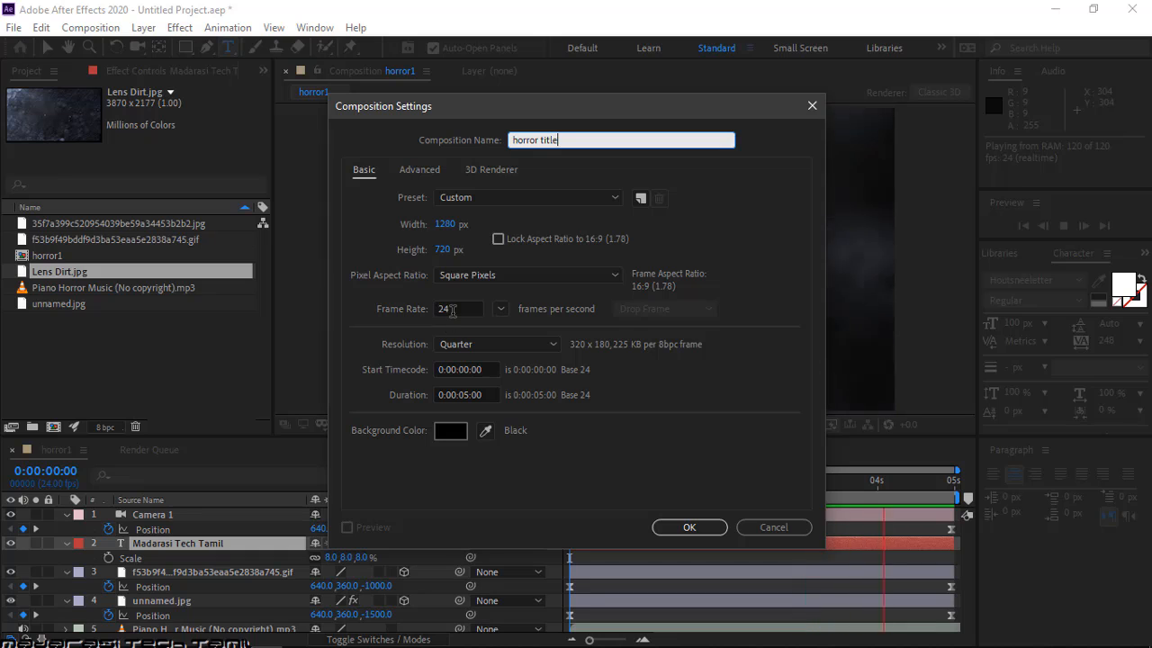
left_click(495, 349)
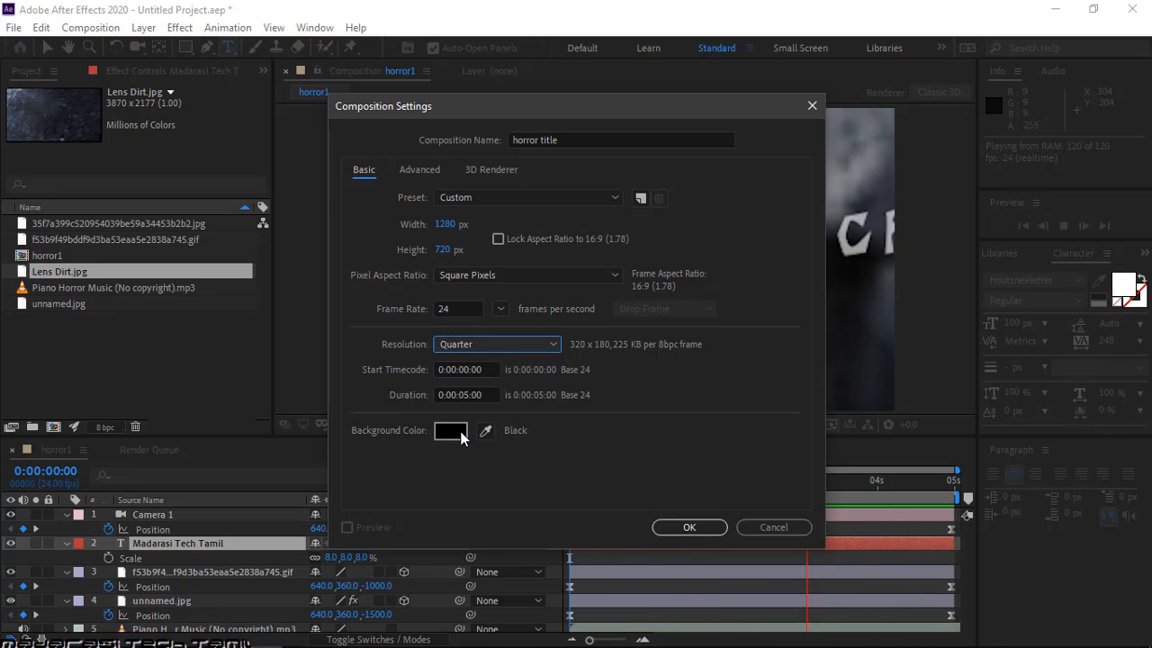
left_click(689, 527)
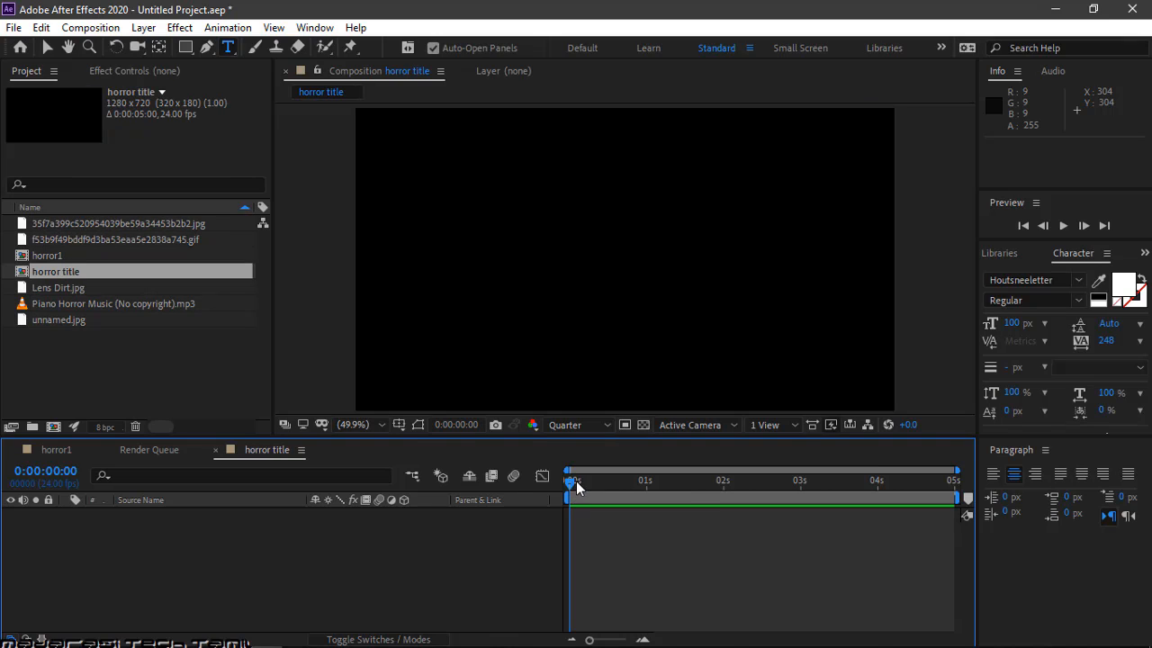
Add the image 35f7a399c520954039be59a34453b2b2.jpg to the horror title composition as a layer and switch to the Selection tool
mouse_move(575, 483)
left_mouse_down()
mouse_move(954, 479)
mouse_move(557, 483)
left_mouse_up()
left_click(85, 238)
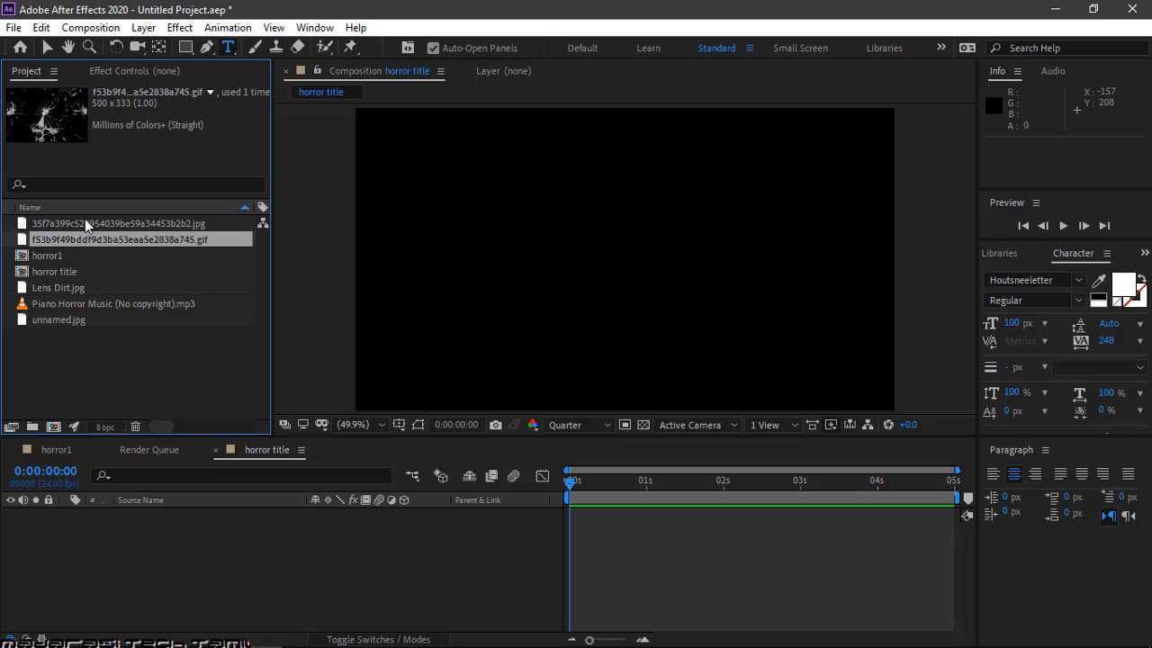
left_click(85, 222)
left_click(57, 319)
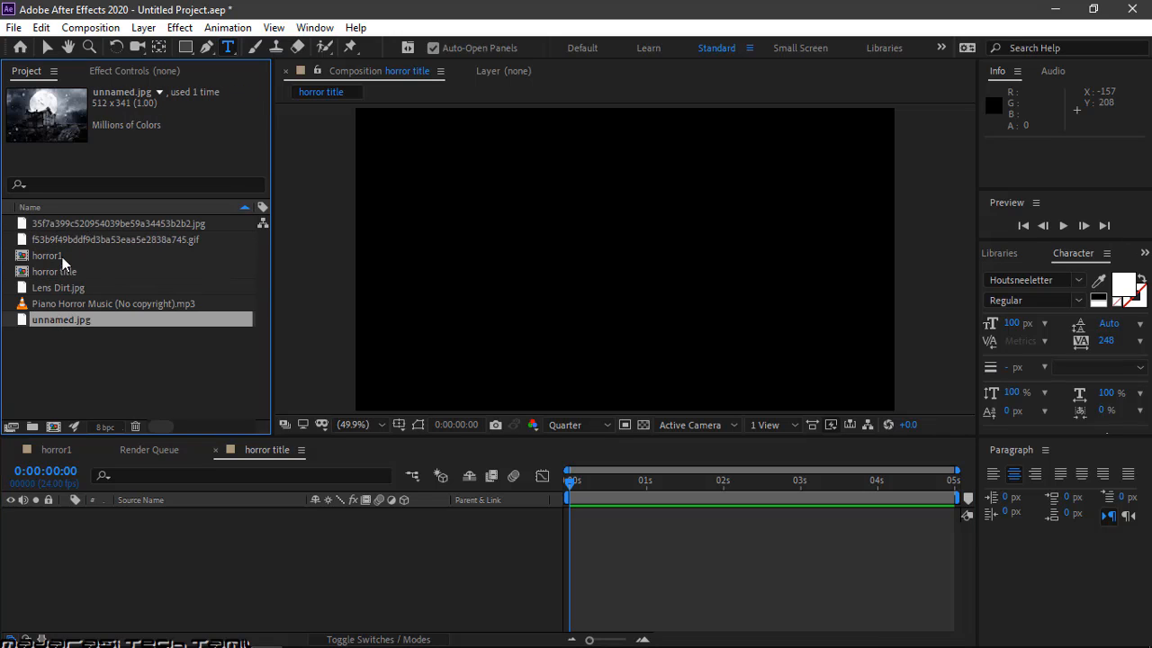
left_click_drag(94, 221, 232, 555)
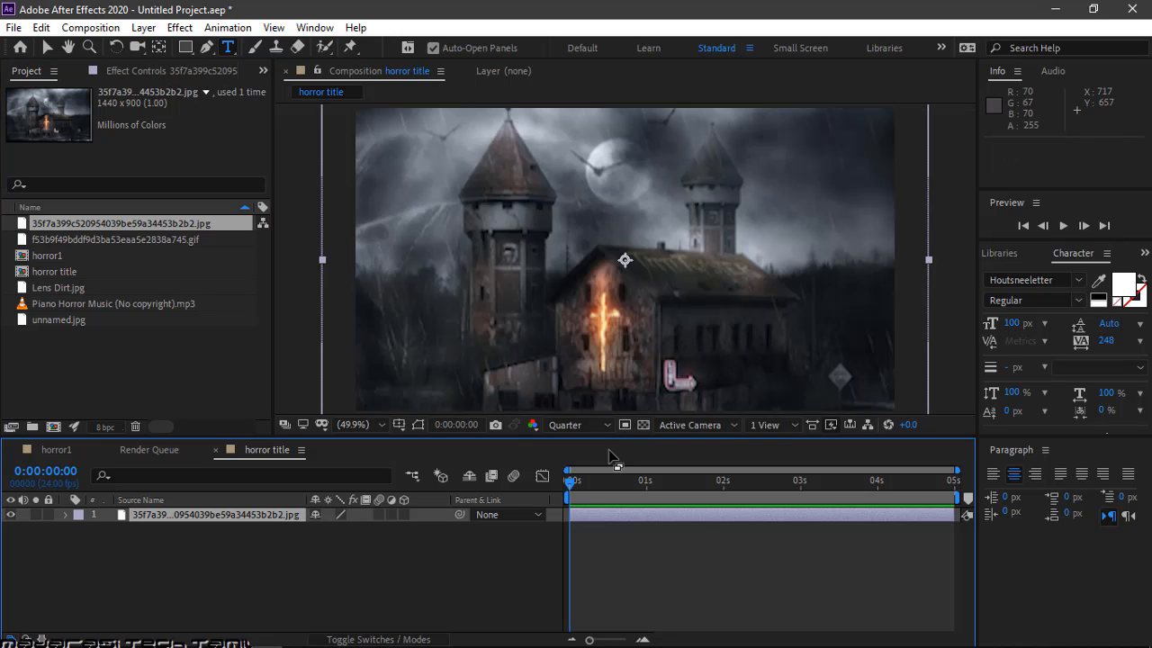
left_click_drag(621, 476, 561, 477)
left_click(47, 47)
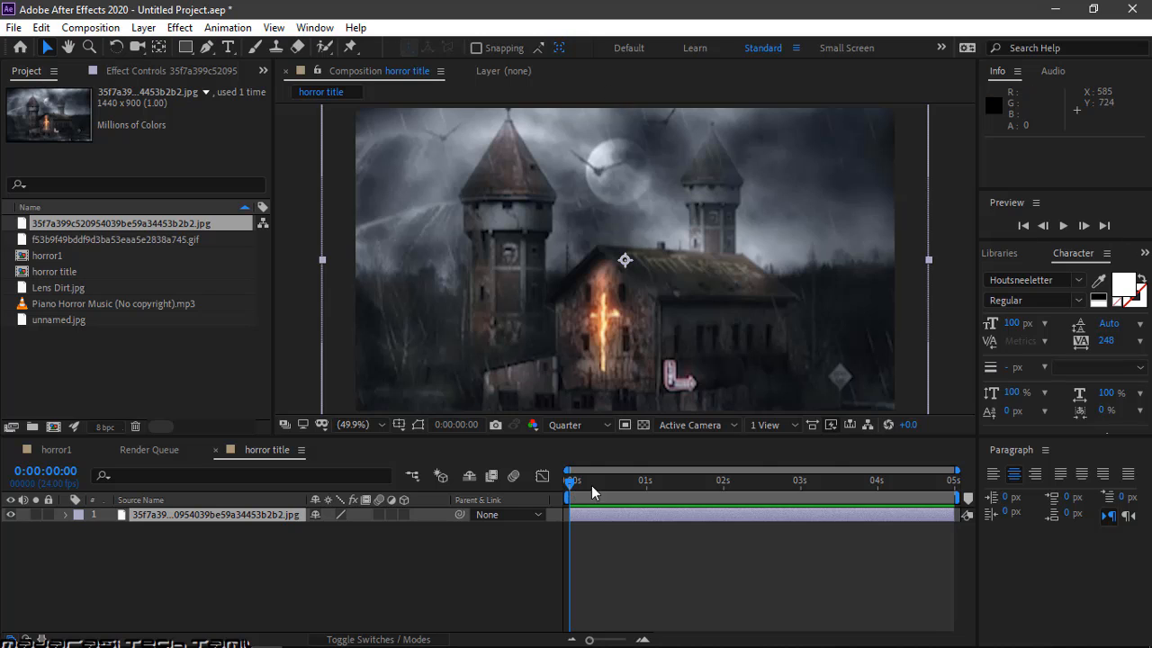
left_click_drag(591, 487, 503, 105)
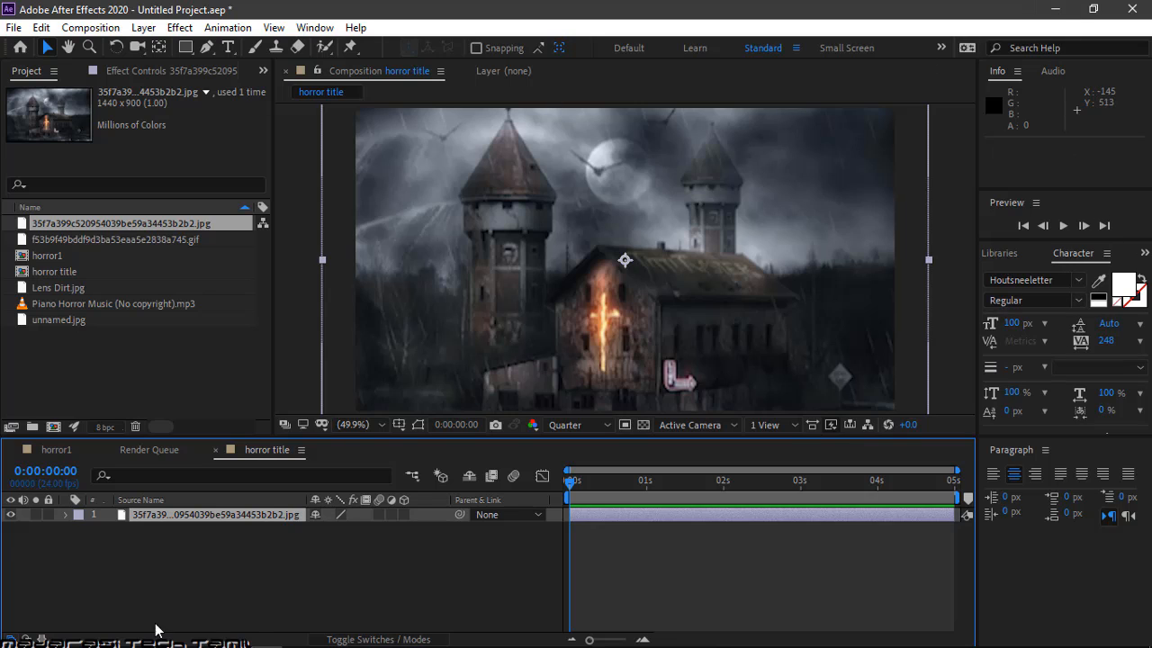
Find the Tint effect and apply it to the tower image layer
key("ctrl+space")
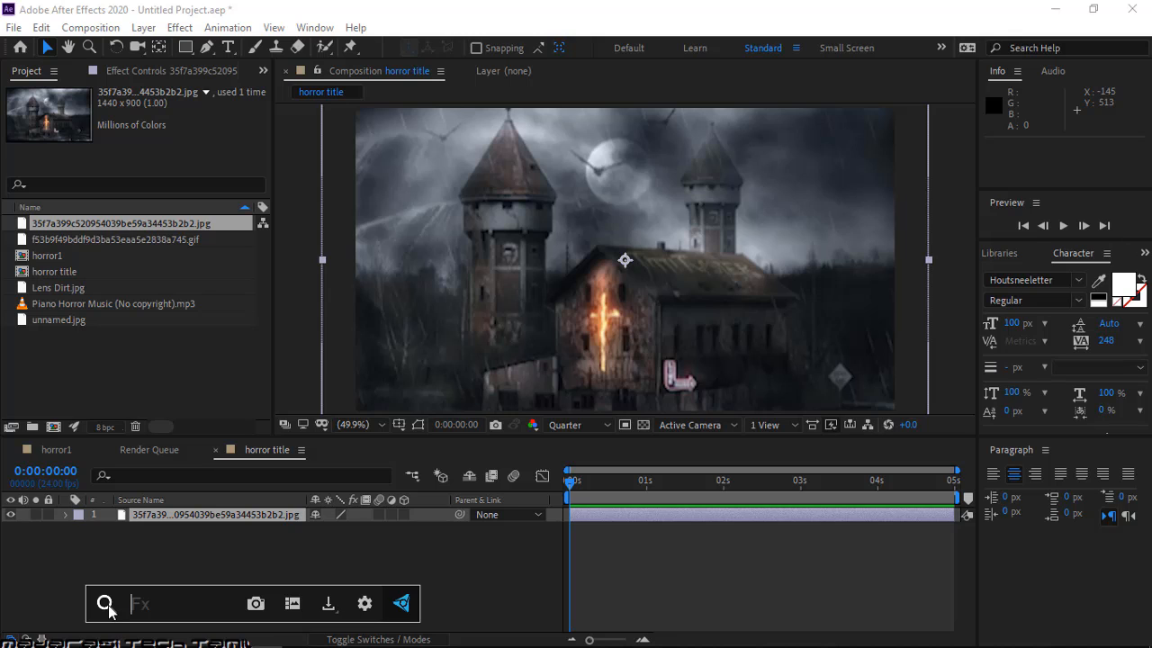
type("tint")
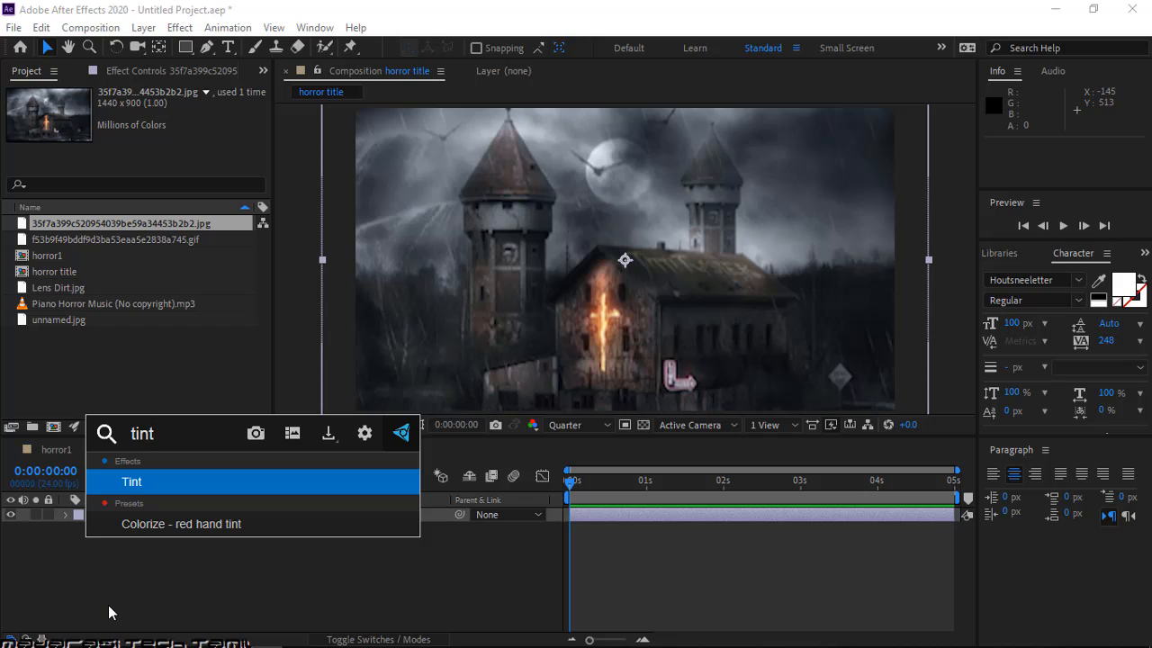
key("Return")
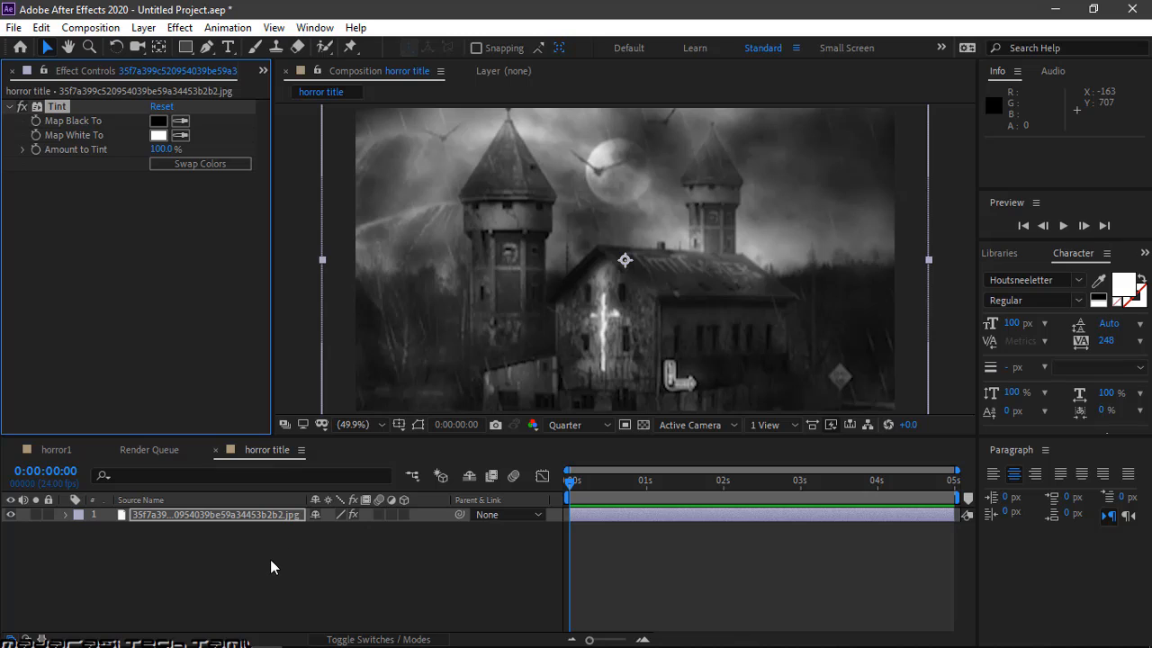
Find the Levels effect and apply it to the tower image layer
key("ctrl+space")
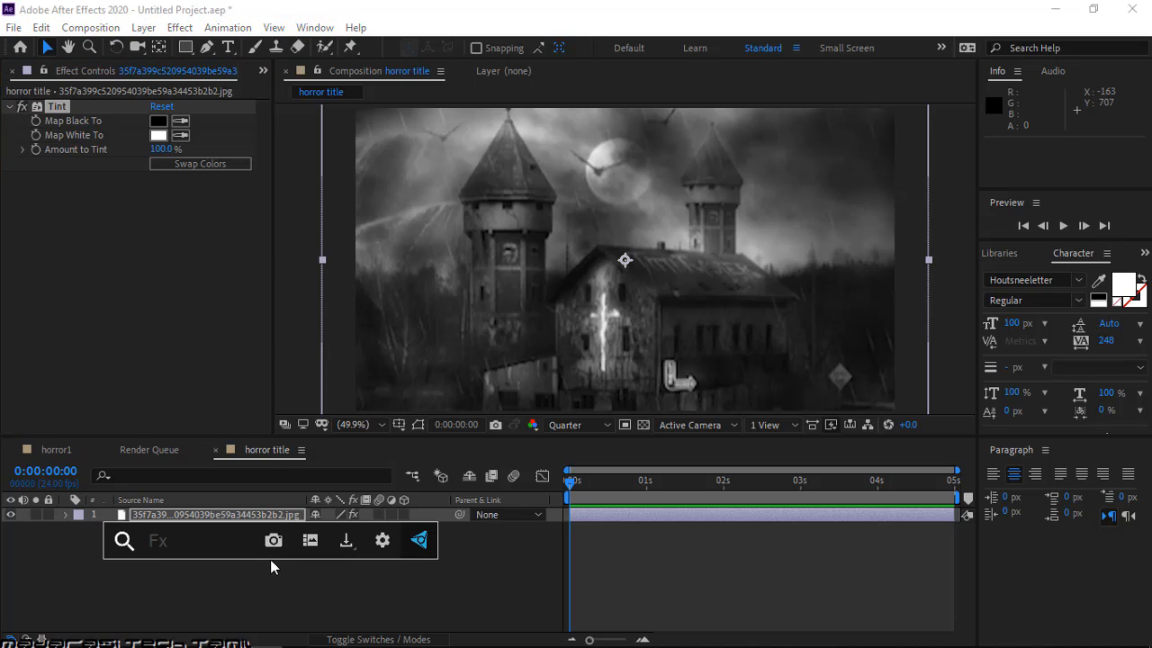
type("cu")
key("BackSpace")
key("BackSpace")
type("l")
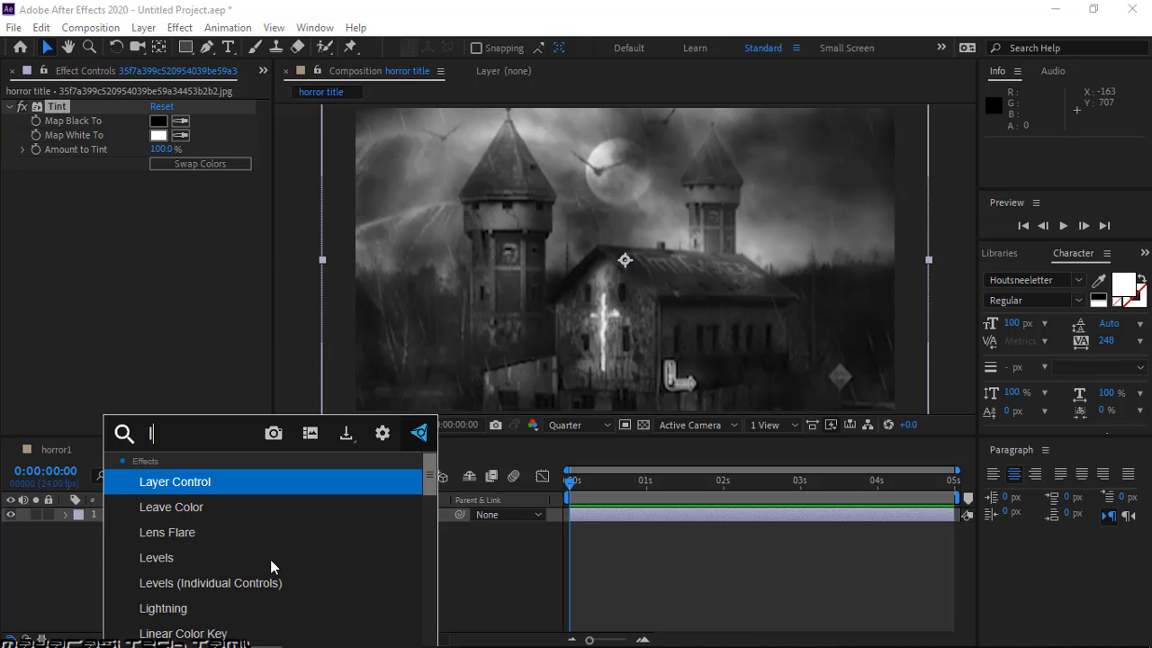
type("e")
left_click(219, 537)
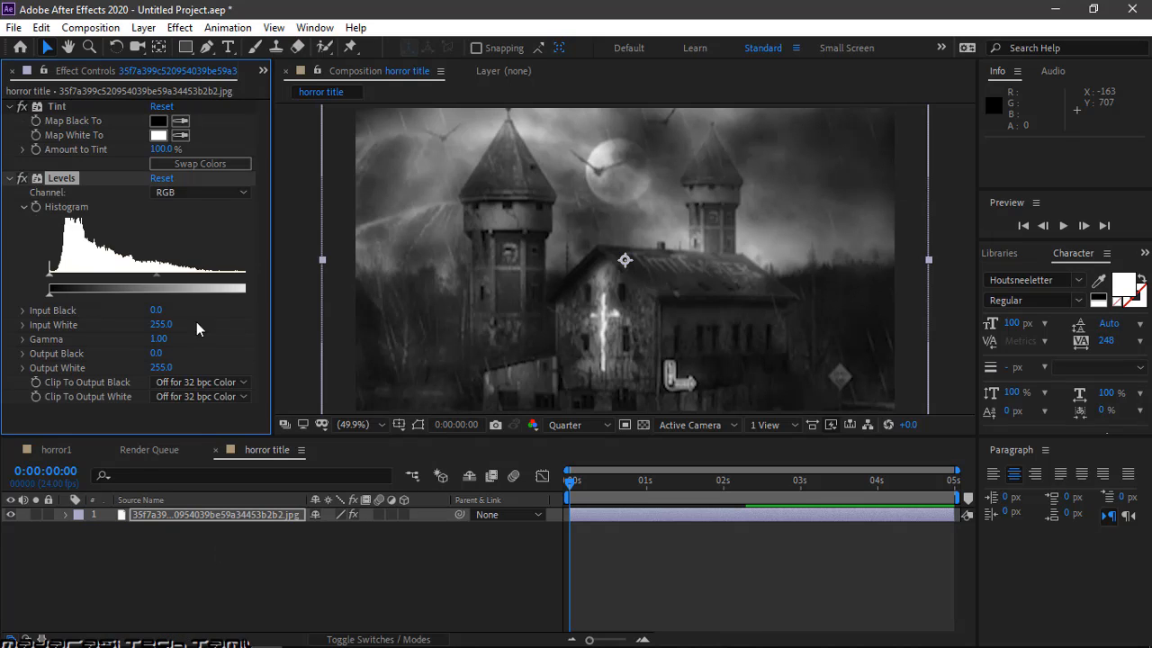
Set the Levels Input Black to 25 and Output White to 211, and collapse the Levels and Tint settings
left_click_drag(50, 279, 72, 277)
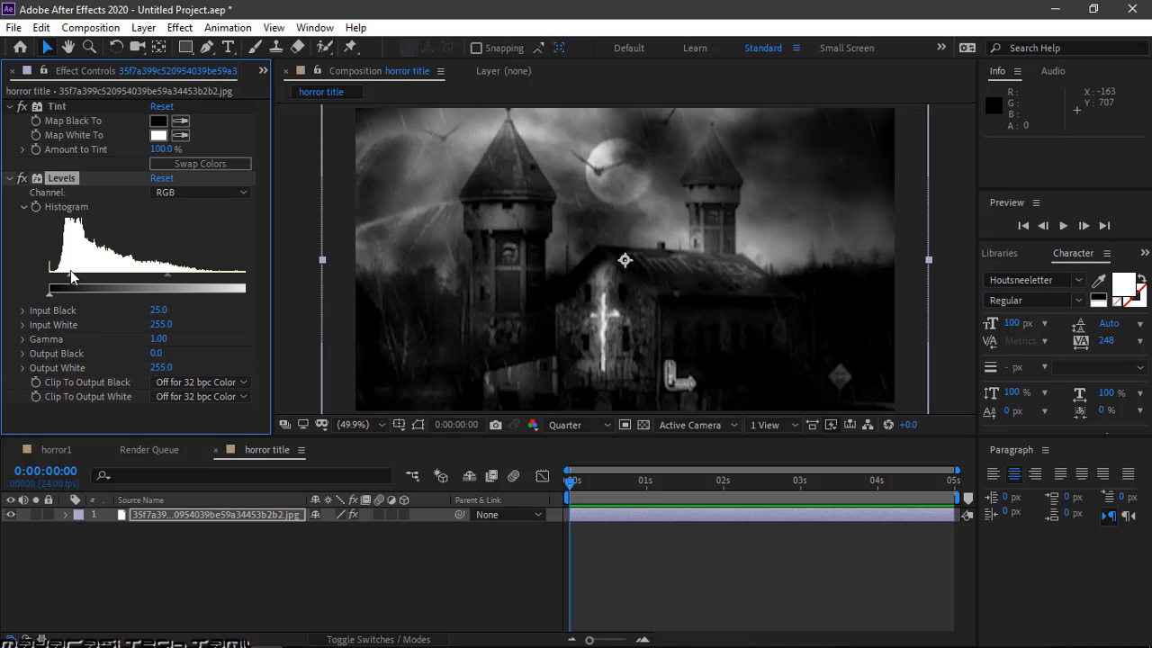
left_click_drag(236, 293, 228, 304)
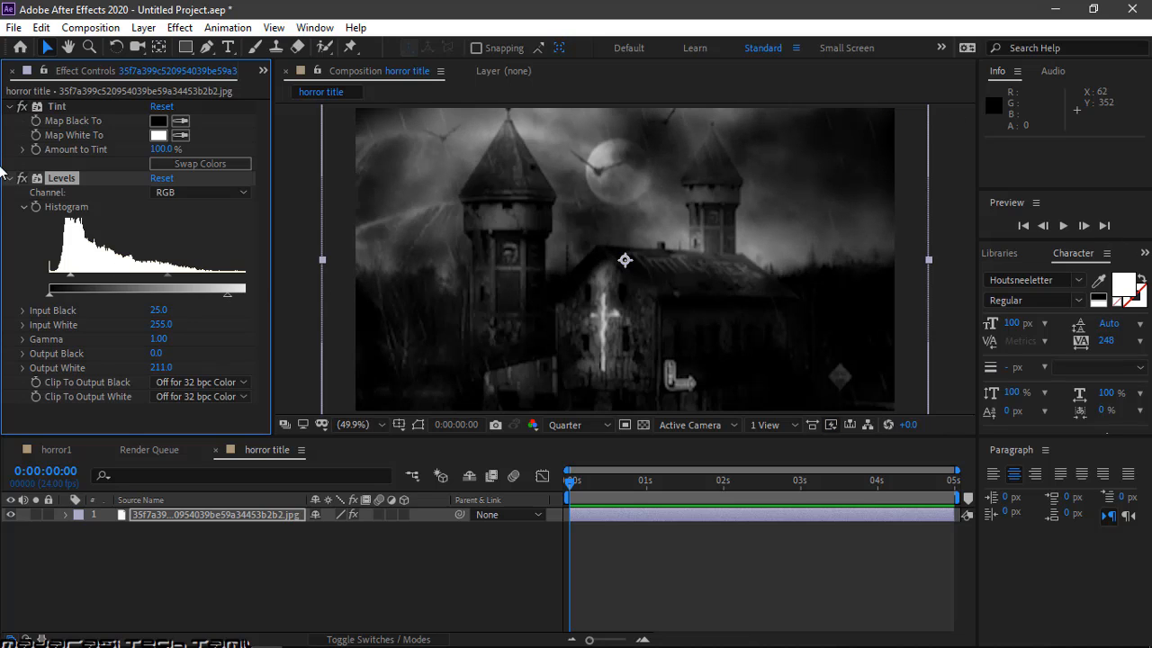
left_click(9, 179)
left_click(6, 107)
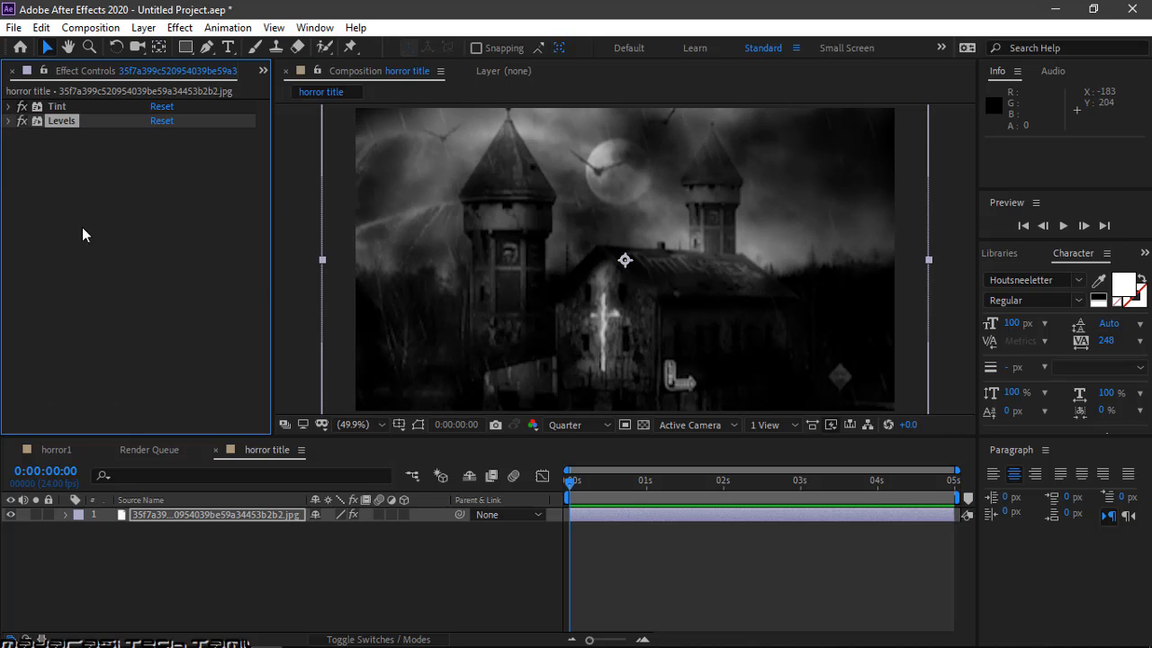
left_click(246, 580)
left_click(237, 515)
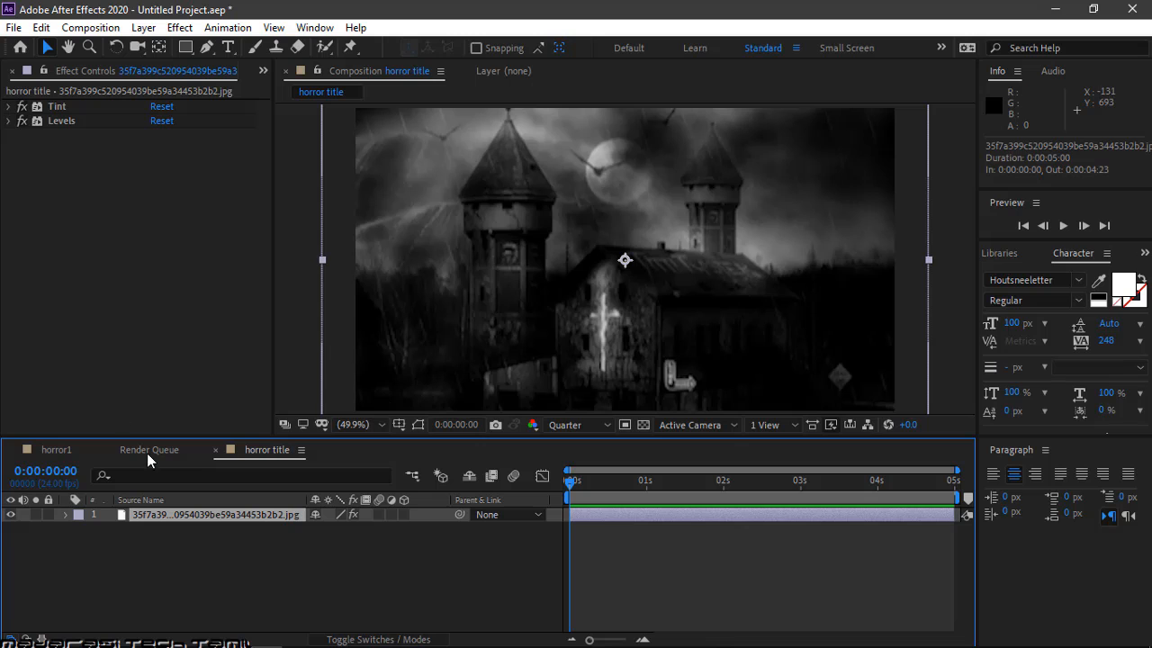
Pre-compose the tower image layer with all attributes moved into the new composition, keeping the default name
key("ctrl+k")
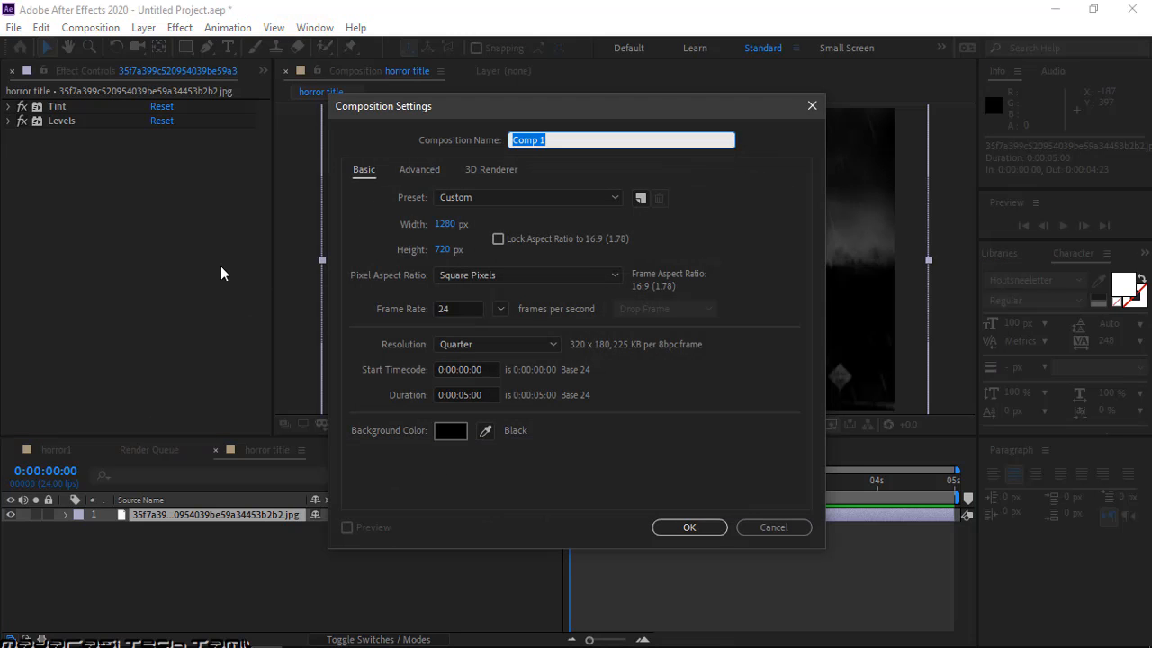
left_click(812, 106)
right_click(207, 515)
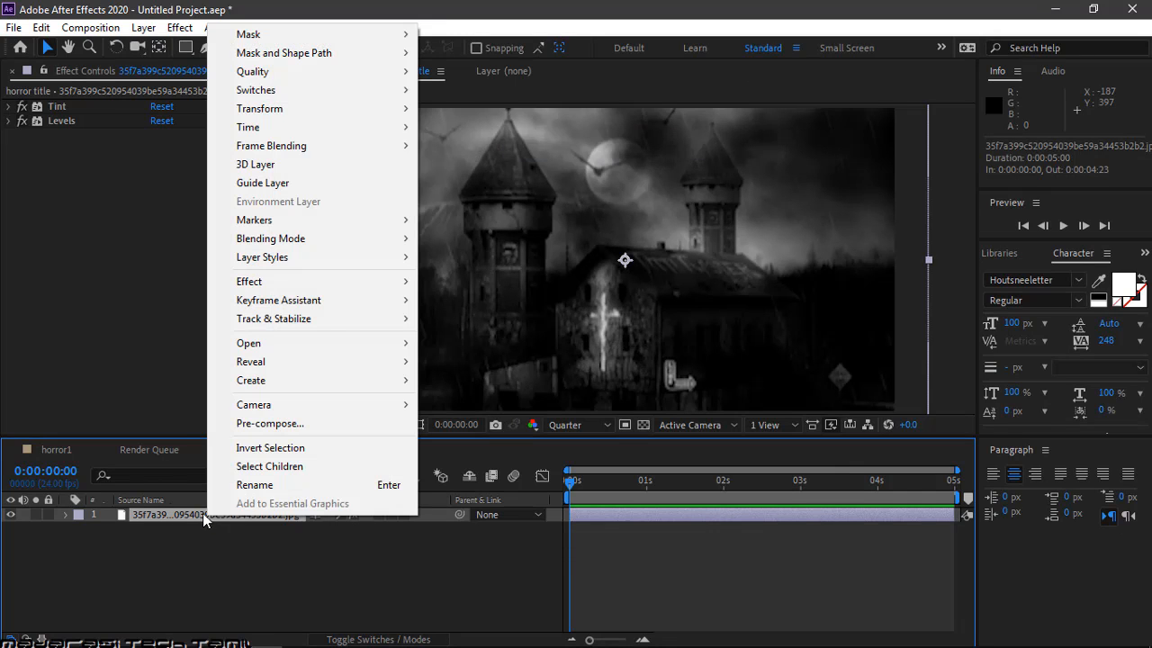
left_click(259, 424)
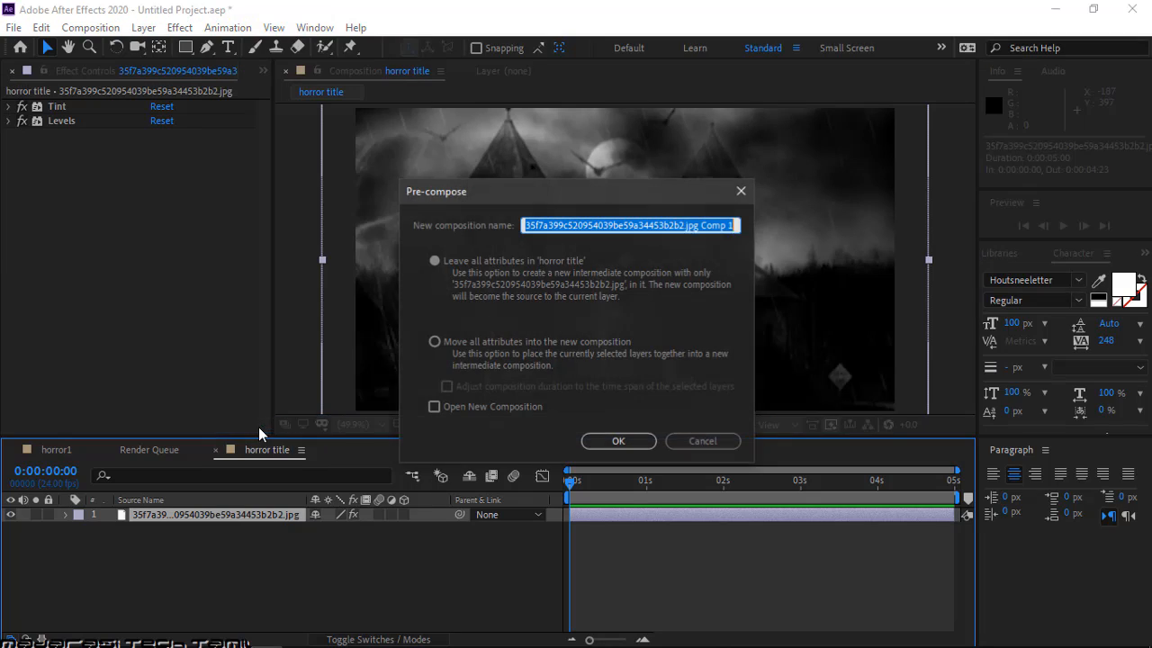
left_click(458, 347)
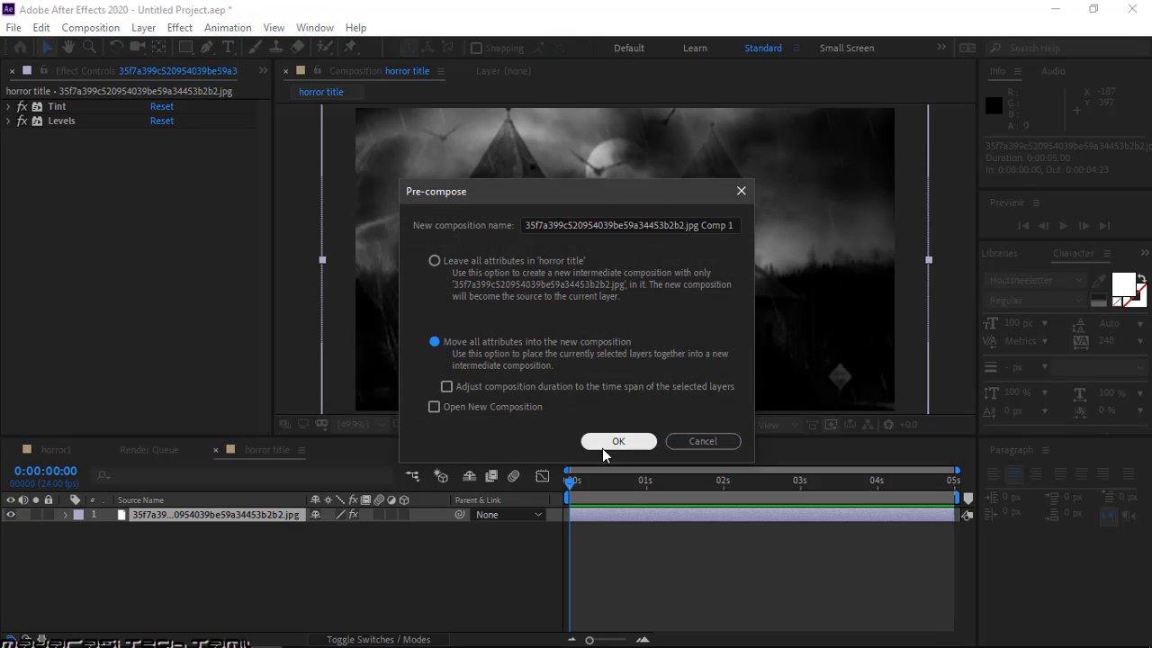
left_click(616, 441)
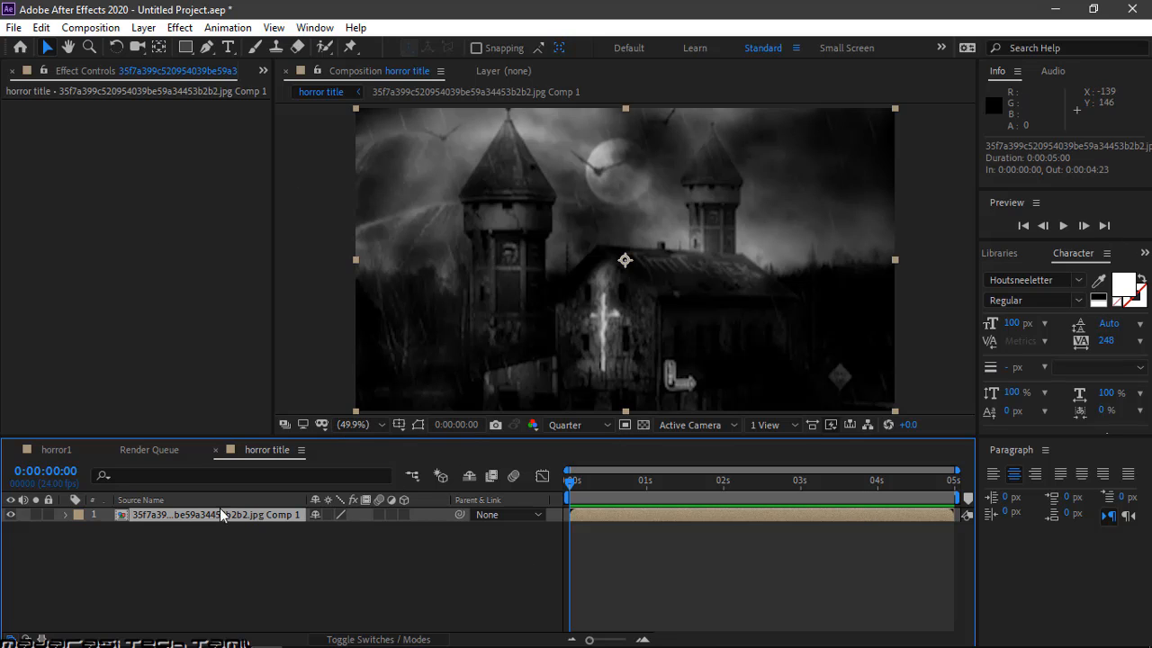
right_click(184, 574)
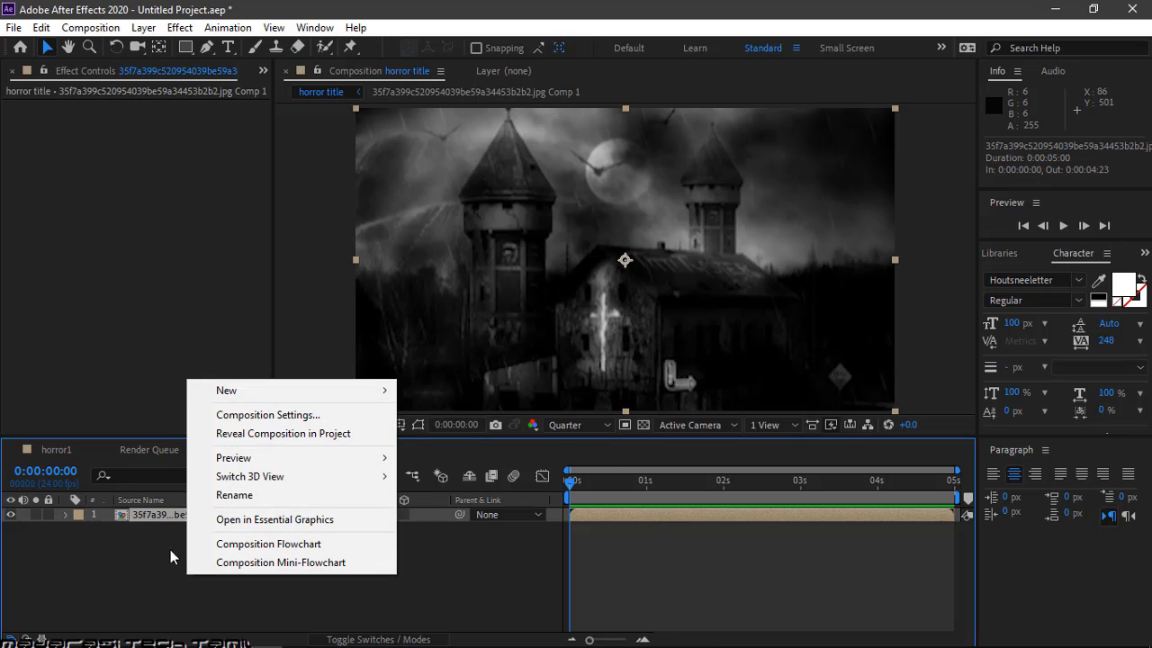
mouse_move(392, 392)
left_click(452, 413)
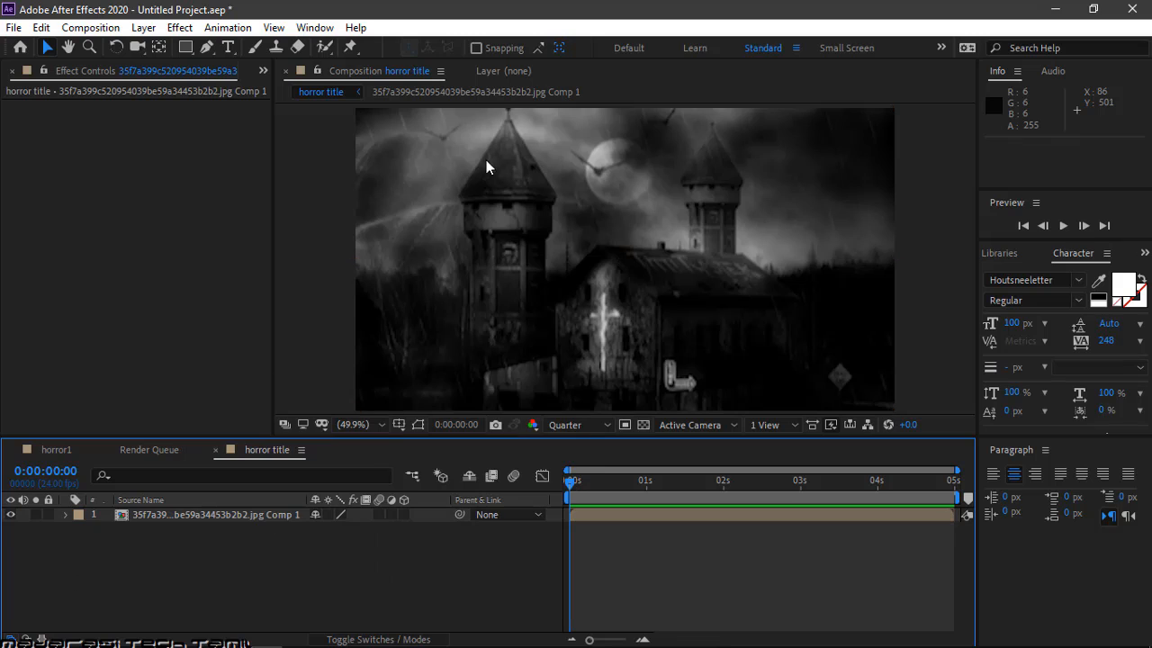
Add the cracked-glass image f53b9f49bddf9d3ba53eaa5e2838a745.gif from the project files as a layer above the pre-composed image
left_click(262, 71)
left_click(333, 94)
left_click(56, 239)
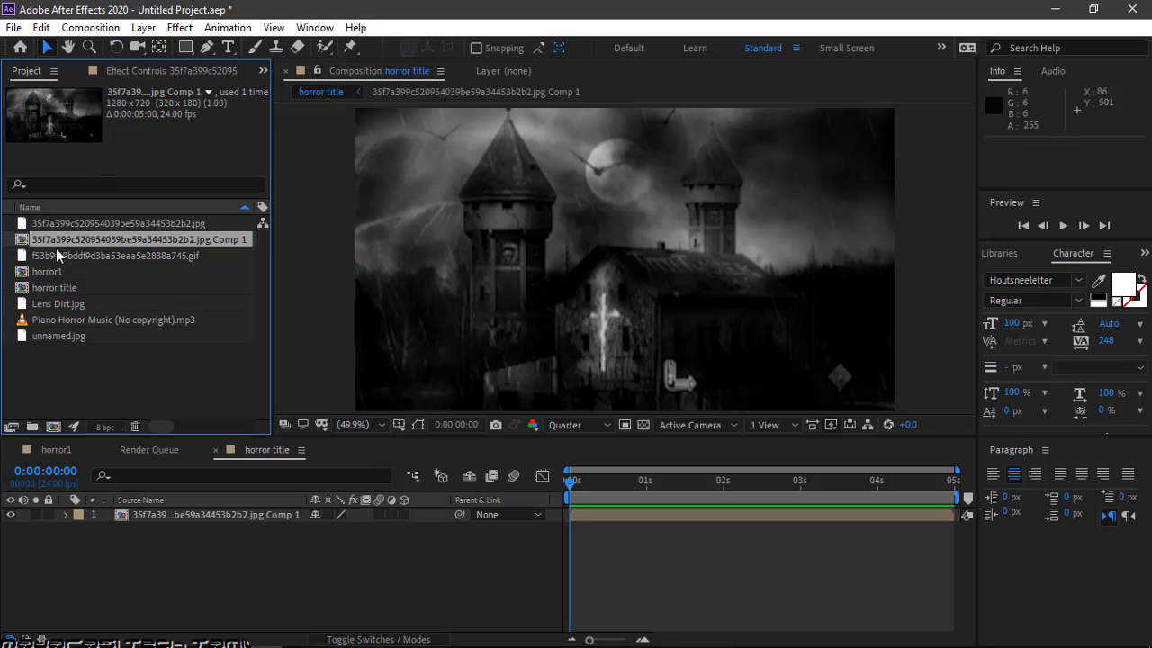
left_click(59, 254)
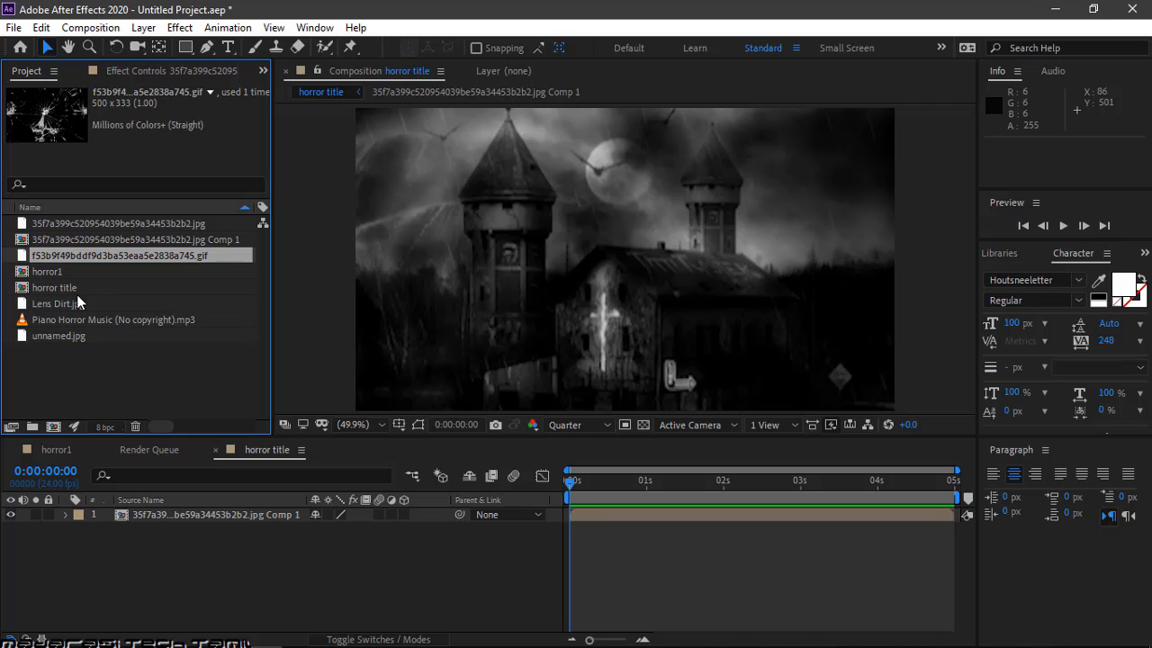
left_click(80, 304)
left_click(69, 254)
left_click_drag(82, 255, 216, 509)
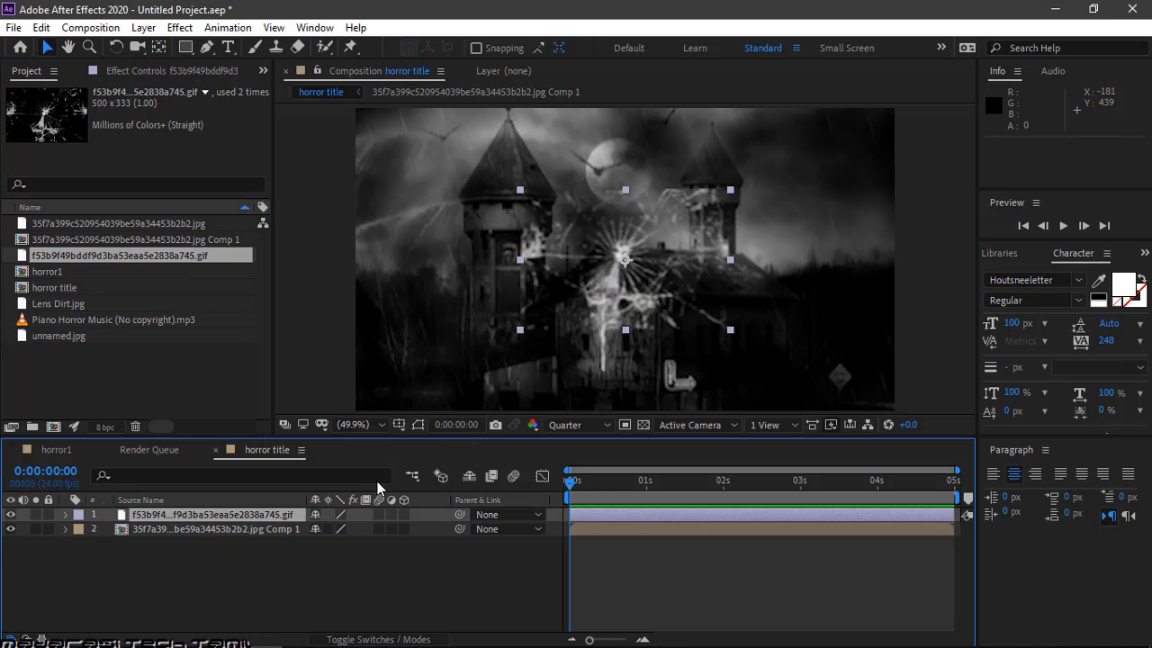
Scale the cracked-glass layer up to 342% so it covers the frame
key("s")
left_click_drag(360, 530, 722, 333)
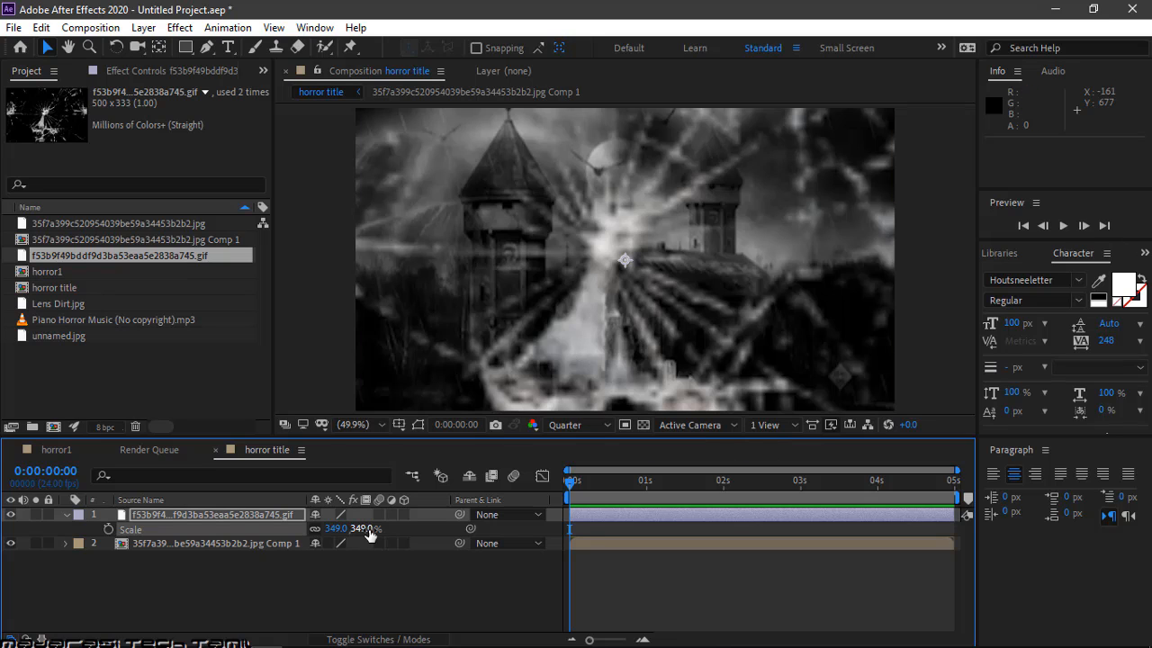
left_click_drag(364, 528, 344, 288)
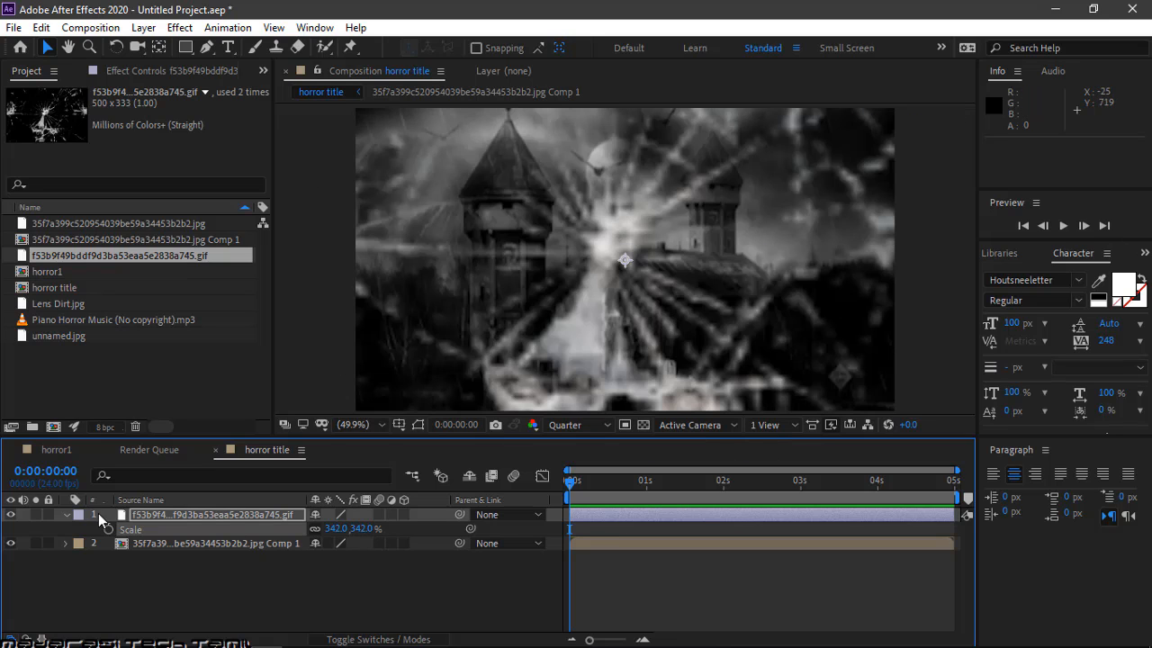
Shift the cracked-glass layer horizontally so the crack's centre sits right of the tower, and scale the layer to 374%
key("p")
left_click_drag(312, 531, 676, 239)
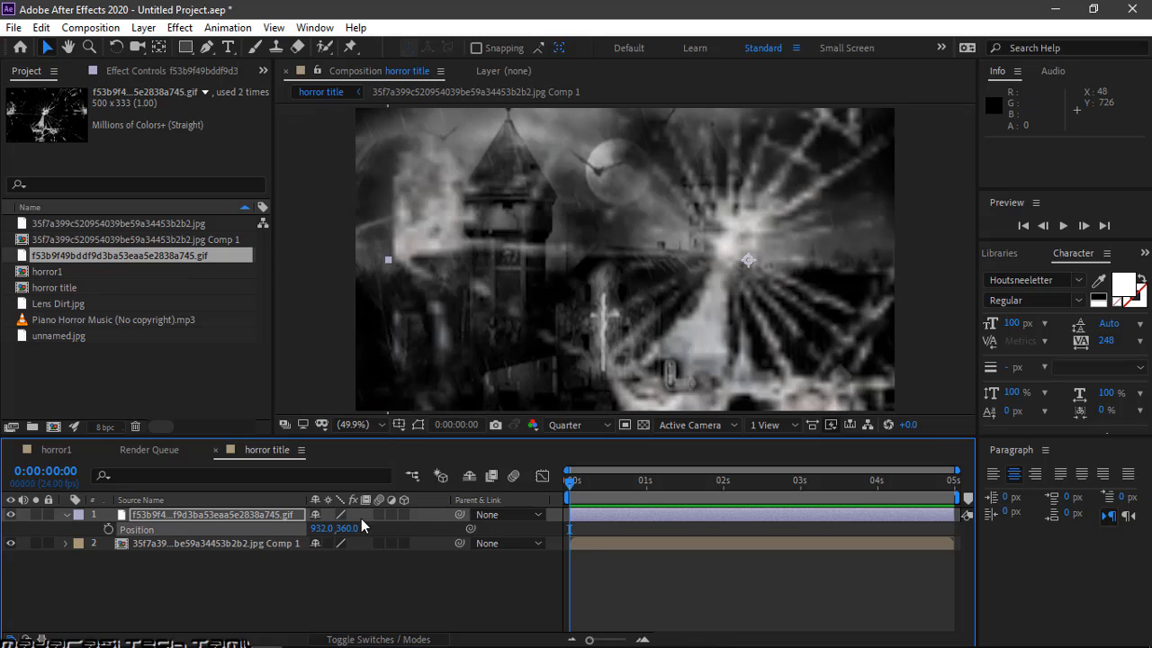
left_click_drag(320, 529, 258, 546)
key("s")
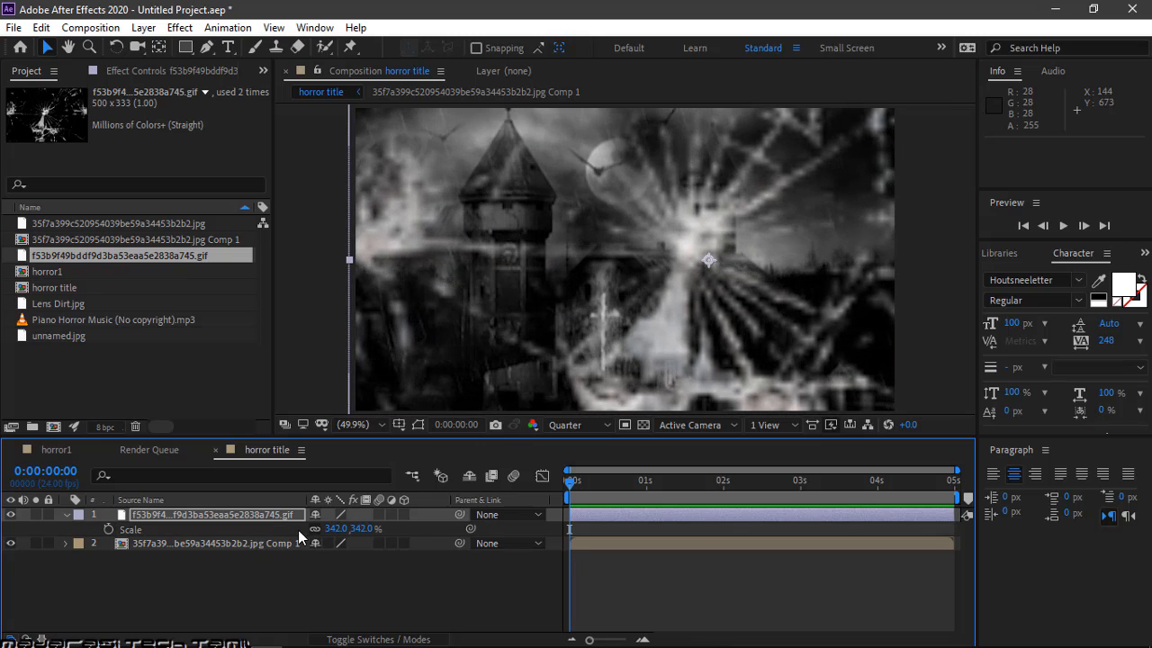
left_click_drag(382, 528, 545, 45)
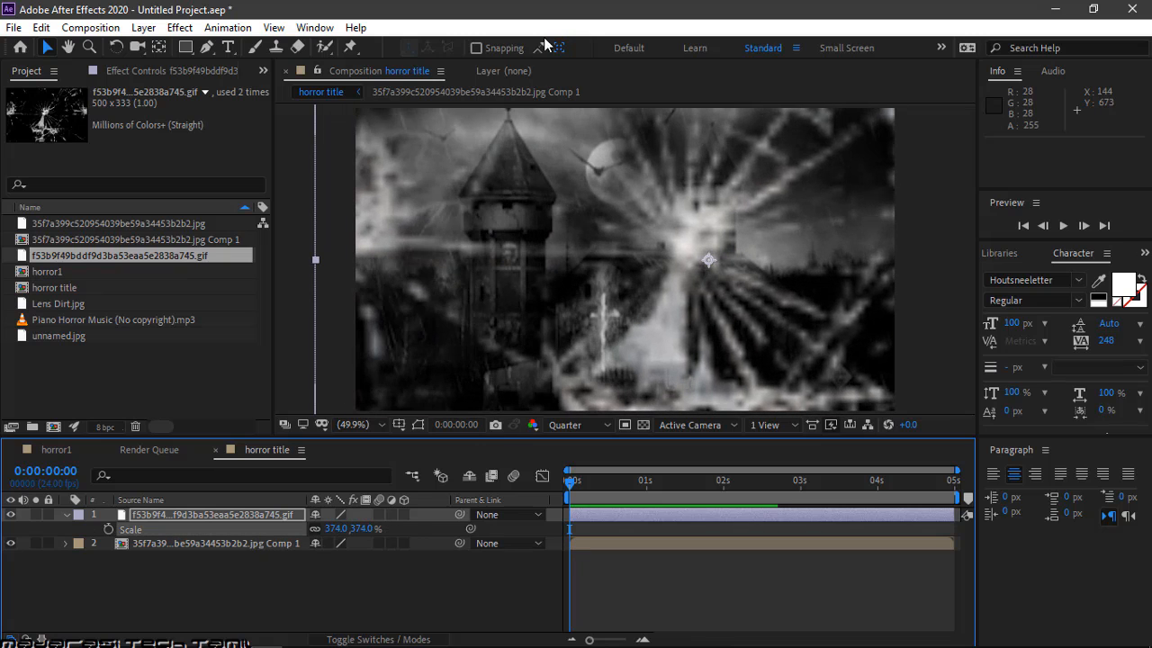
left_click(379, 582)
left_click(65, 513)
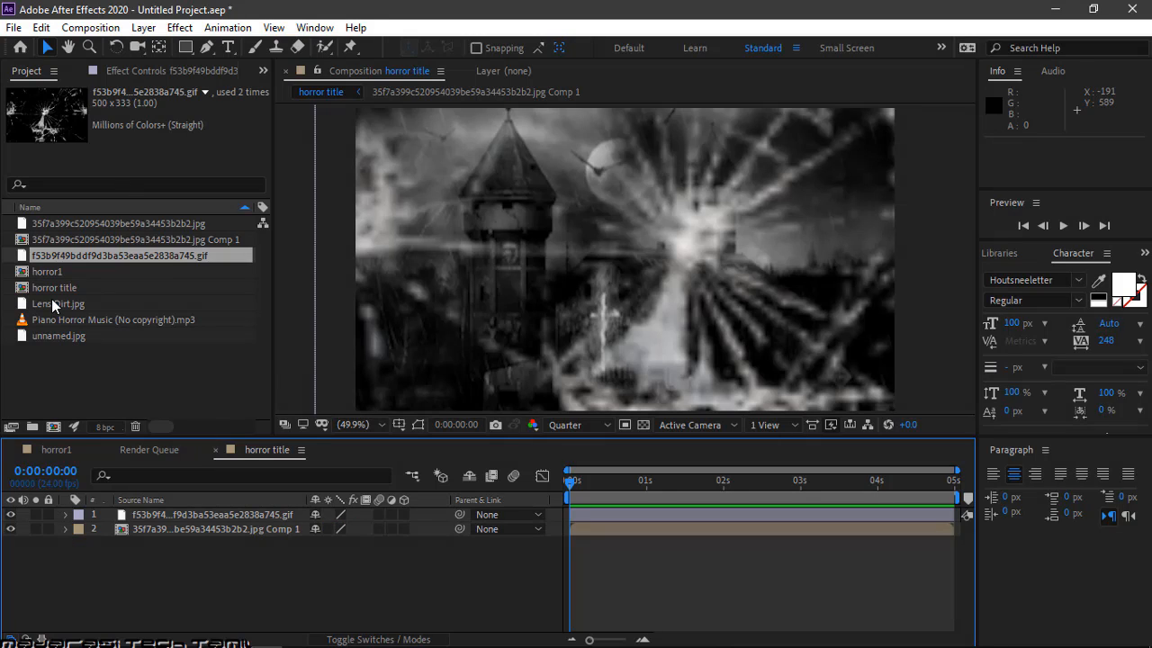
Add Lens Dirt.jpg from the project files as the top layer and scale it to 39%
left_click_drag(52, 305, 148, 515)
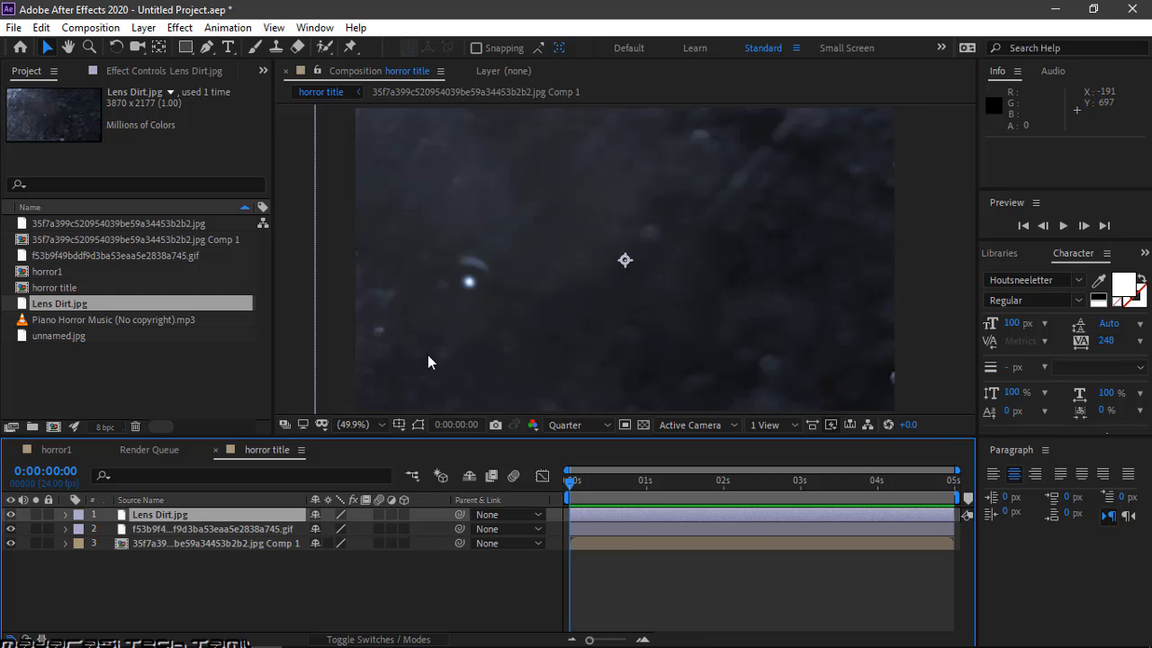
key("s")
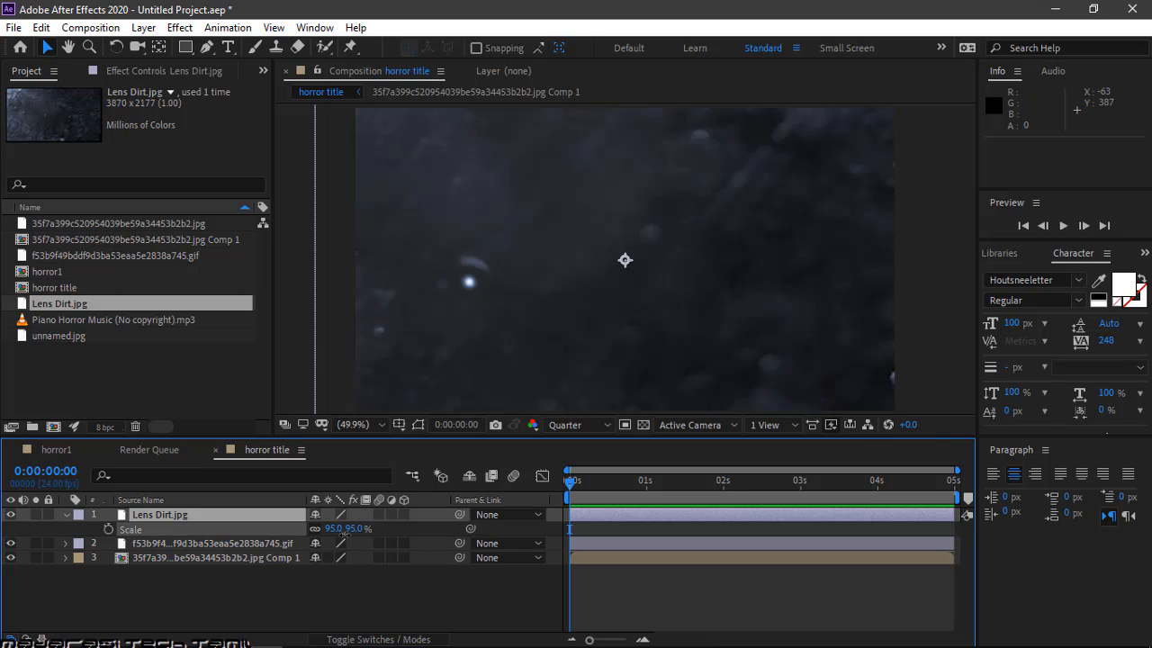
left_click_drag(345, 529, 319, 533)
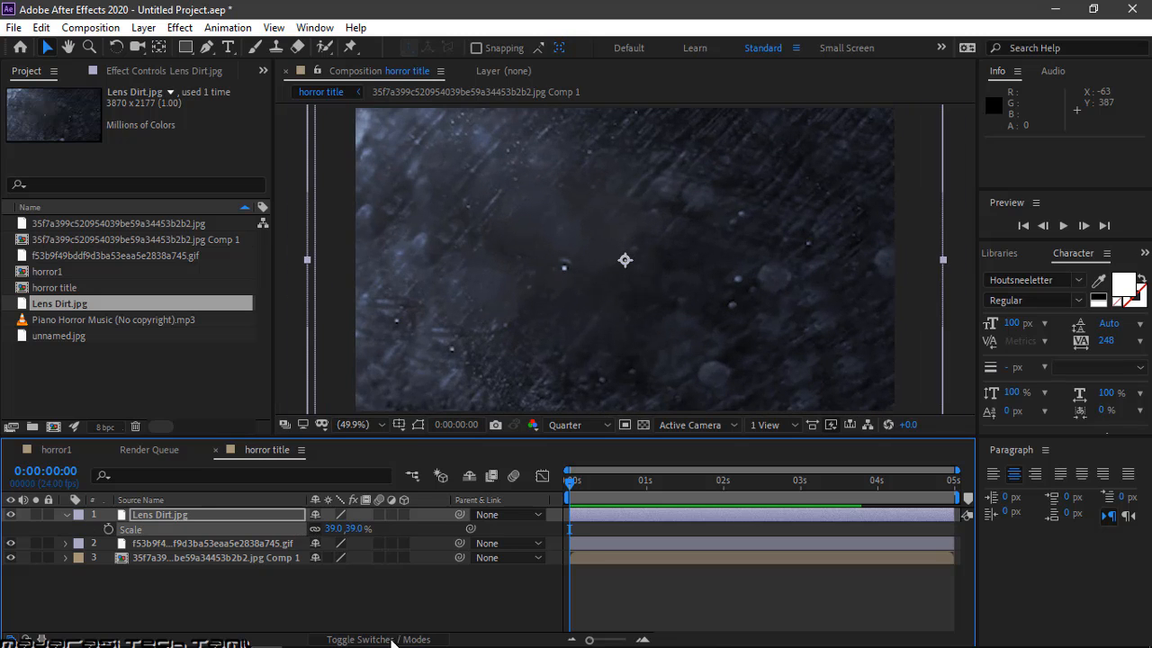
Set the Lens Dirt layer's blending mode to Multiply and its opacity to 60%, and collapse its properties
right_click(222, 517)
mouse_move(365, 239)
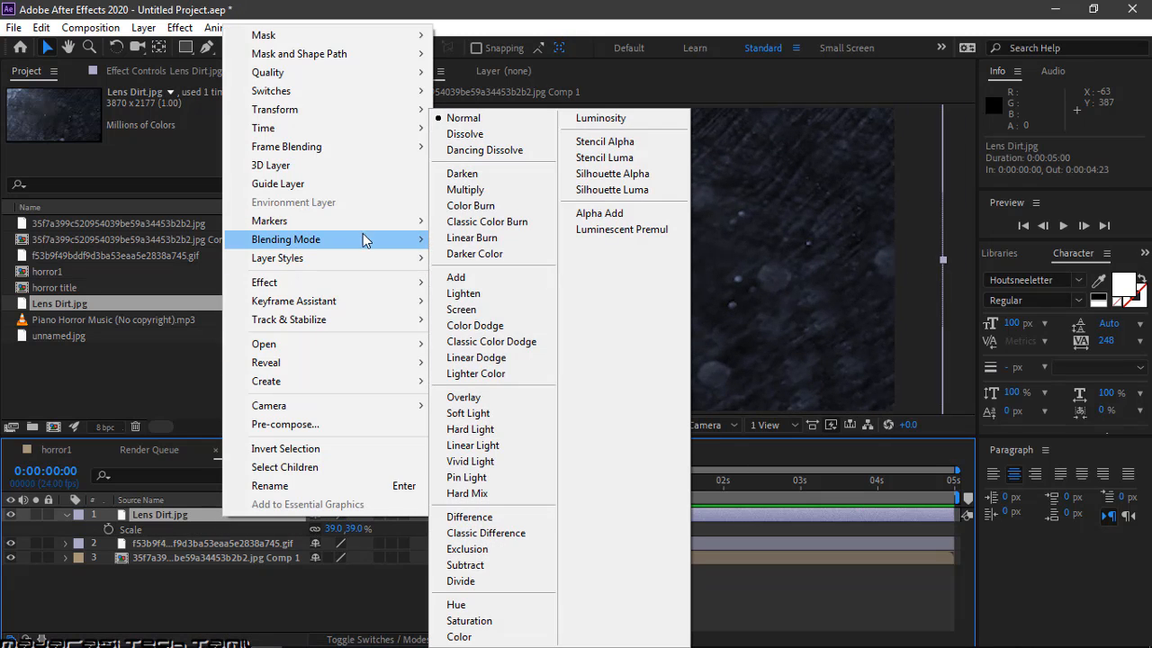
left_click(468, 190)
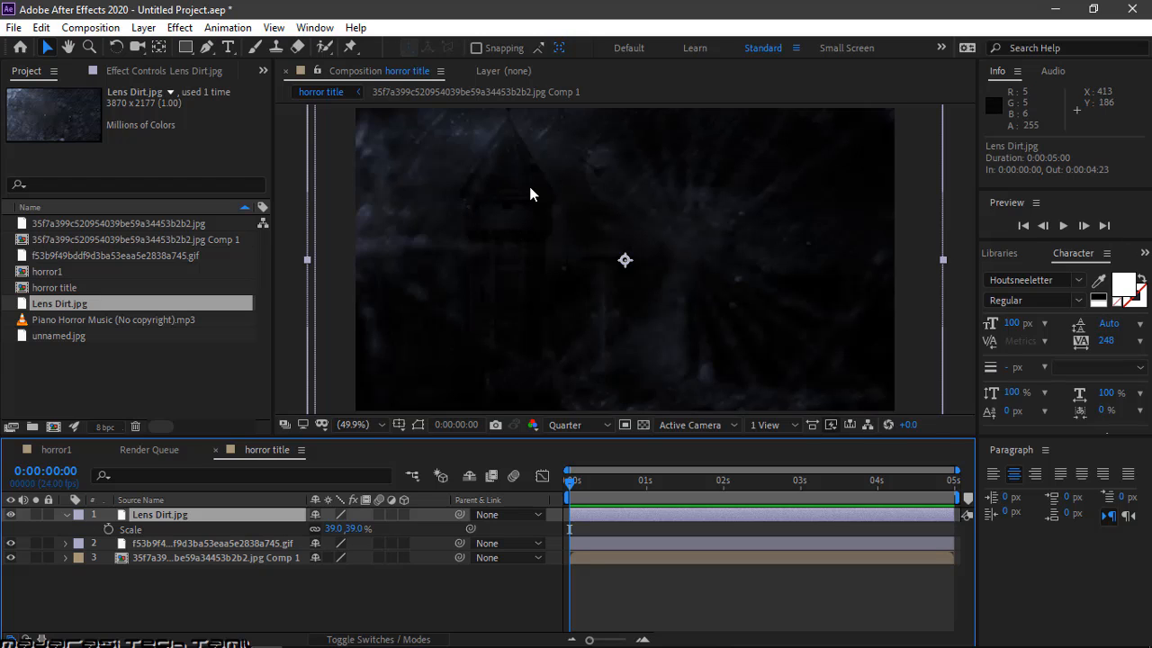
key("y")
key("t")
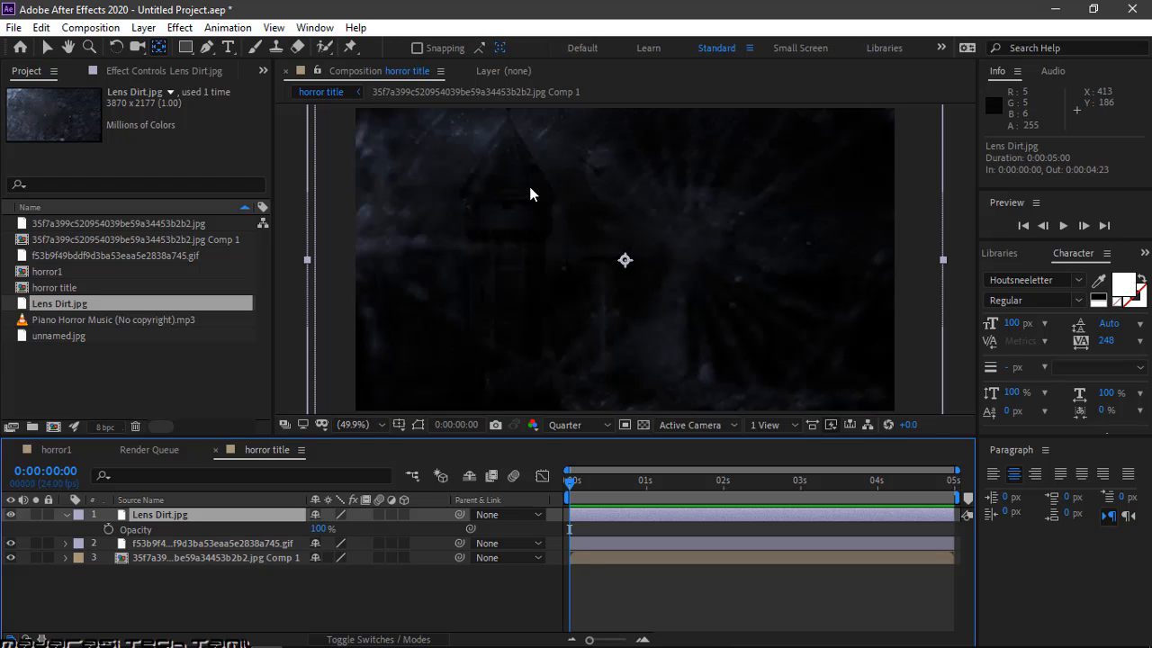
left_click_drag(317, 528, 273, 529)
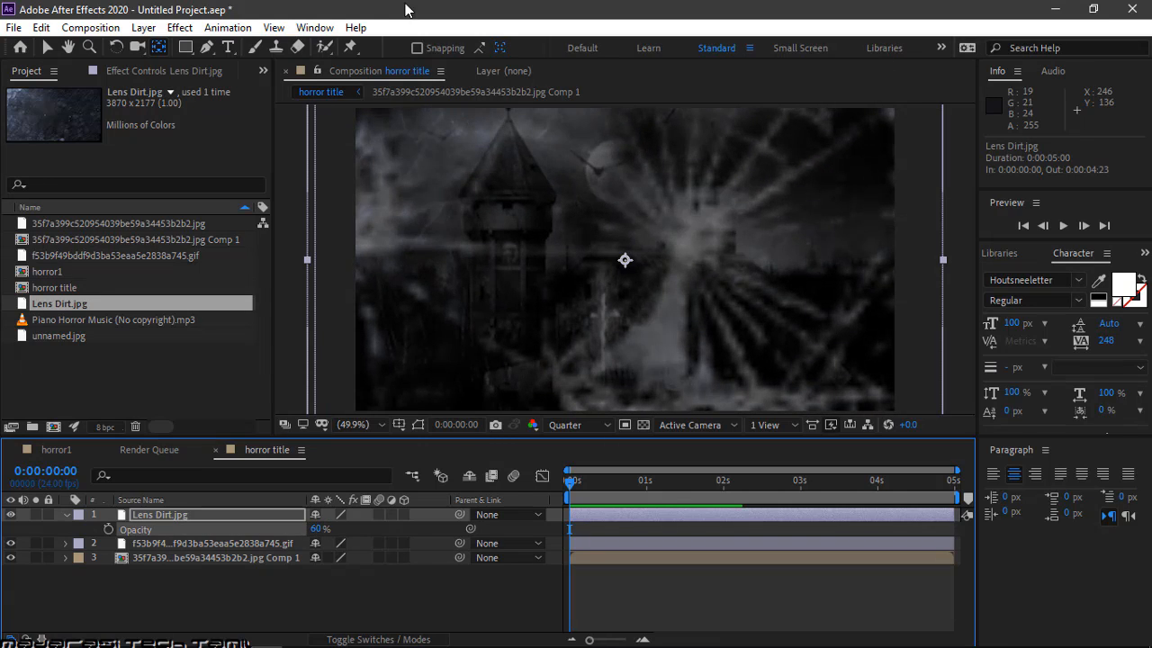
left_click(270, 589)
left_click(67, 515)
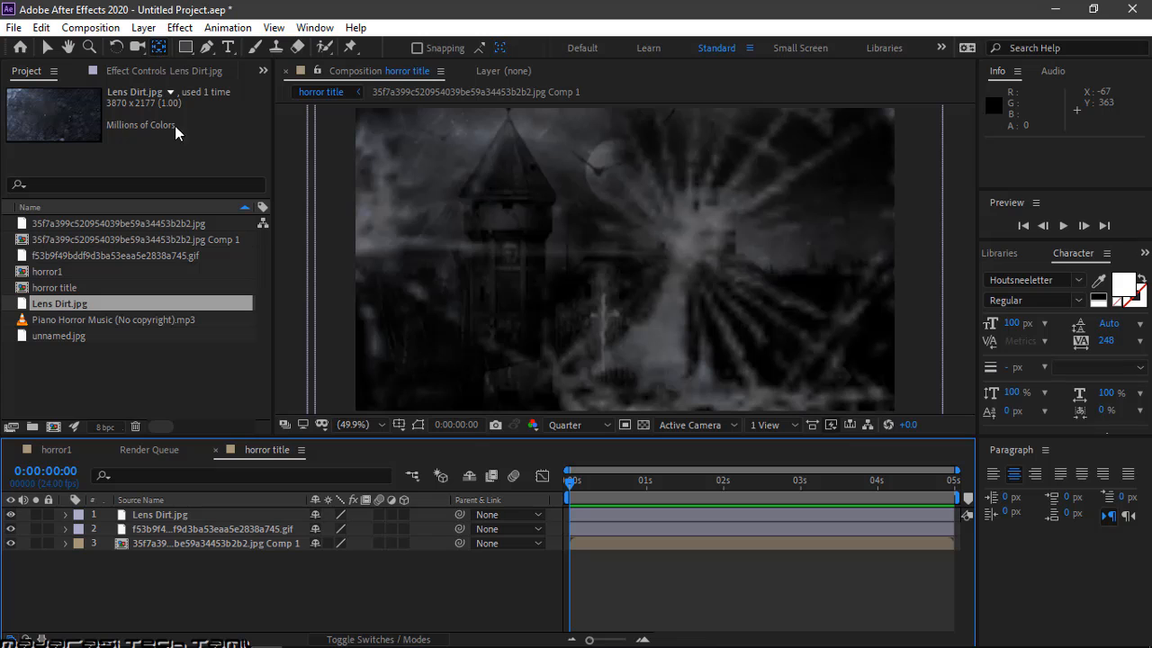
Create a dark gray solid layer at composition size (1280 x 720 px) named "ellipse"
right_click(198, 567)
mouse_move(328, 379)
left_click(478, 430)
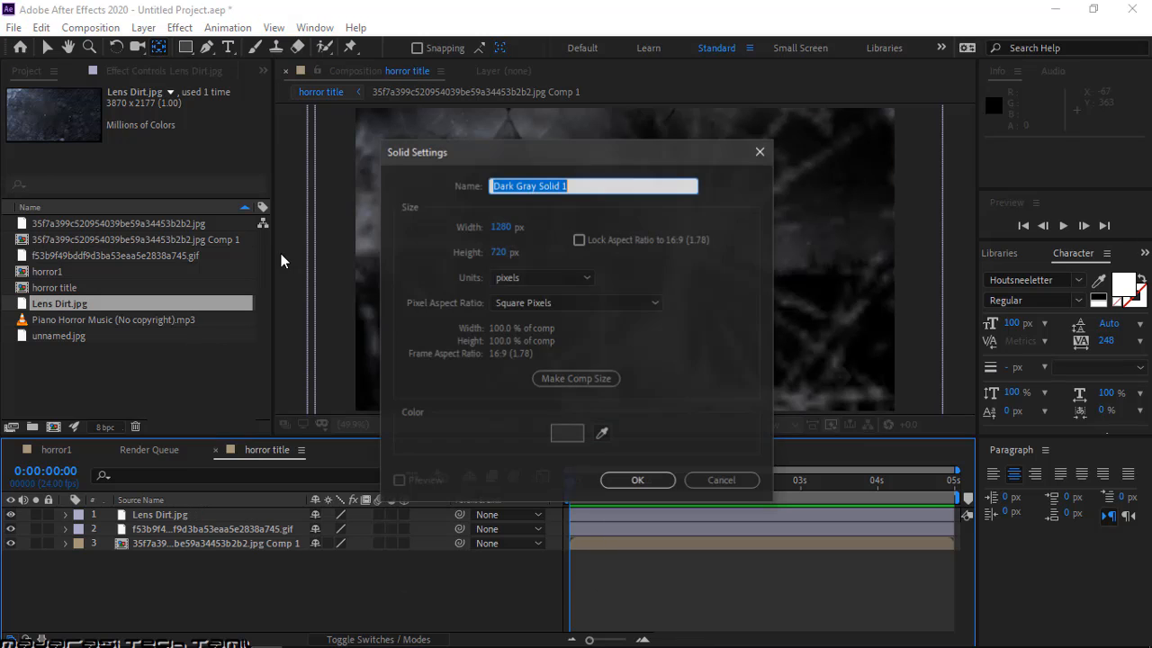
left_click(586, 378)
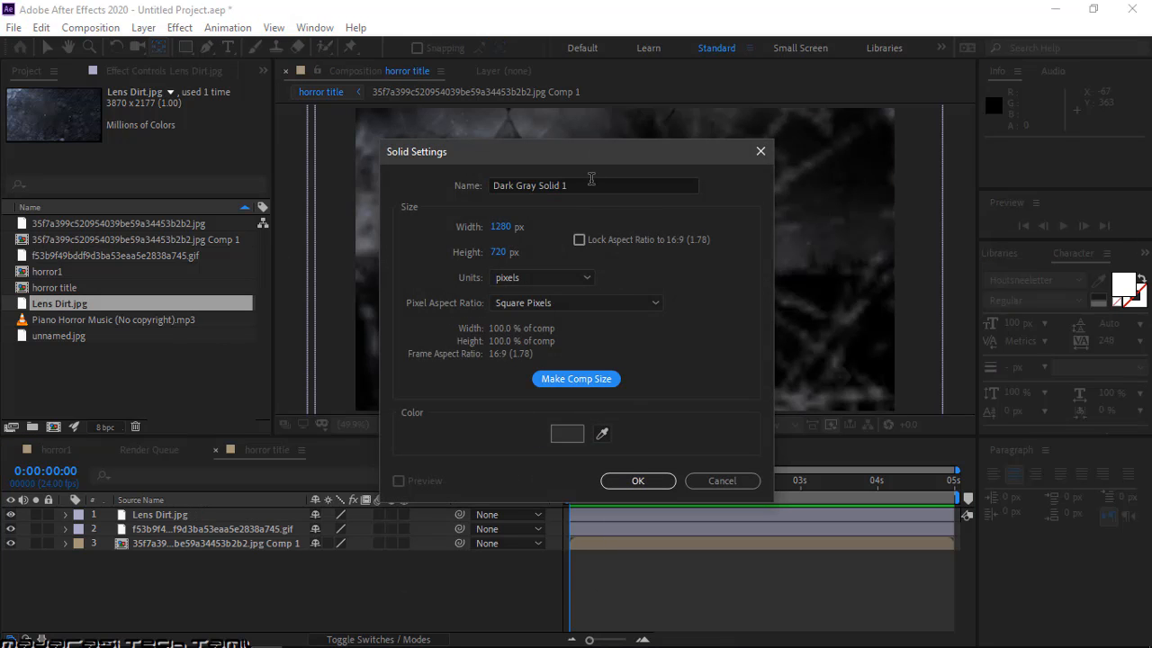
left_click(592, 184)
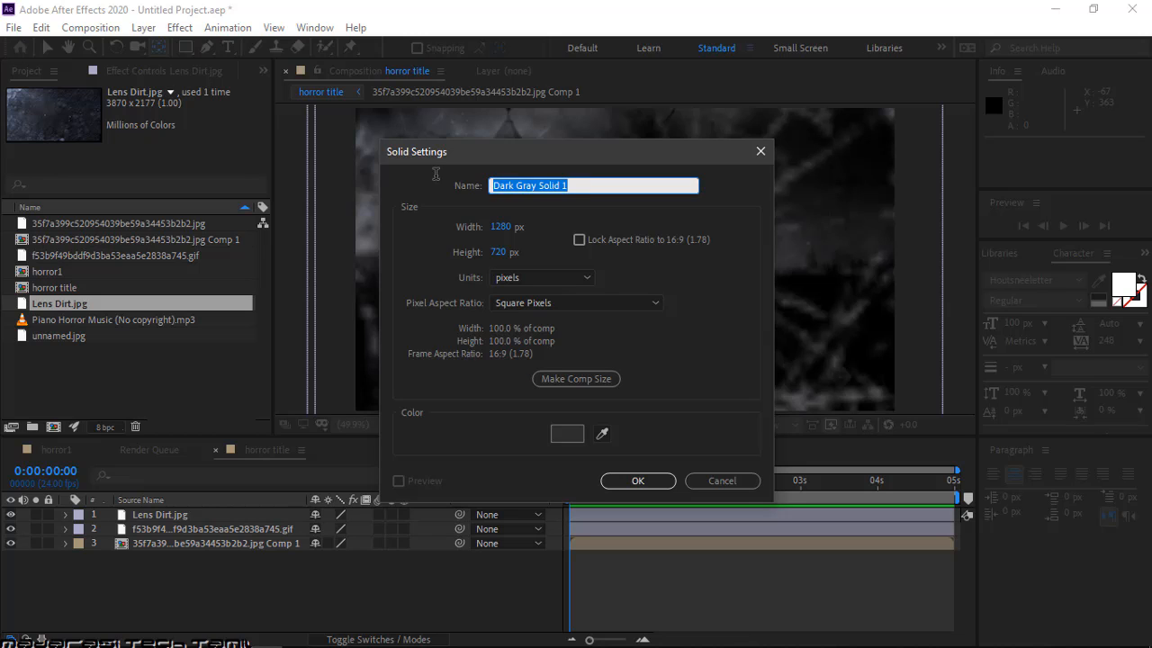
type("ellipse")
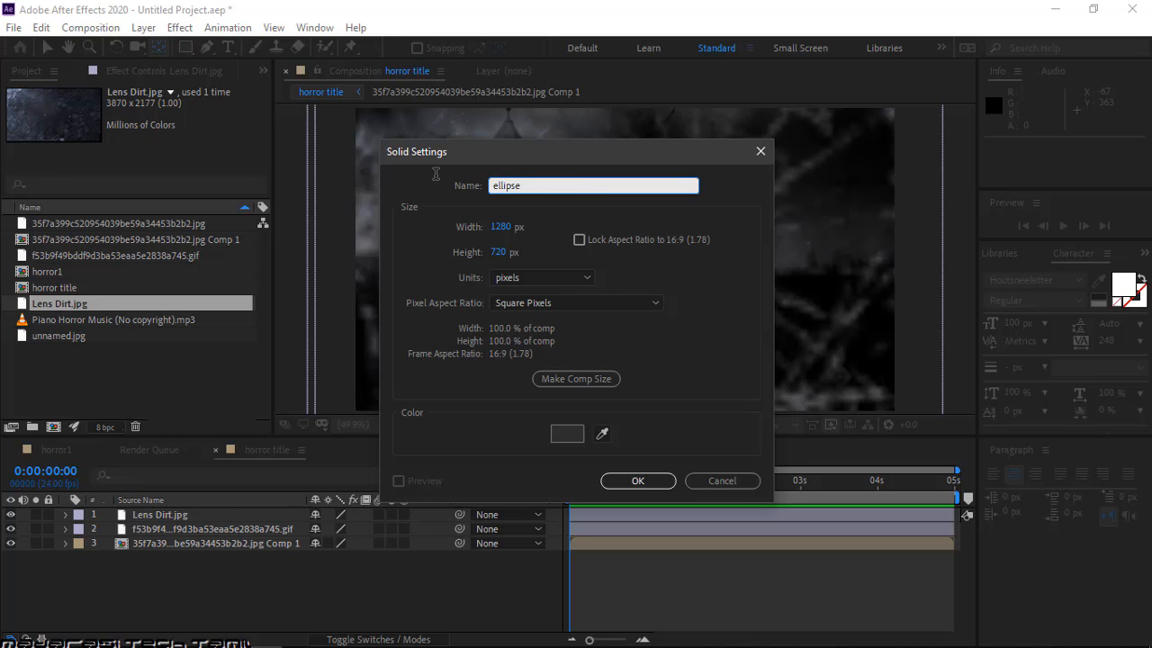
left_click(621, 481)
left_click(231, 507)
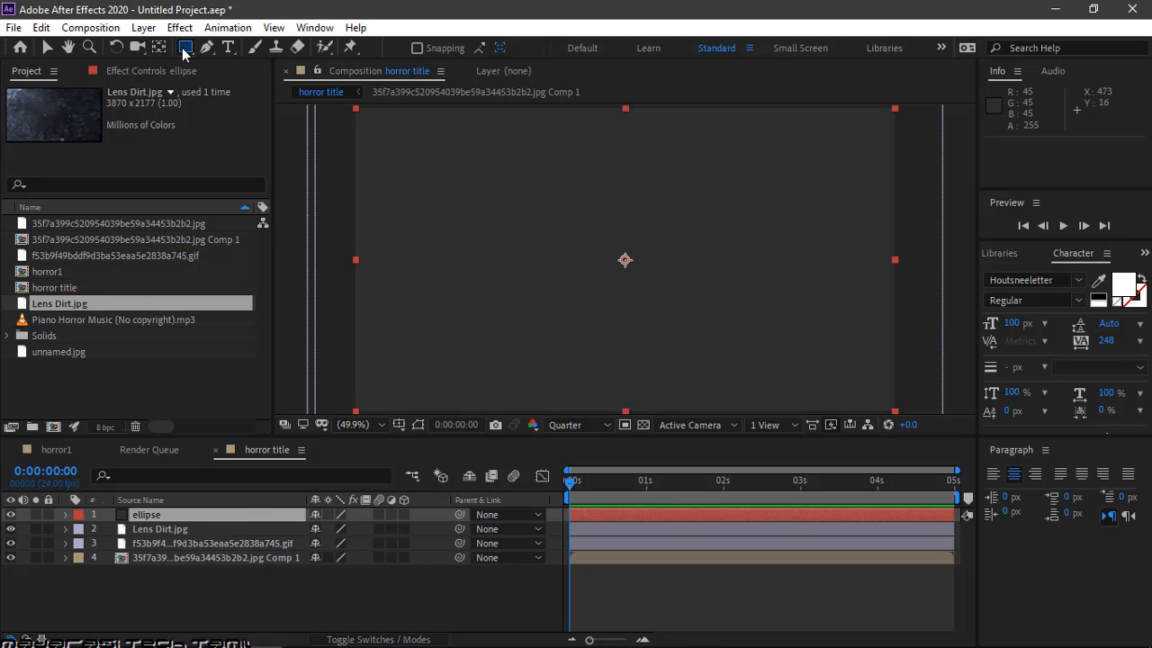
left_click(185, 48)
double_click(185, 49)
key("v")
key("ctrl+z")
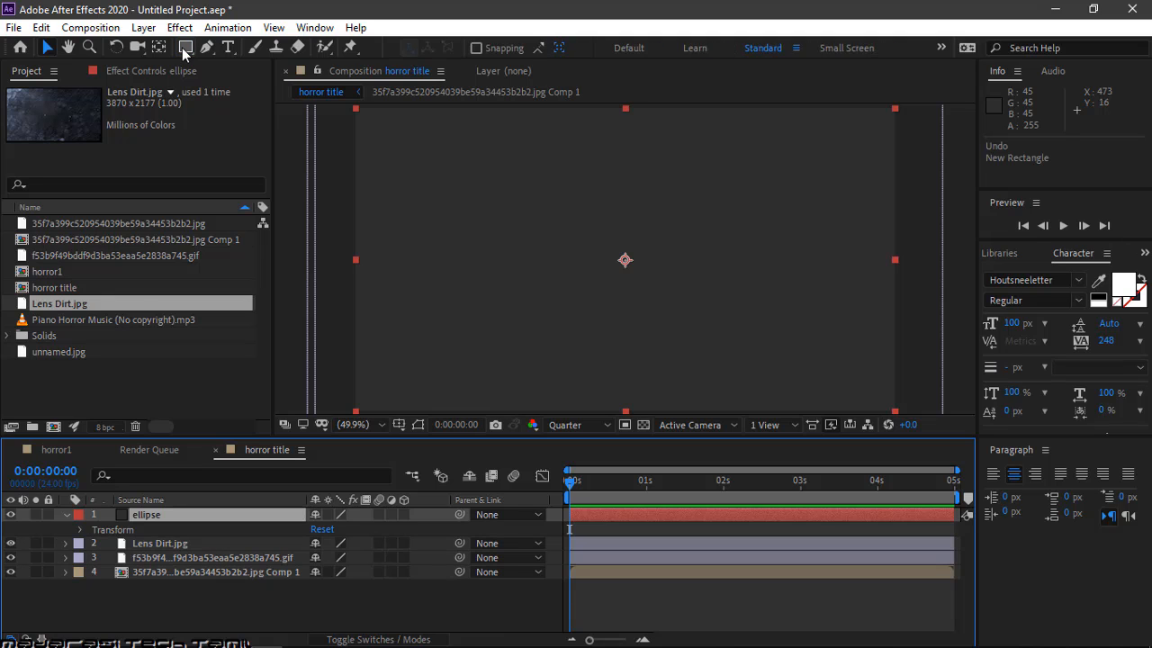
Add a full-frame elliptical mask to the ellipse solid and set the mask mode to Subtract
left_click_drag(192, 54, 252, 90)
double_click(186, 49)
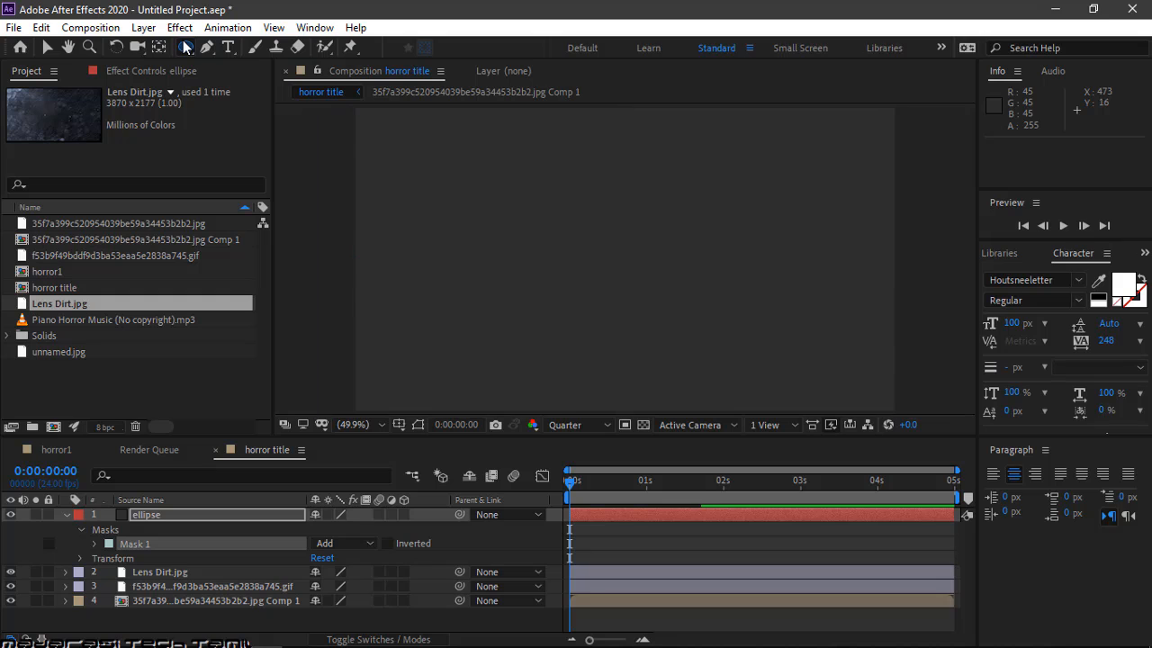
key("v")
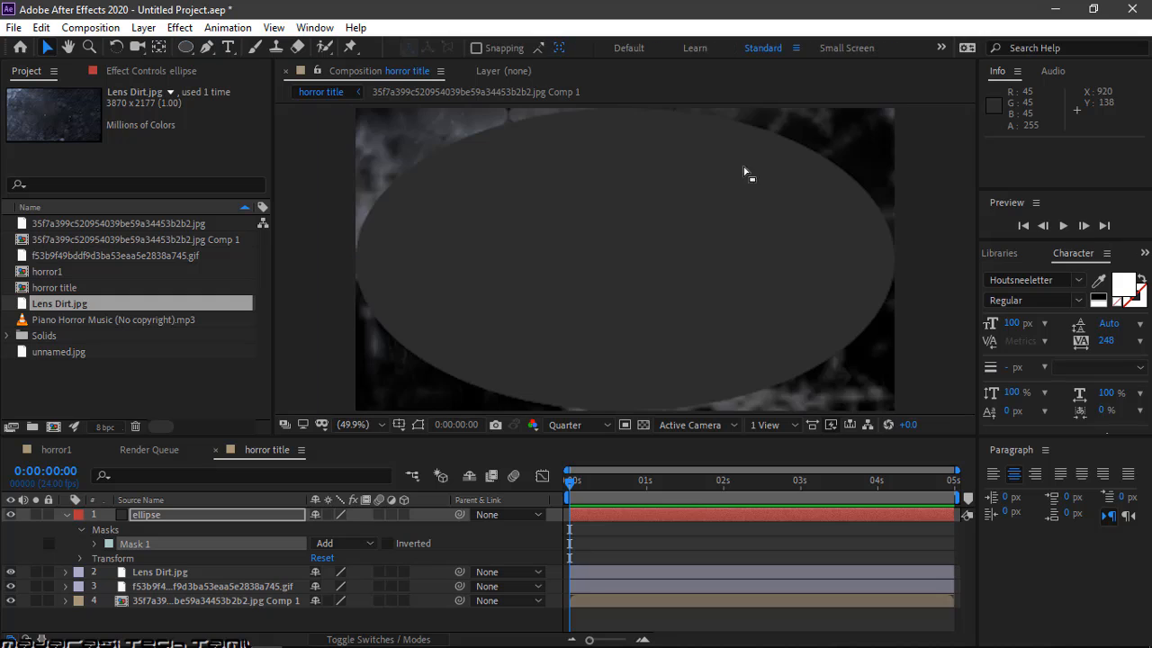
left_click(346, 544)
left_click(357, 451)
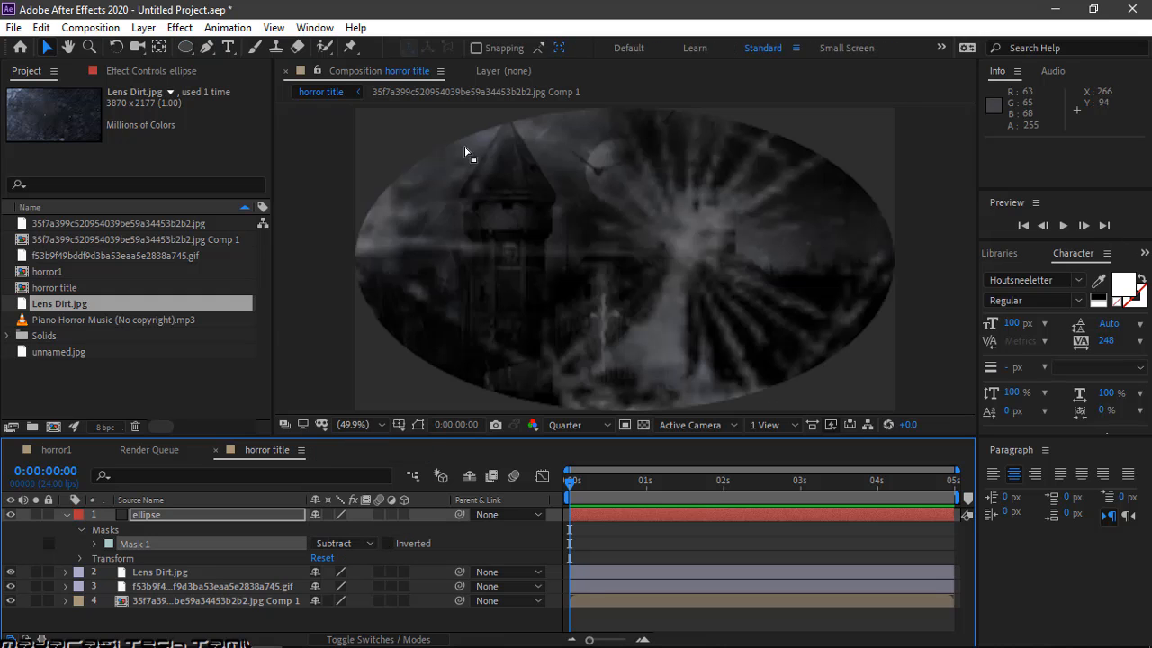
Set the Mask Feather of the ellipse solid's mask to 292 pixels and collapse the layer's properties
left_click(96, 545)
left_click_drag(331, 572, 526, 575)
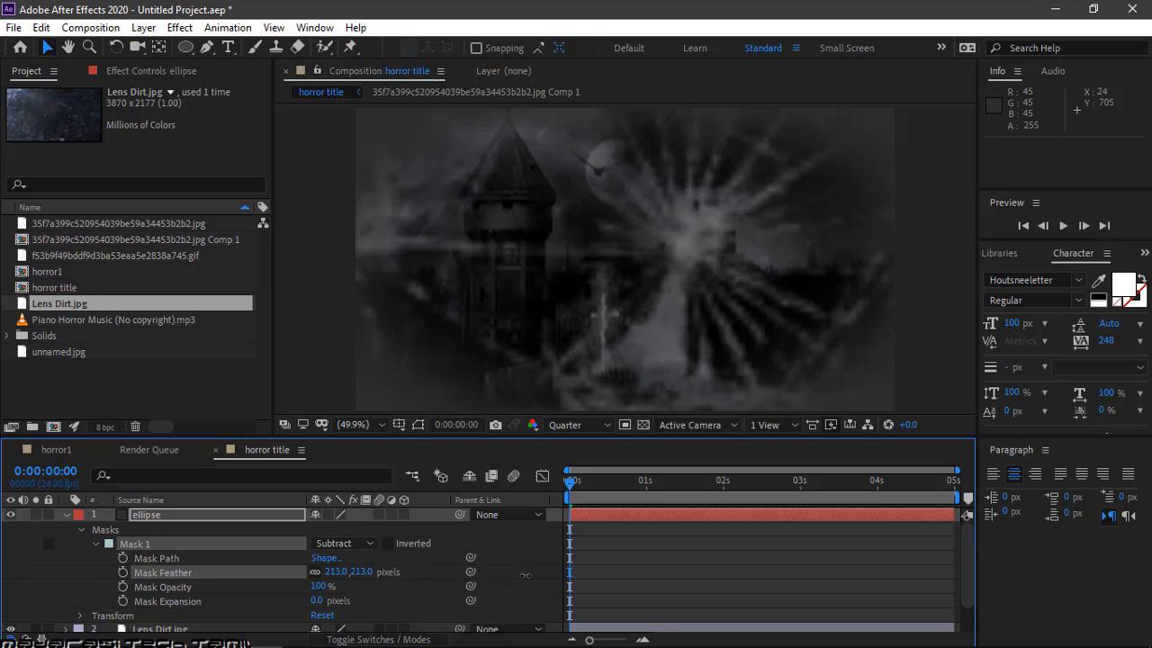
left_click_drag(370, 573, 420, 569)
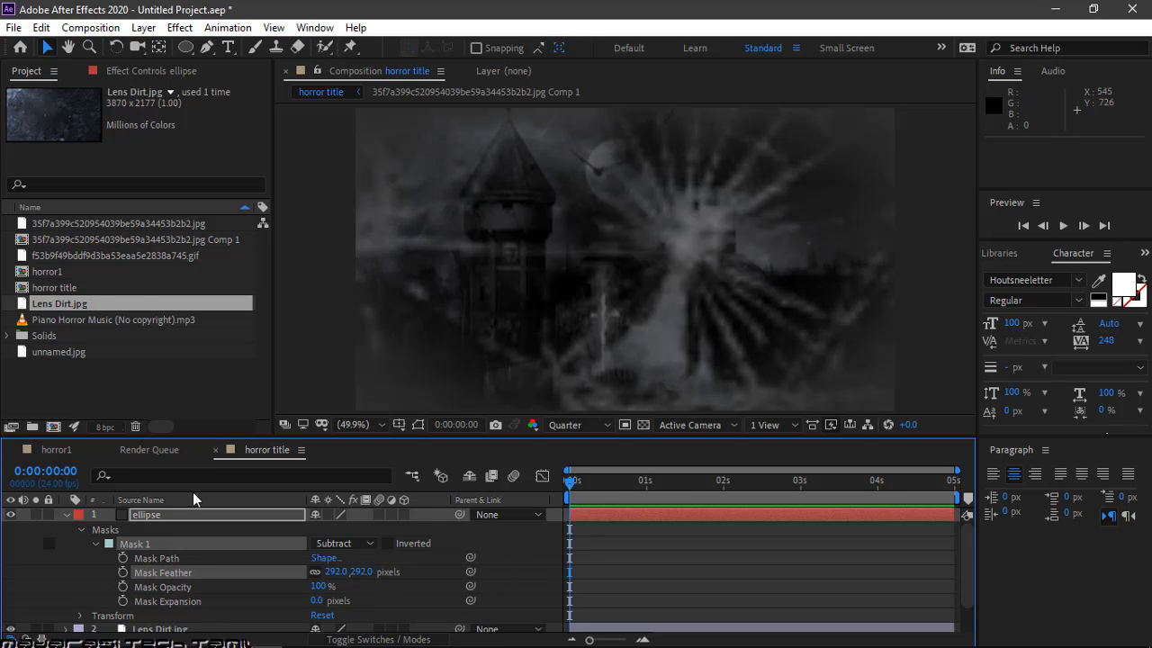
left_click(67, 515)
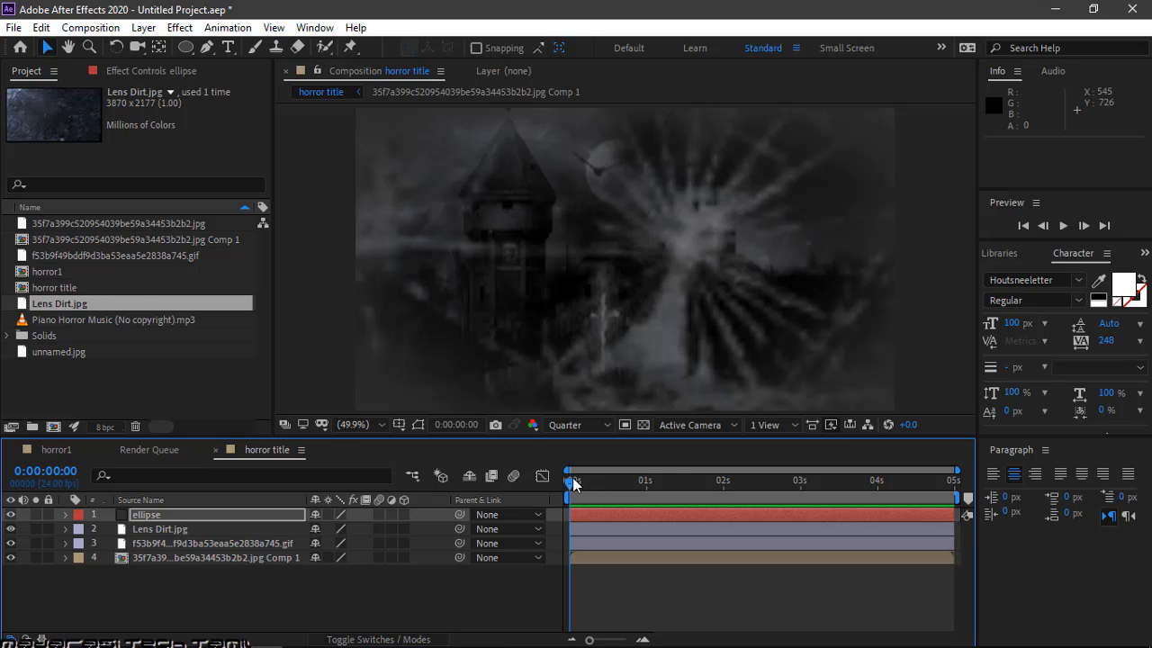
Turn the ellipse, Lens Dirt, cracked-glass and pre-composed tower layers into 3D layers
mouse_move(573, 483)
left_mouse_down()
mouse_move(934, 485)
mouse_move(571, 482)
left_mouse_up()
left_click_drag(404, 517, 403, 544)
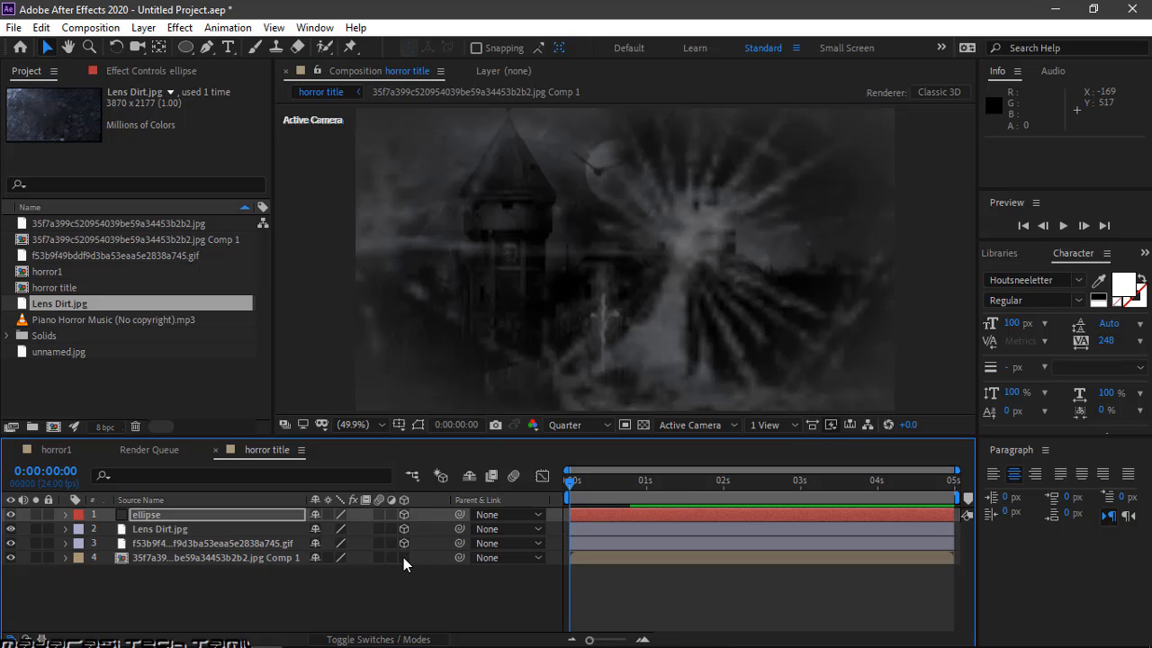
left_click(403, 557)
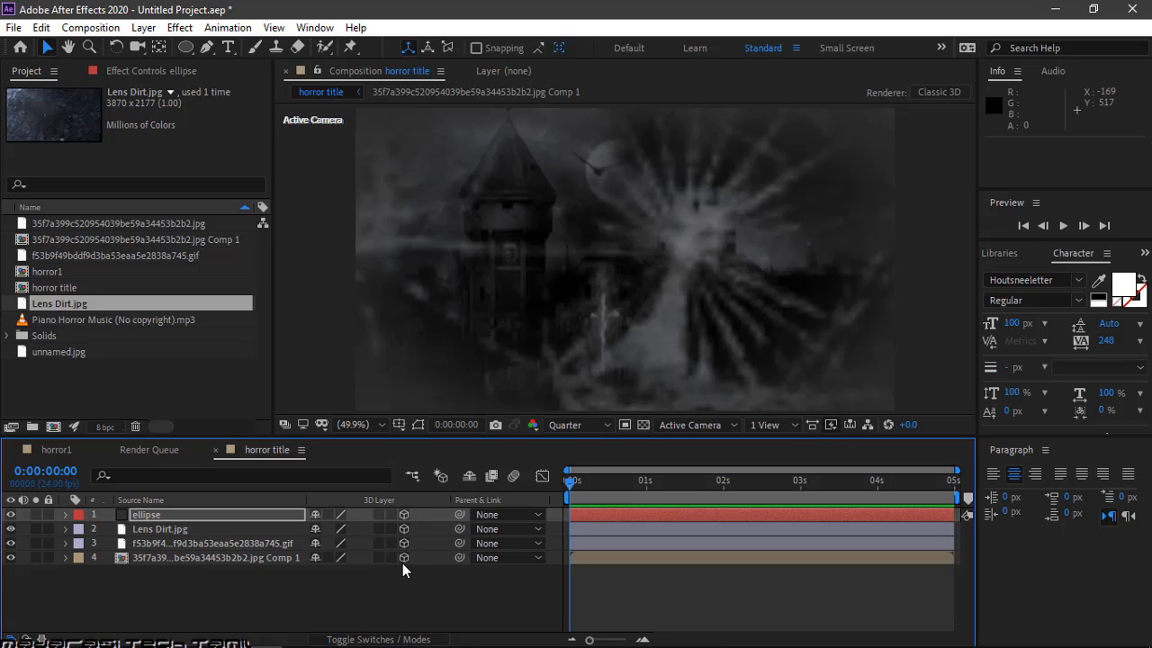
Create a text layer reading "Muruga" on the first line and "from" on the second line
right_click(193, 583)
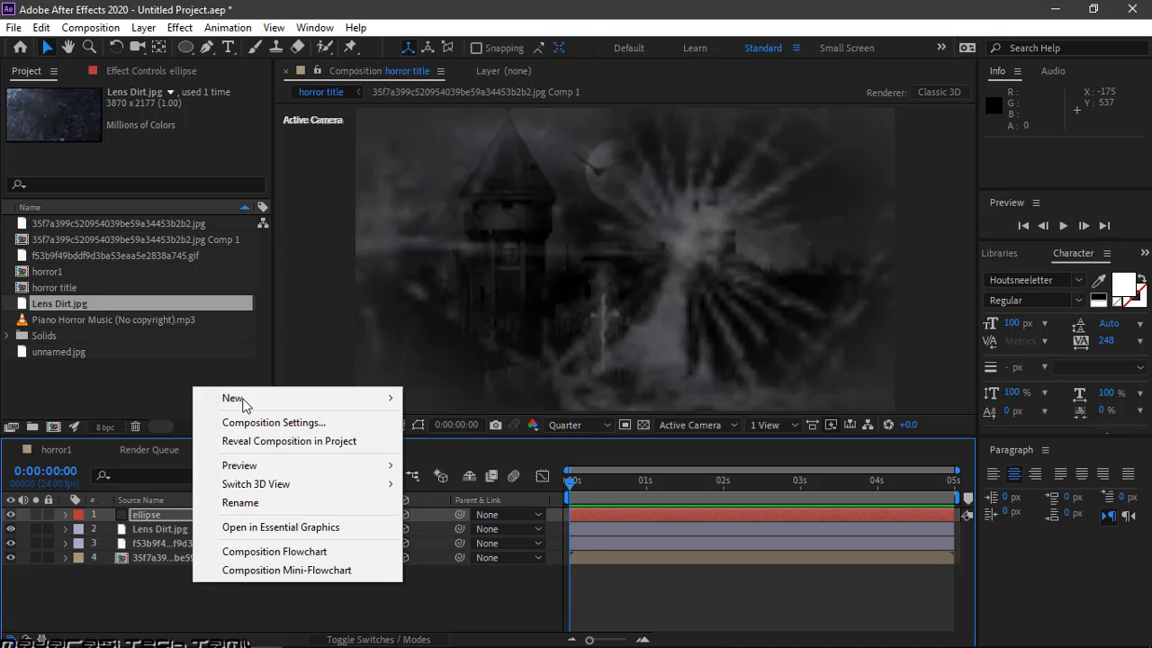
mouse_move(235, 399)
left_click(457, 422)
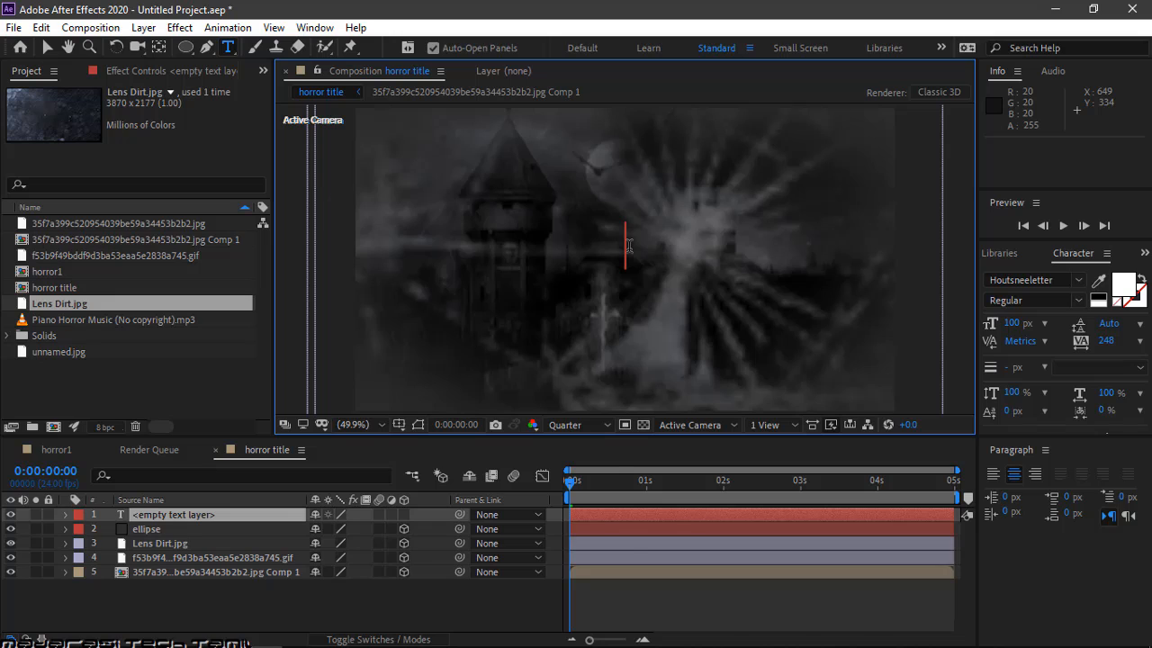
key("Caps_Lock")
type("M")
key("Caps_Lock")
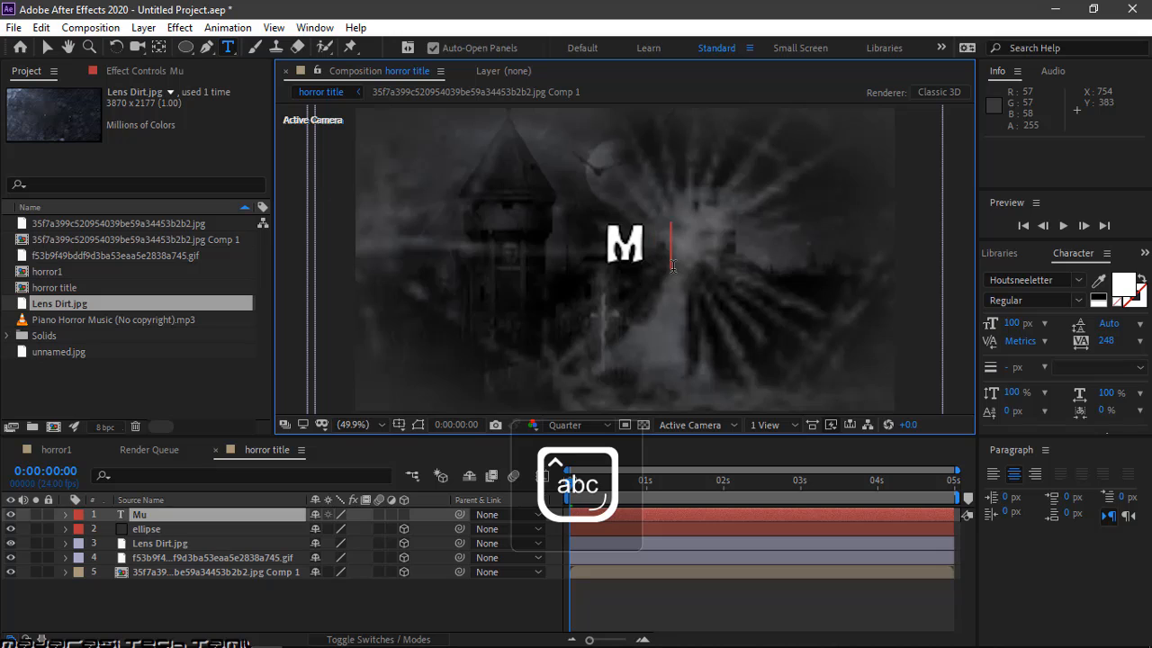
type("uru")
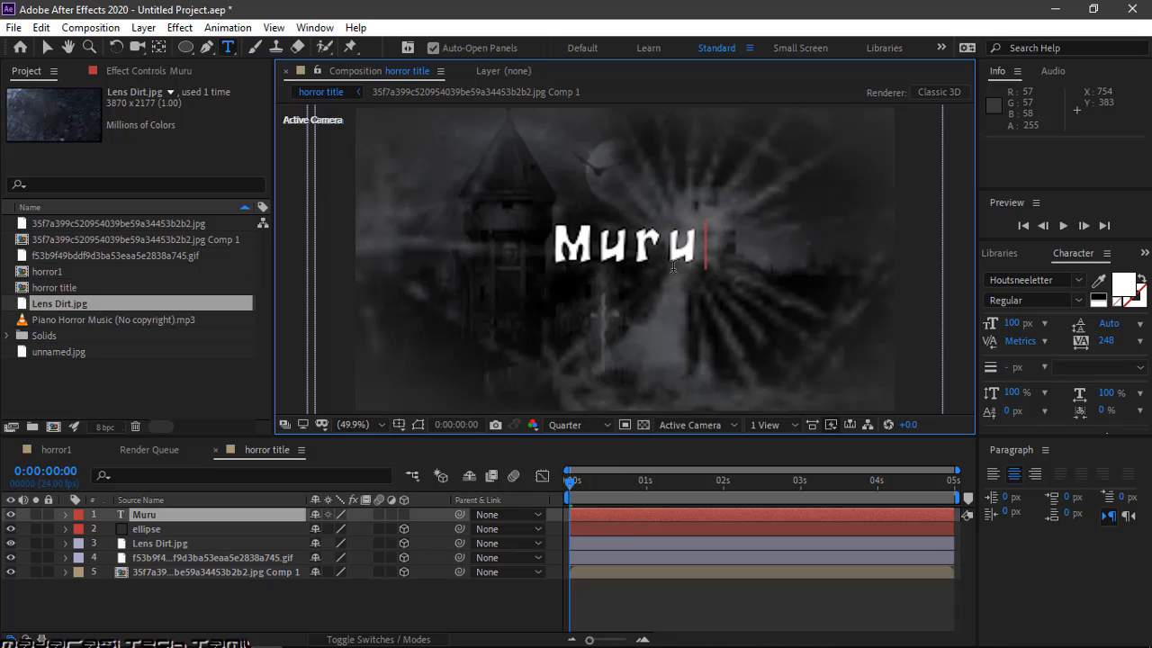
type("ga")
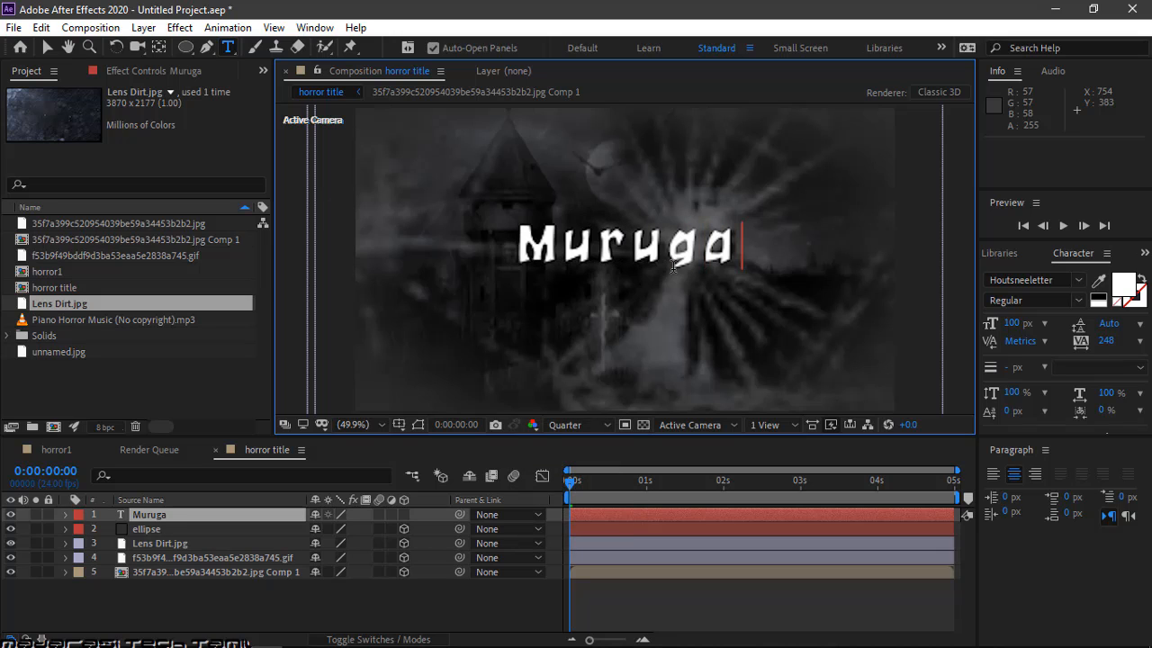
key("Return")
type("from")
Set the font size of the word "from" to 81 px and turn the text layer into a 3D layer
key("shift+Left")
key("shift+Left")
key("shift+Left")
key("shift+Left")
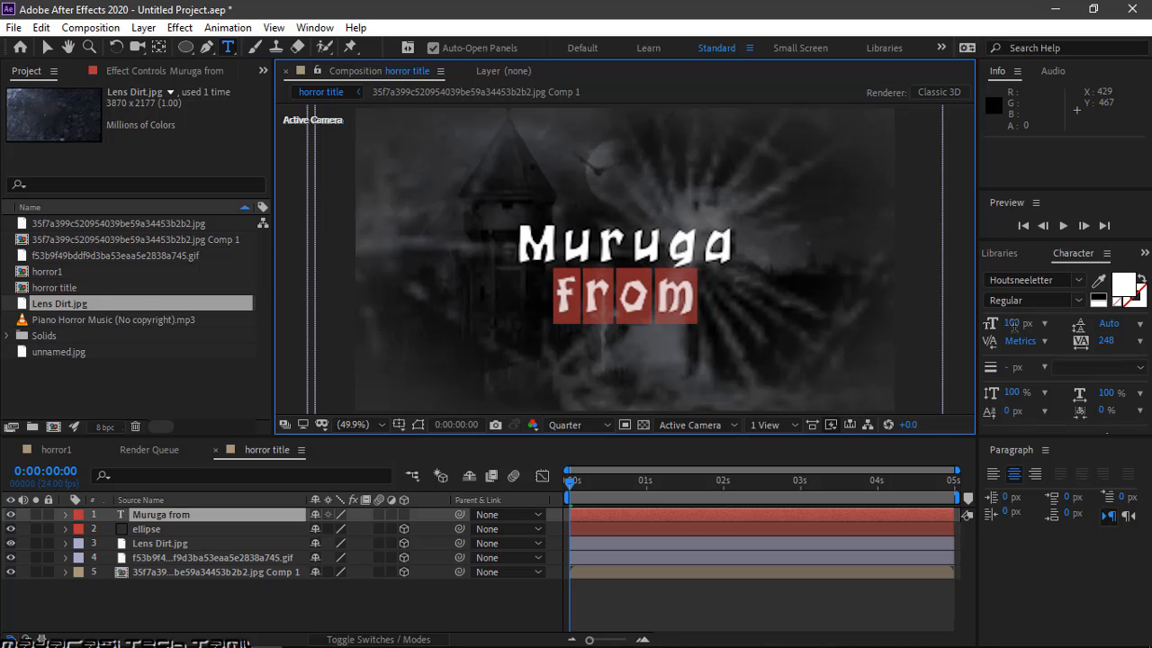
left_click_drag(1012, 324, 999, 319)
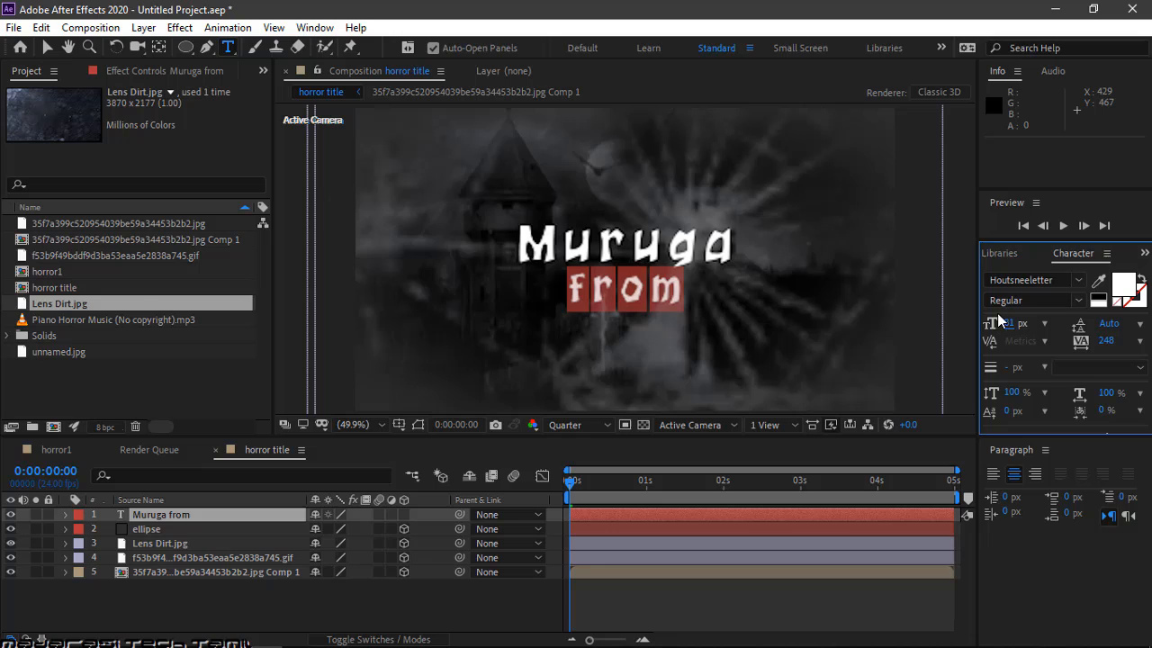
left_click(684, 295)
left_click(167, 622)
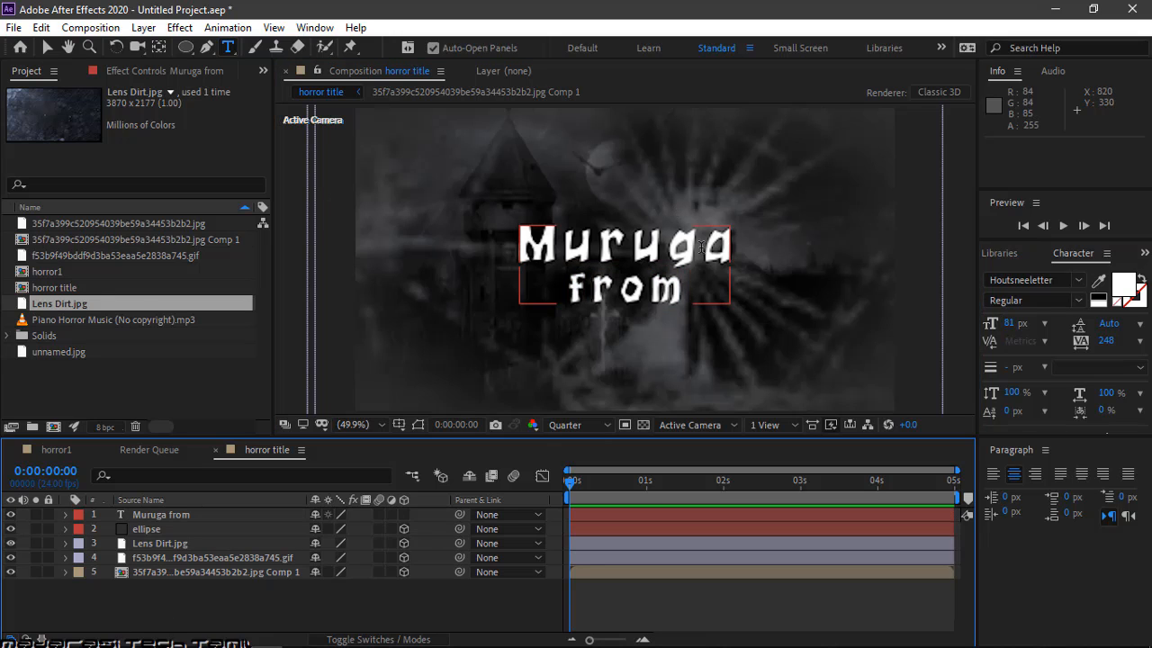
left_click(167, 515)
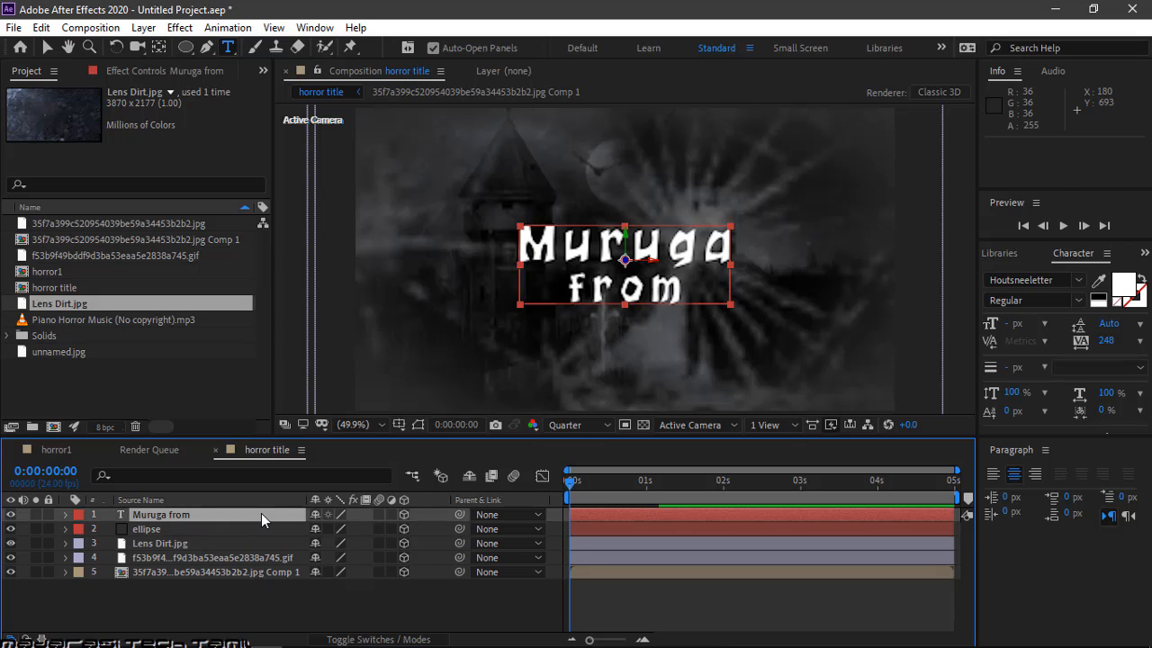
Lower the opacity of the title text layer so it looks greyer, then collapse its properties
key("t")
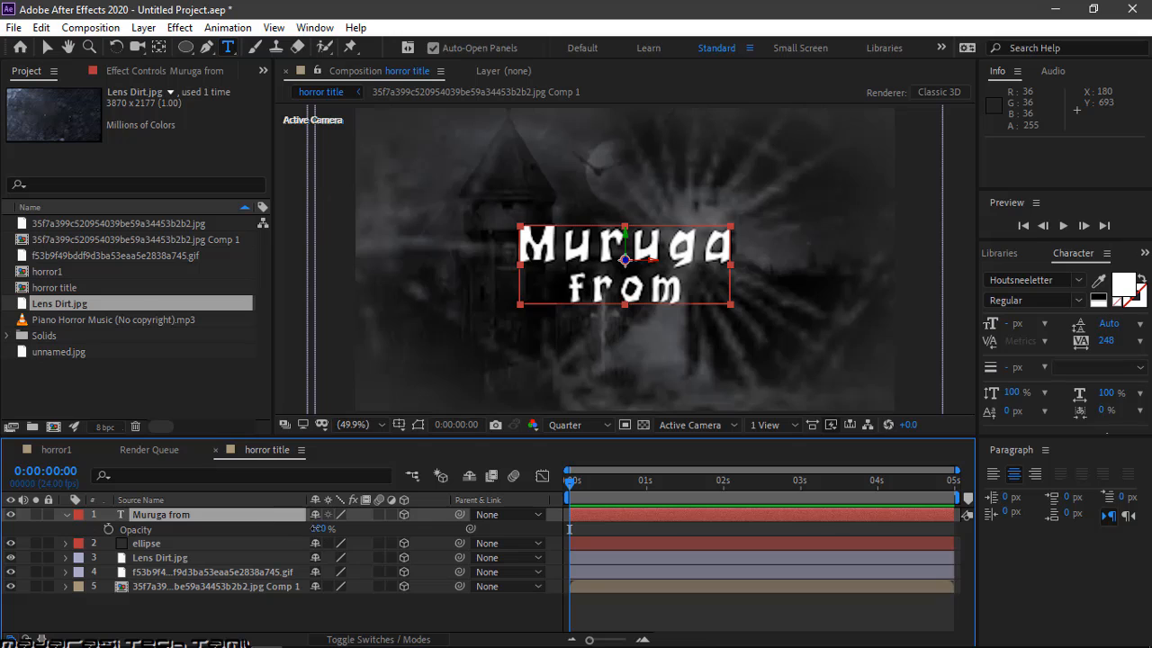
left_click_drag(316, 529, 282, 530)
left_click(66, 515)
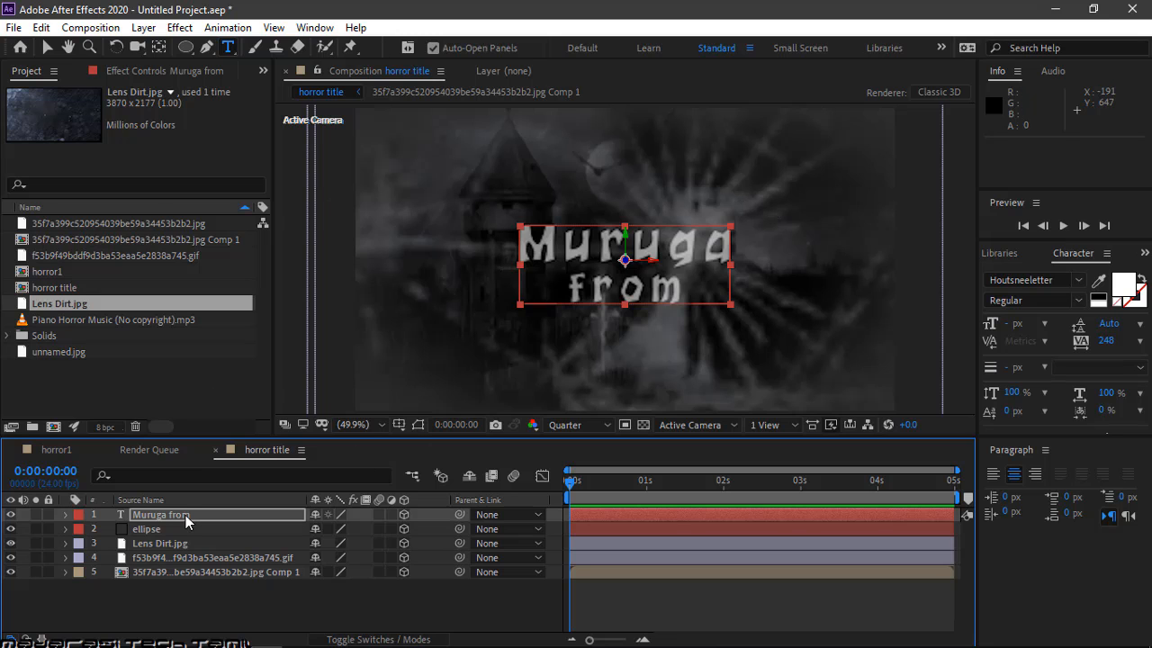
Add a two-node camera layer with the 50mm preset to the horror title composition
right_click(155, 621)
mouse_move(261, 427)
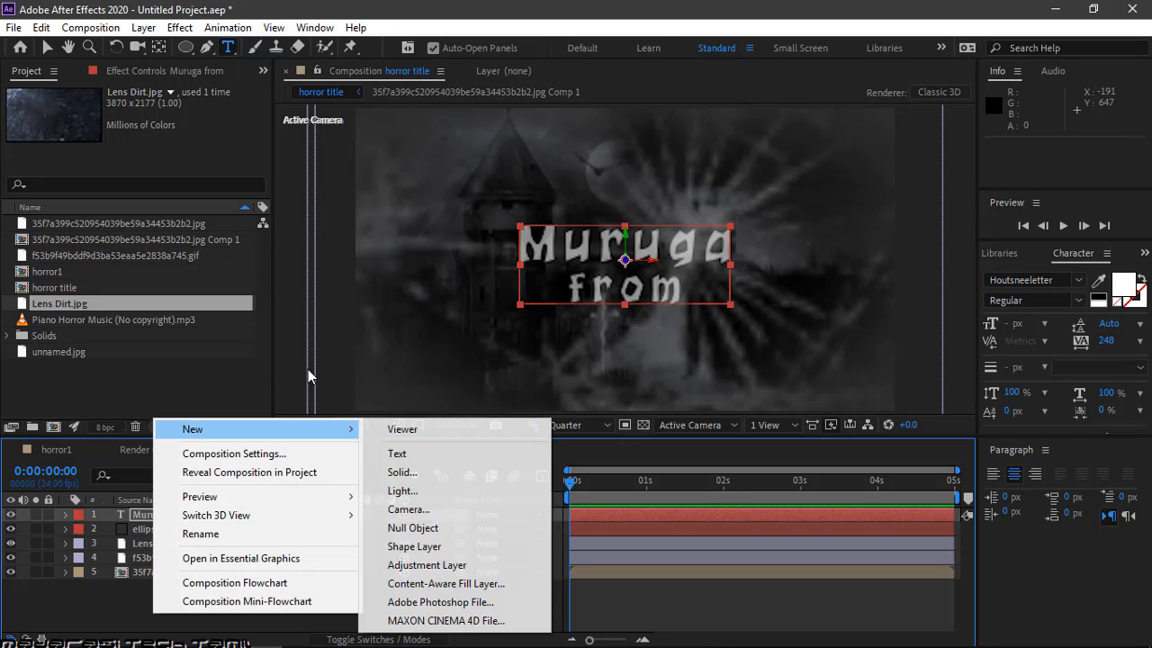
left_click(414, 506)
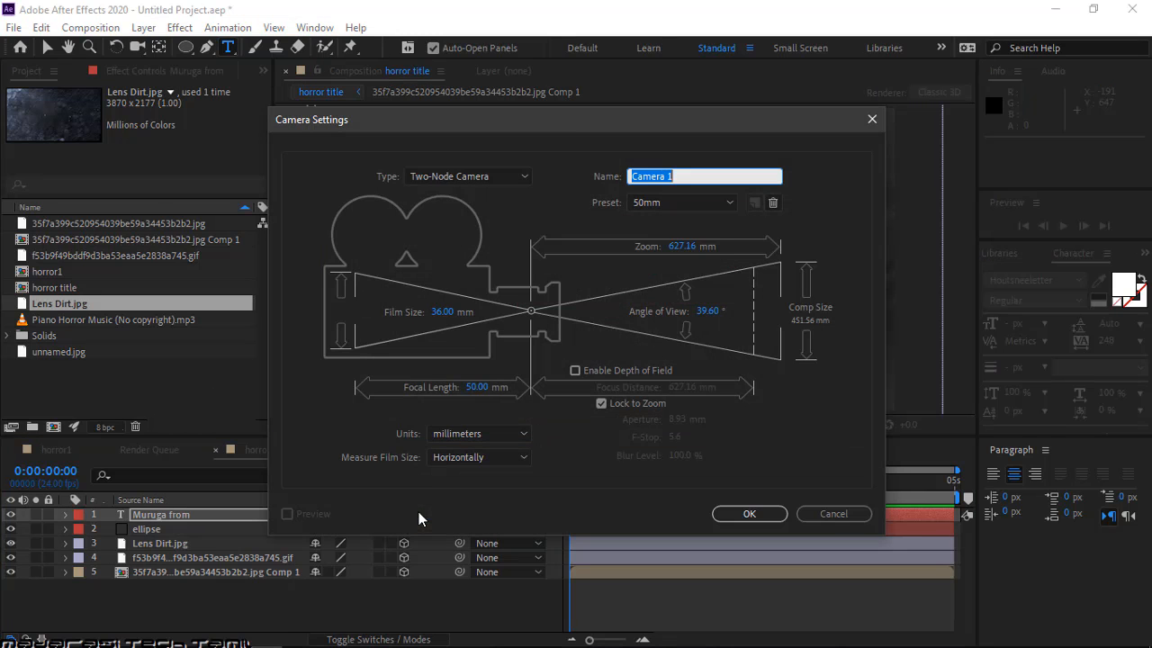
left_click(749, 514)
Try out the orbit, track and dolly camera tools on the composition view, undoing each camera move
left_click(139, 48)
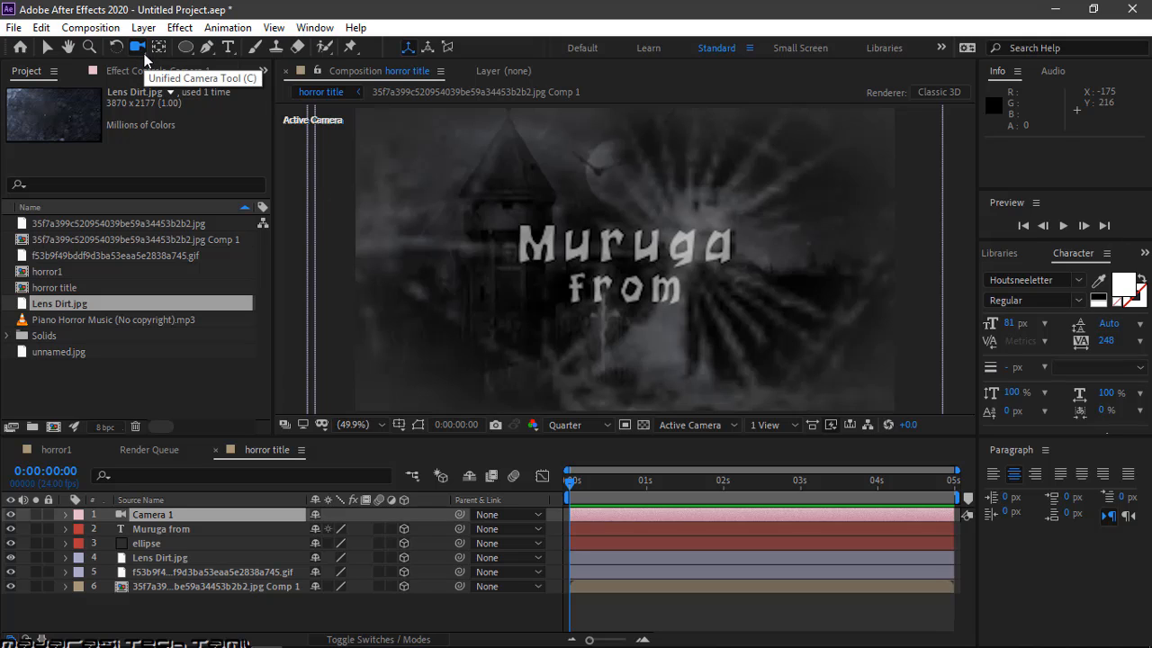
left_click(139, 51)
key("c")
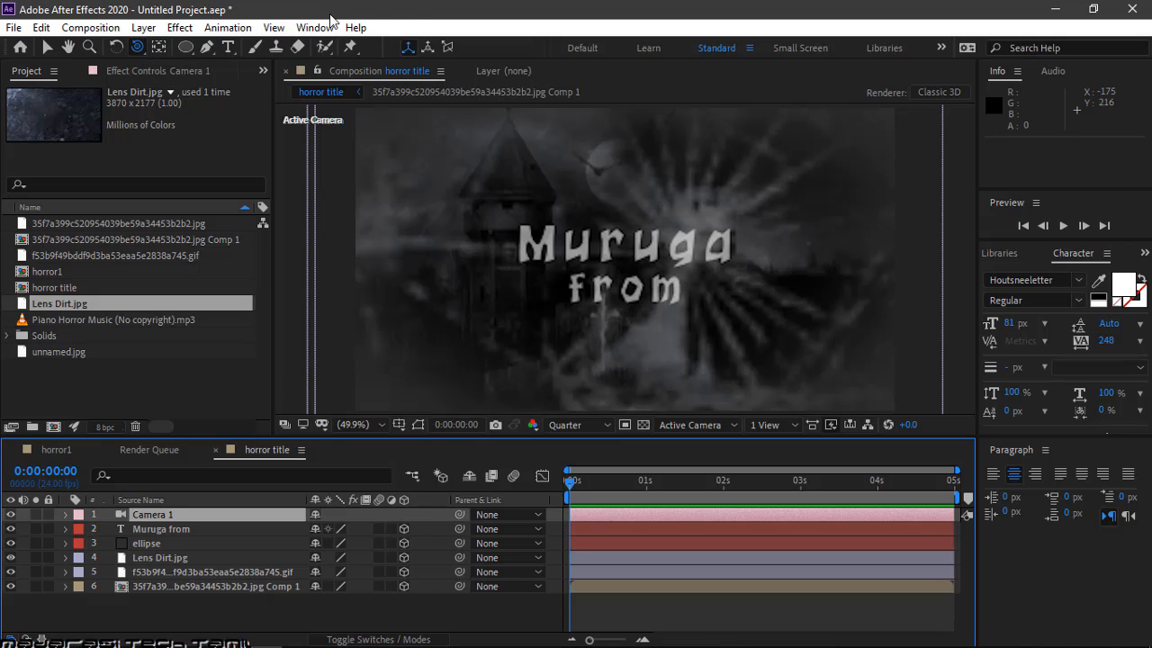
left_click_drag(638, 198, 639, 167)
key("ctrl+z")
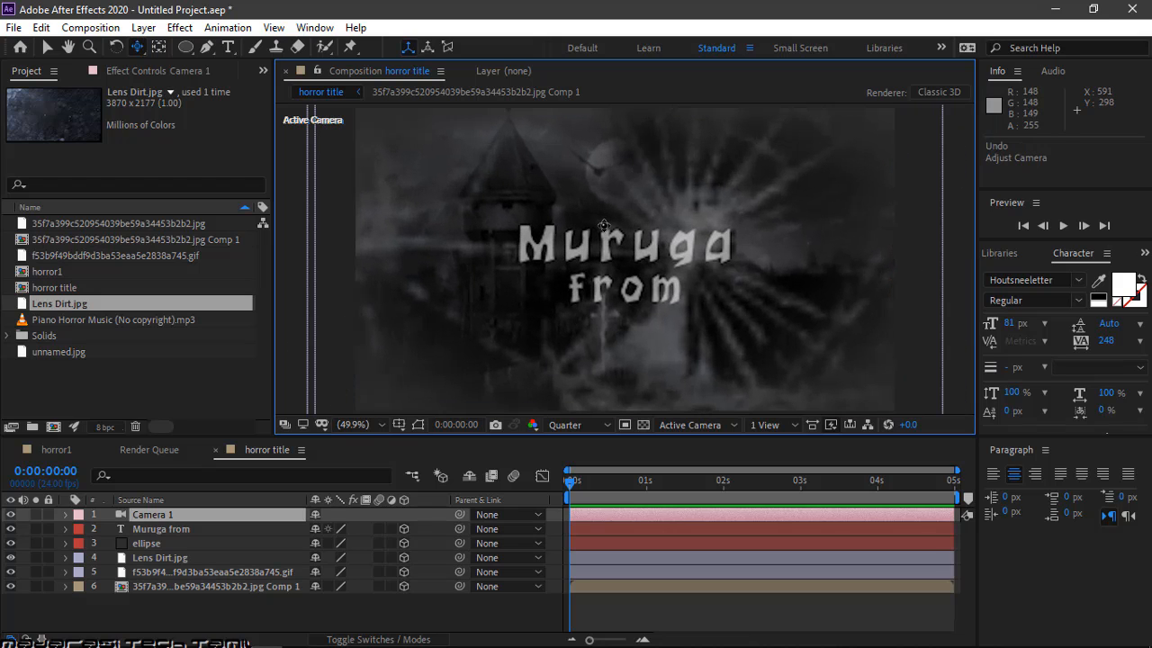
left_click_drag(639, 166, 600, 171)
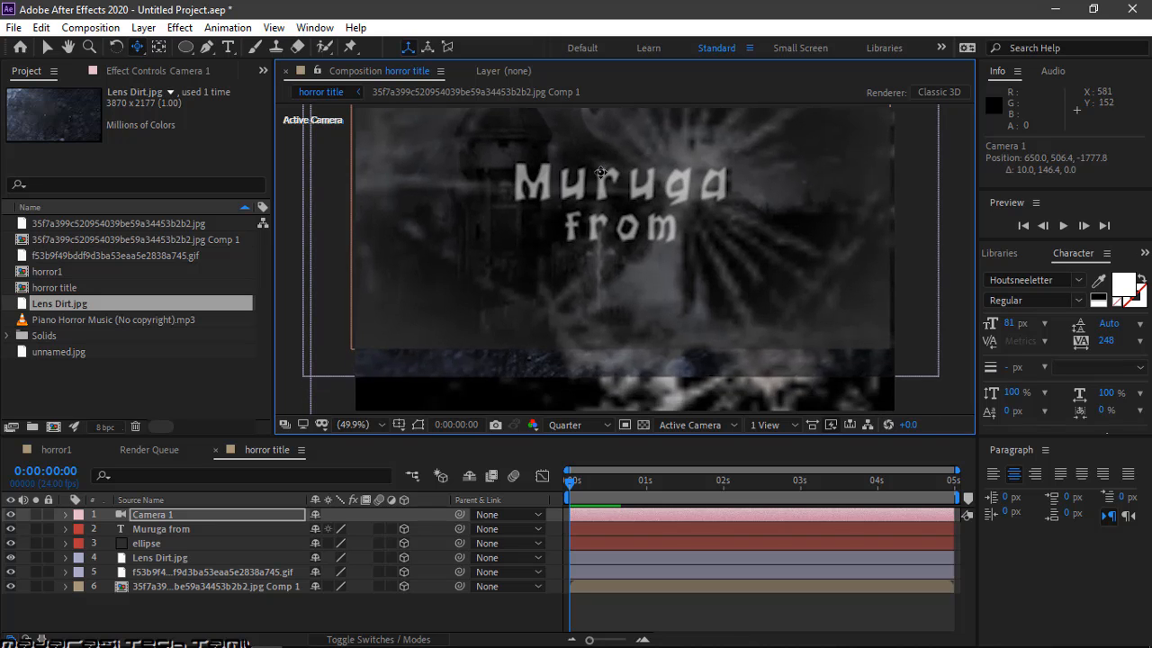
key("ctrl+z")
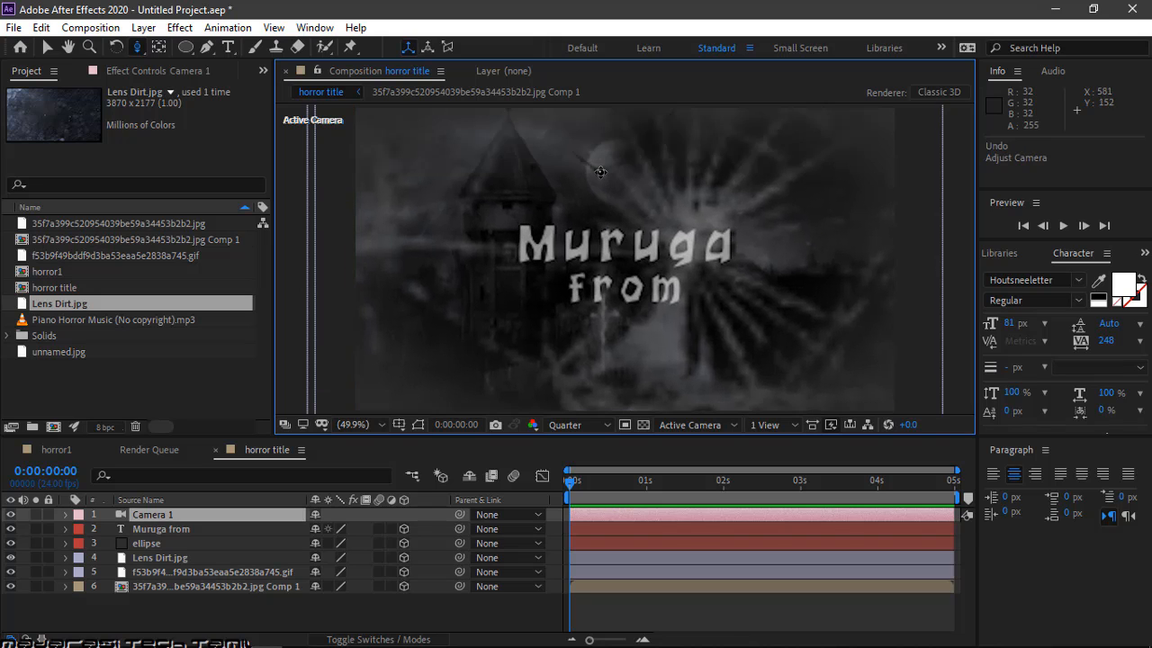
left_click_drag(600, 171, 606, 201)
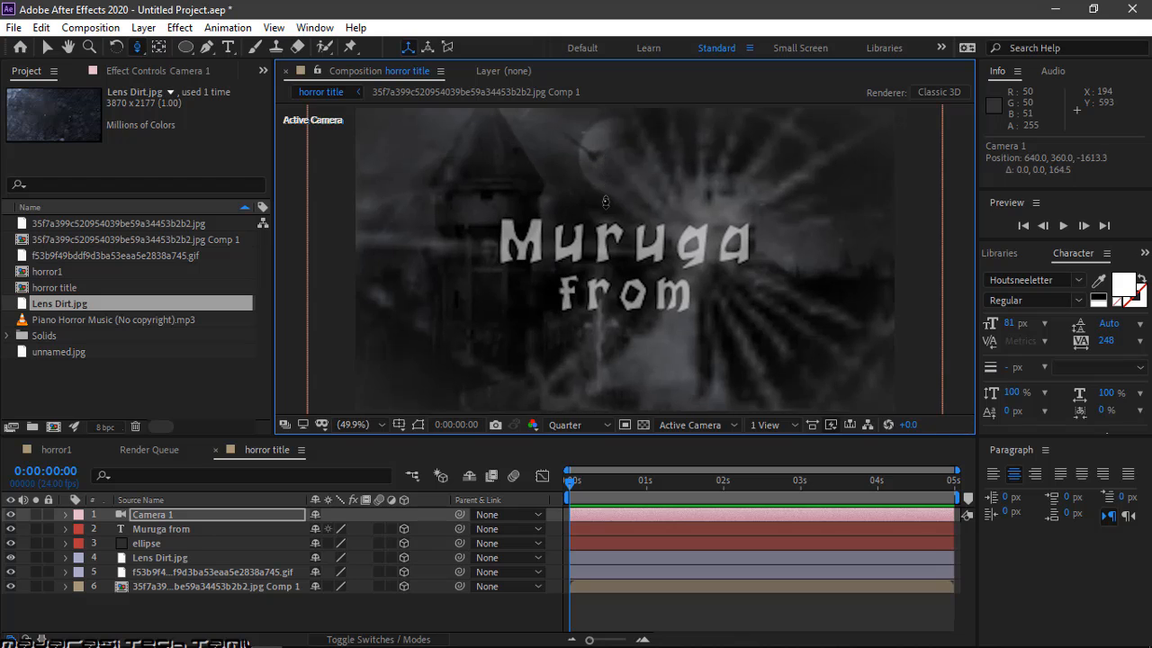
key("ctrl+z")
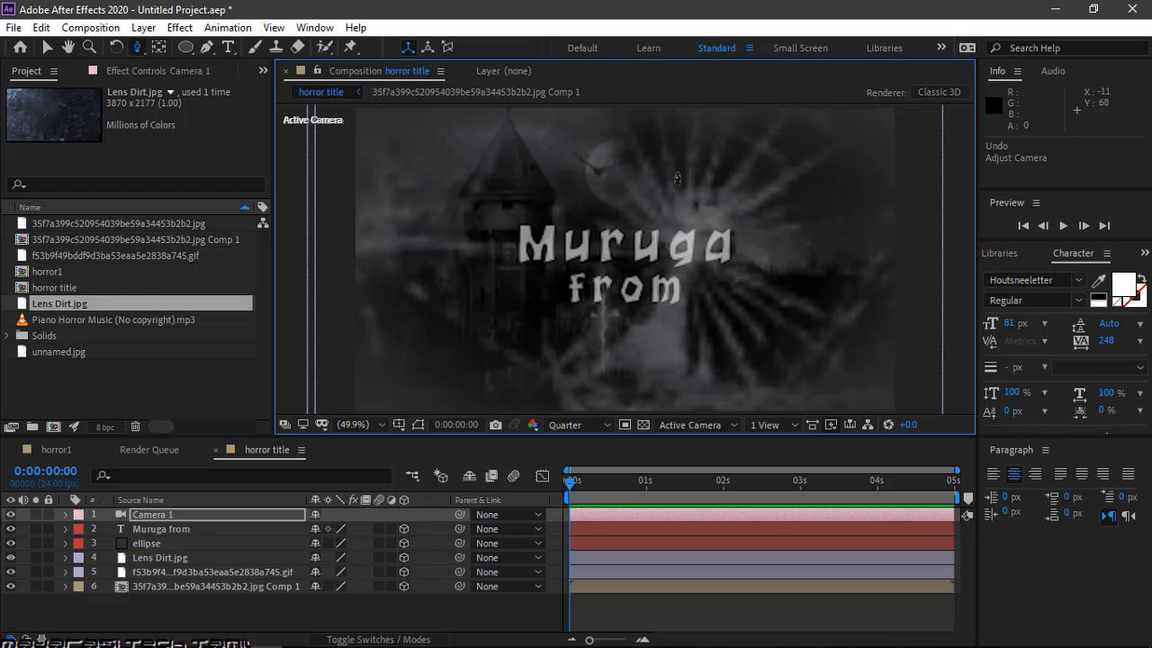
Apply the Slow Fade On animation preset to the title text layer at the start of the composition
left_click(166, 529)
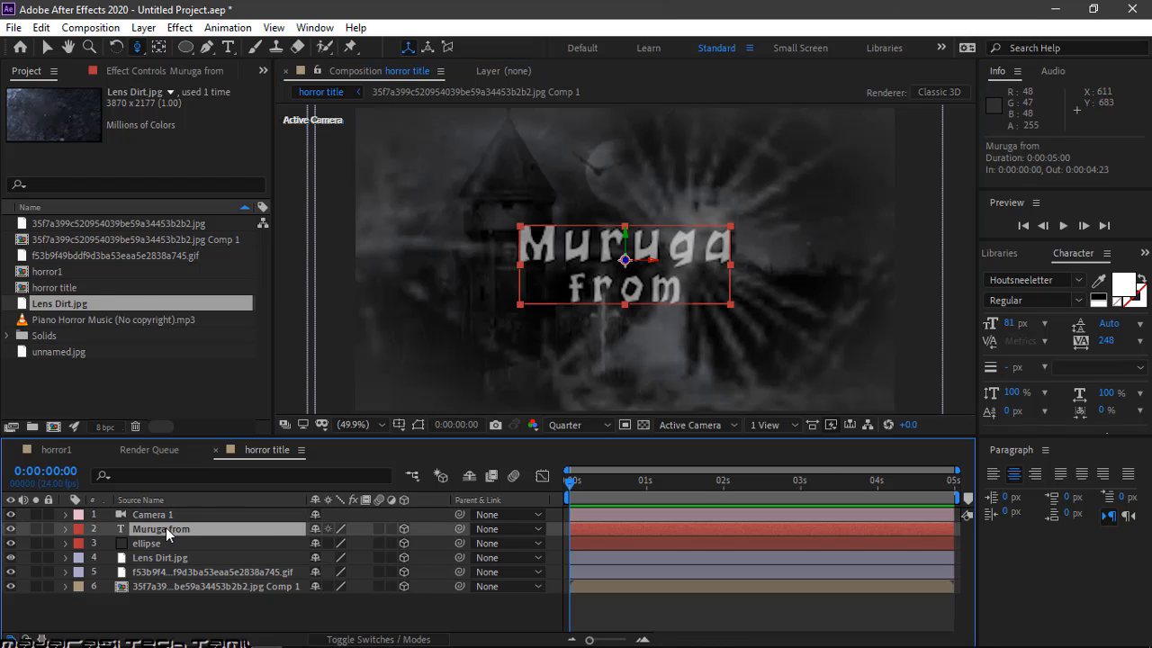
key("ctrl+space")
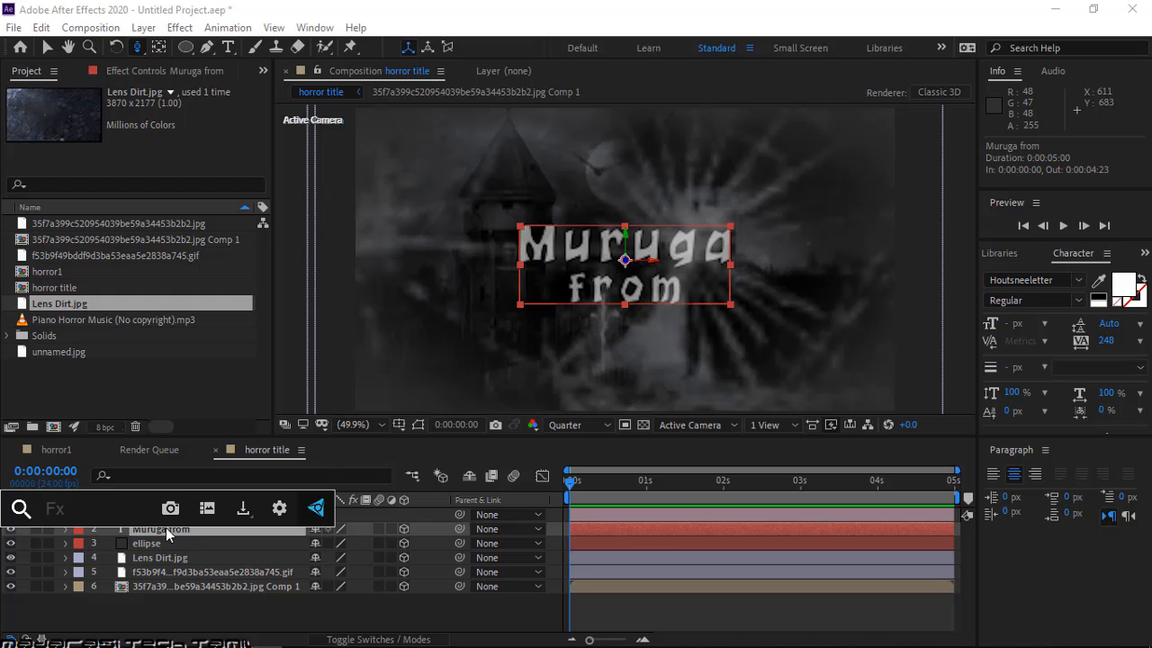
type("slo")
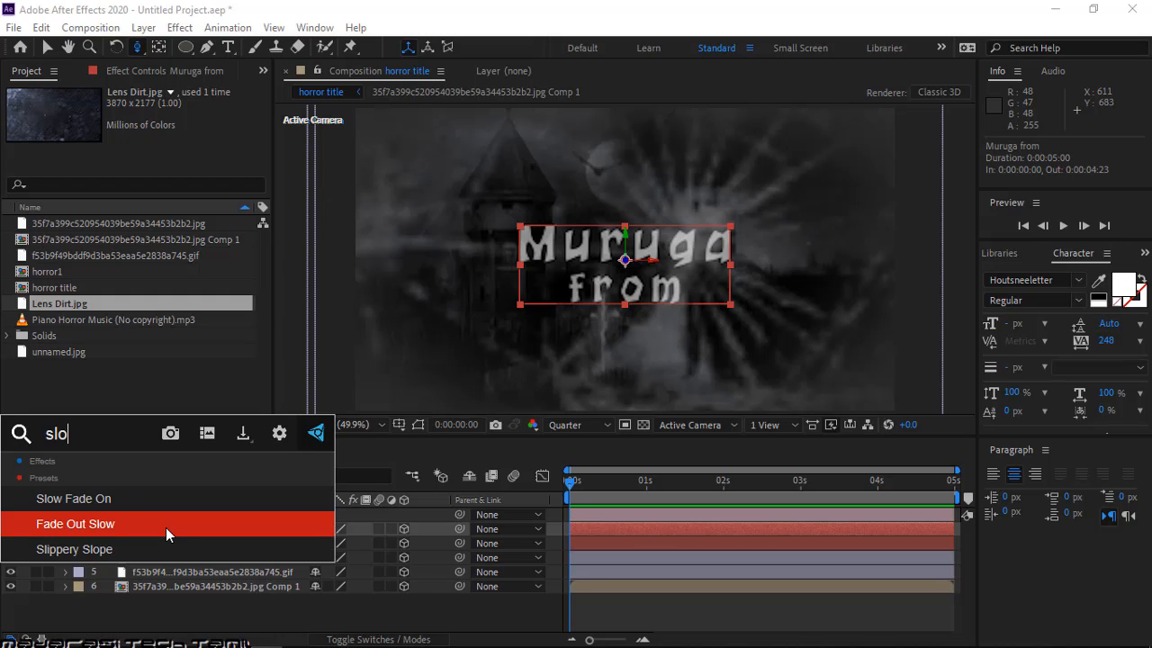
type("e")
key("BackSpace")
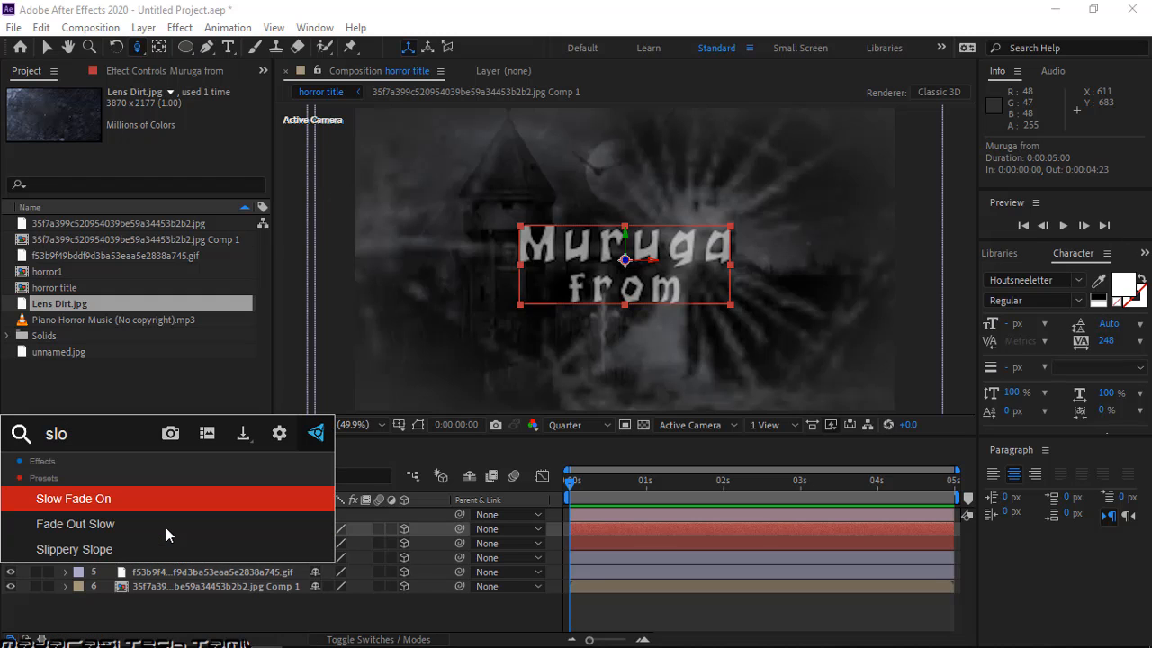
left_click(67, 500)
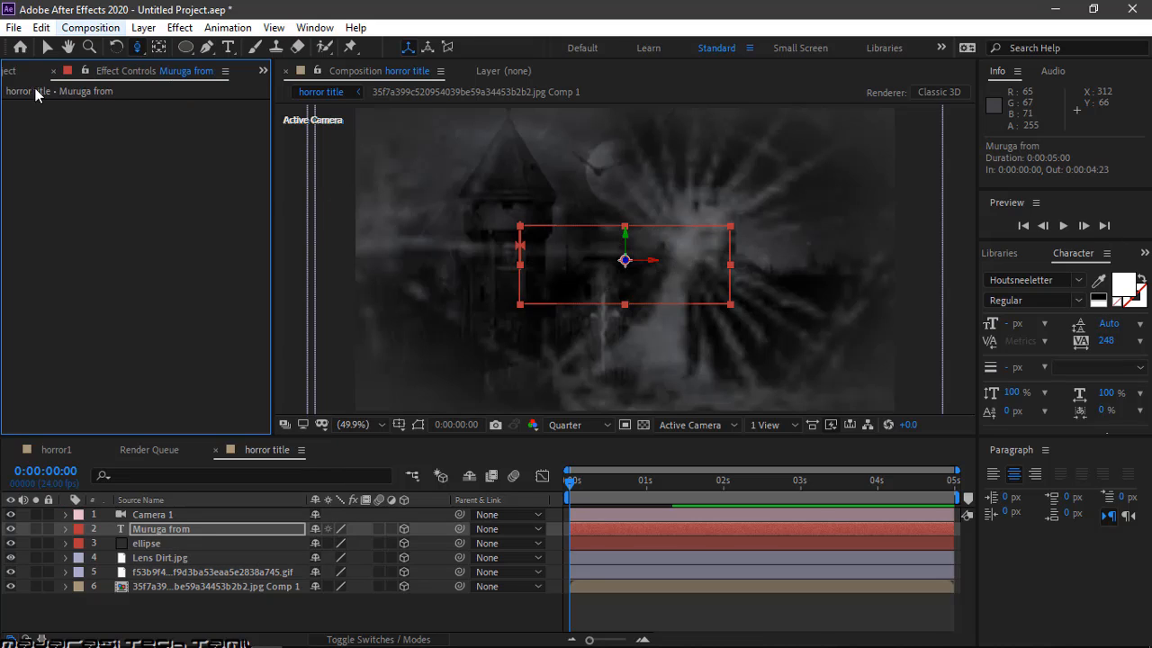
Reveal the title text's Range Selector Offset keyframes and apply Easy Ease to both of them
left_click(180, 525)
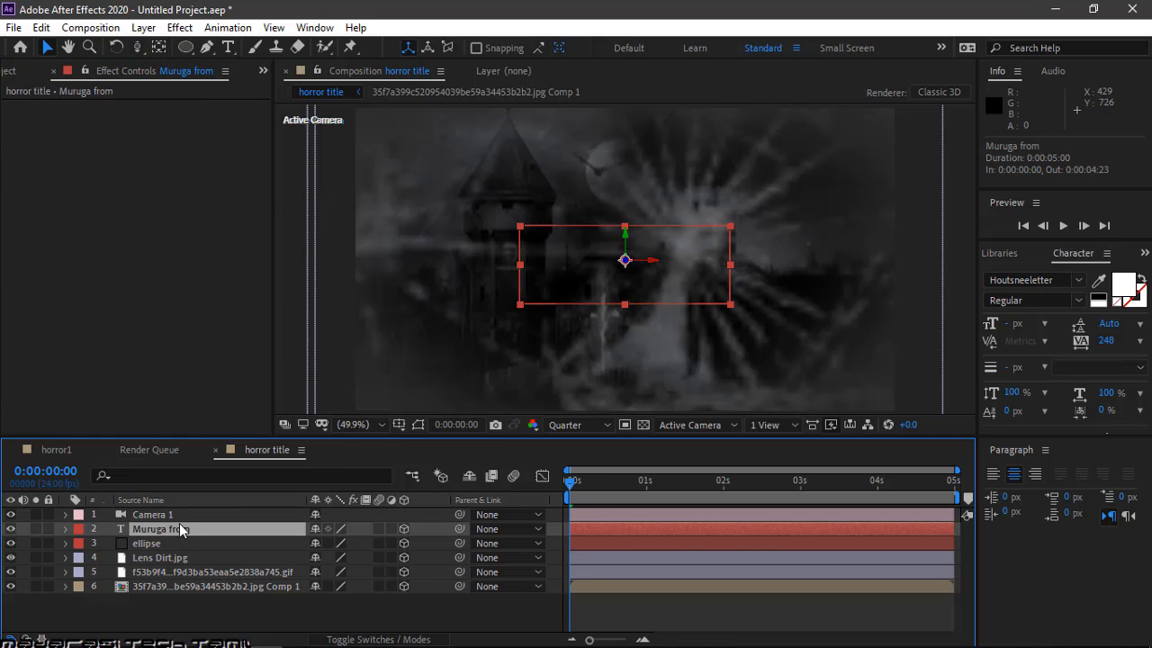
key("u")
left_click_drag(569, 489, 736, 482)
left_click_drag(750, 549, 565, 561)
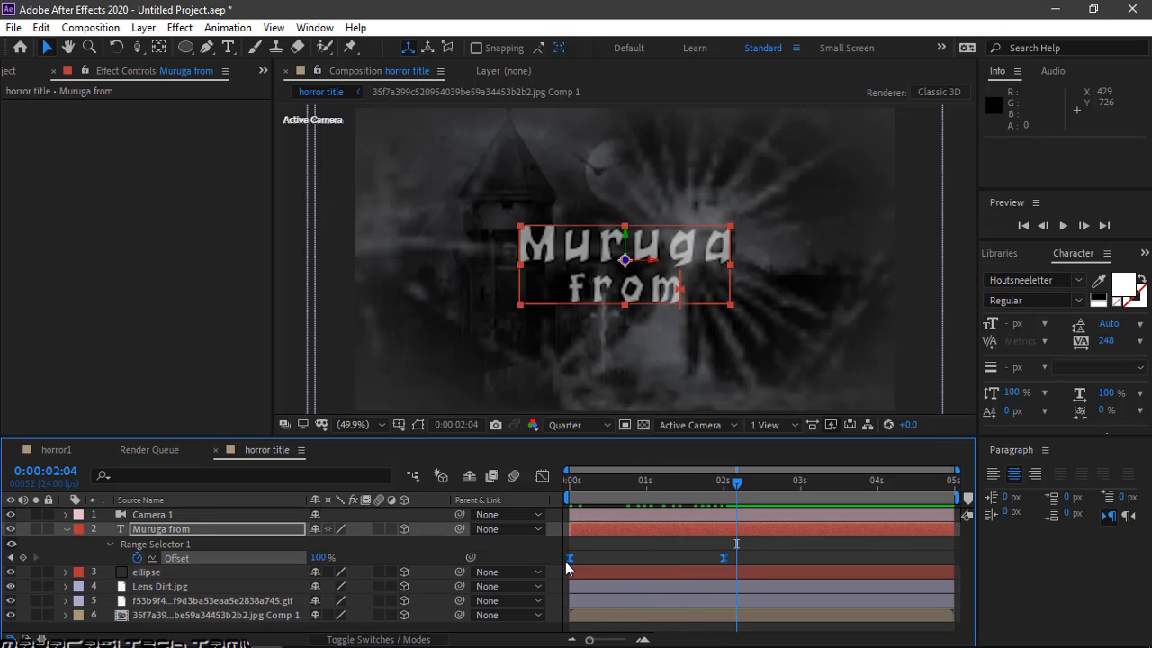
key("F9")
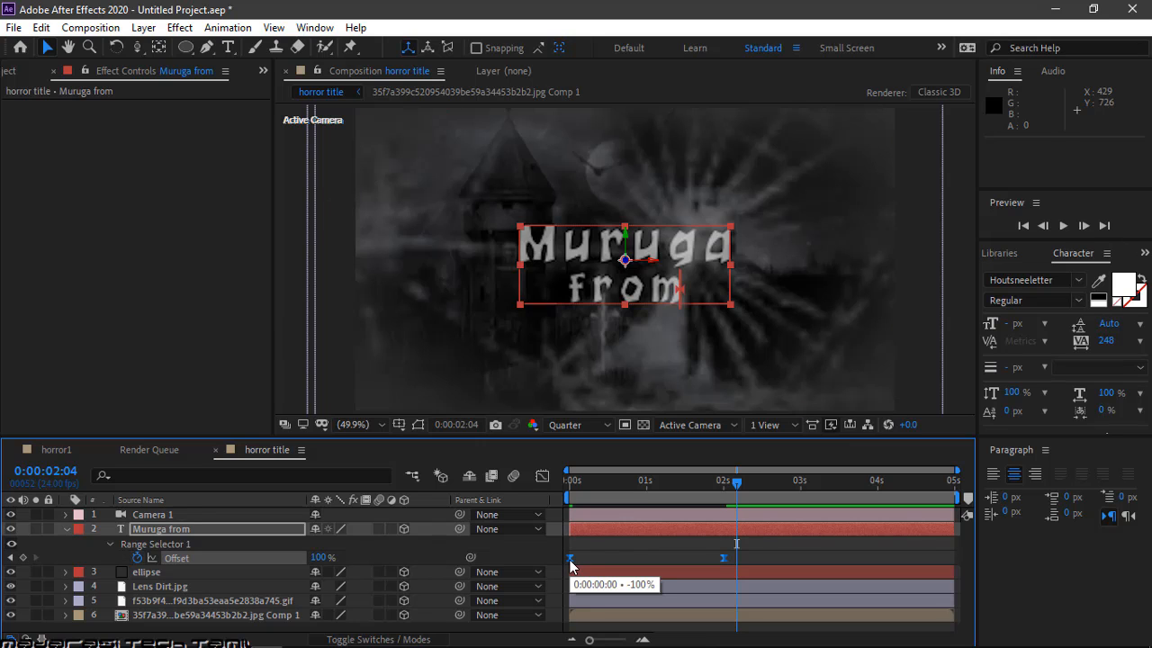
right_click(570, 564)
mouse_move(694, 546)
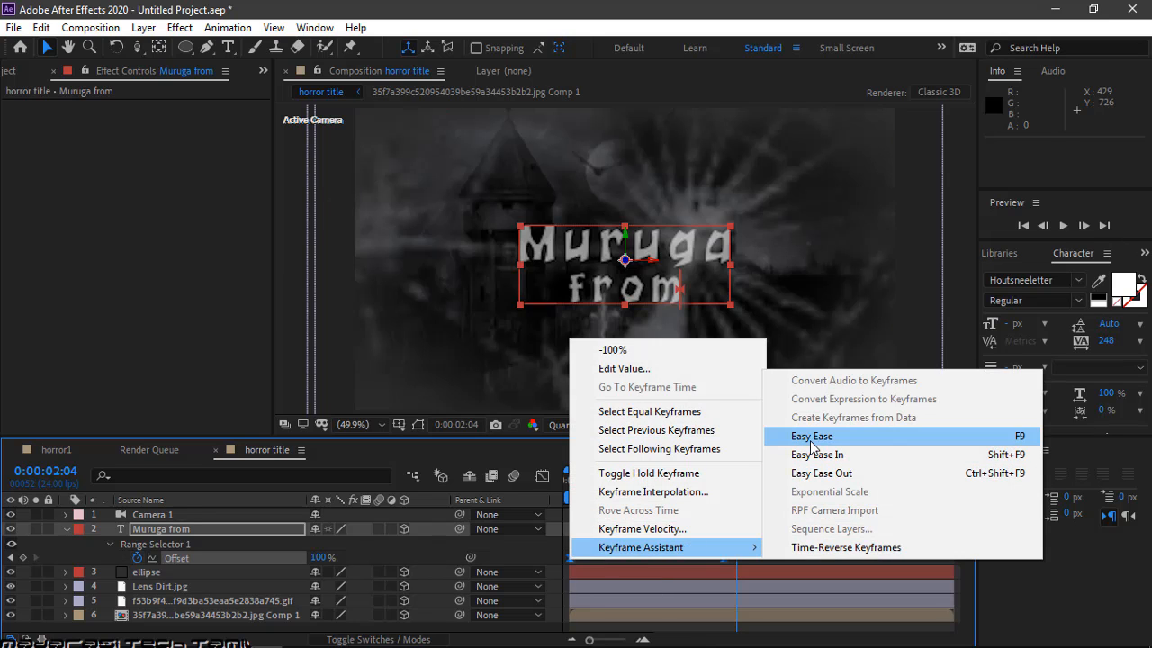
left_click(157, 376)
Reshape the Offset speed graph by extending the first keyframe's ease handle to about one second, and preview the text fade
left_click_drag(751, 548, 561, 569)
left_click(544, 476)
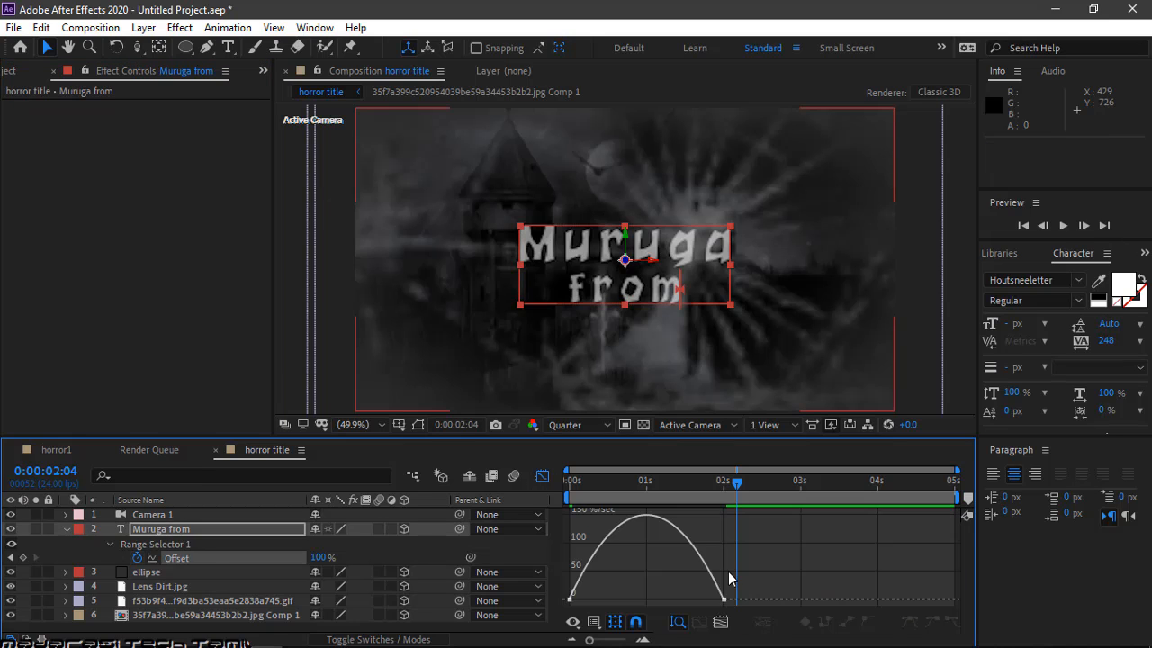
left_click_drag(714, 616, 554, 584)
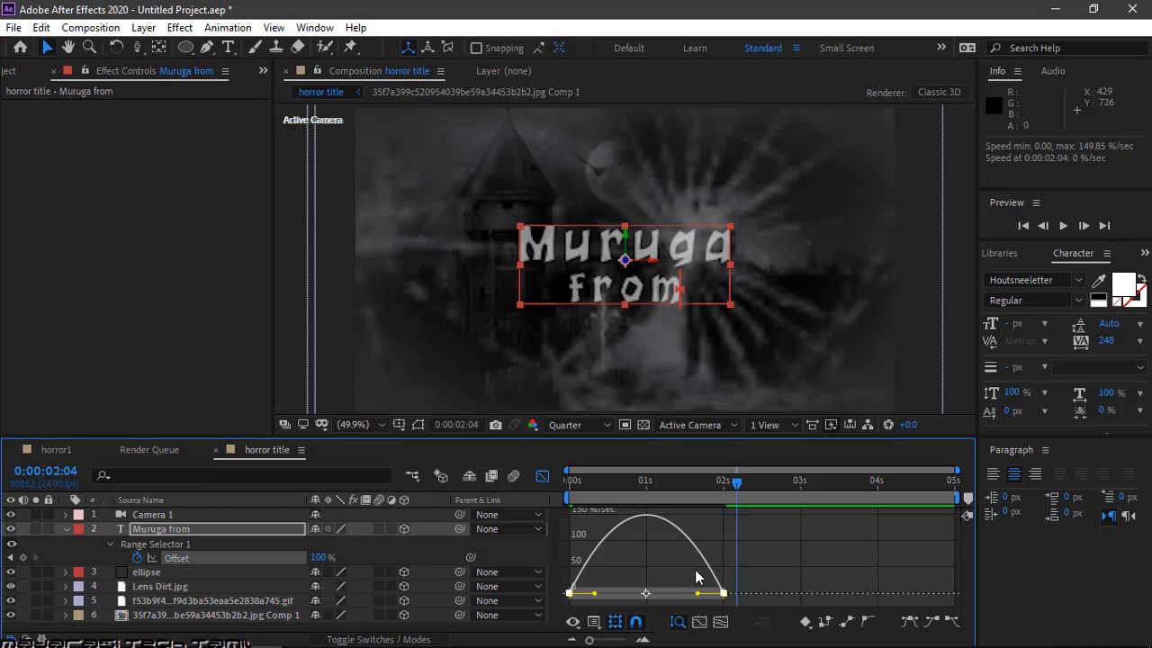
left_click_drag(698, 594, 655, 594)
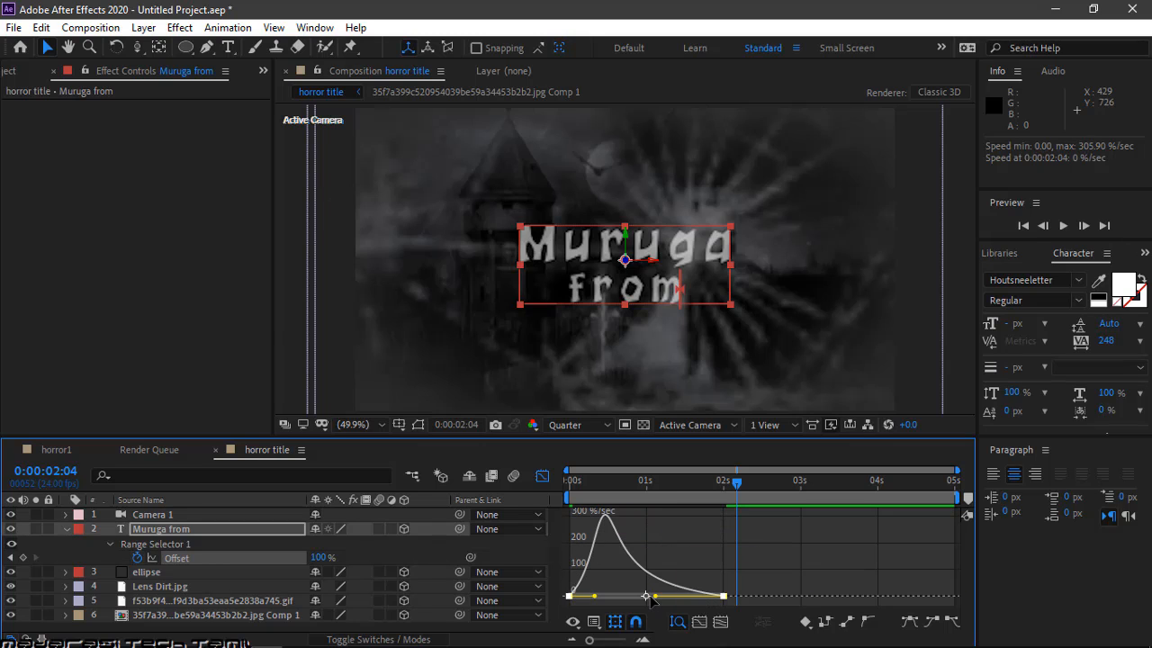
key("ctrl+z")
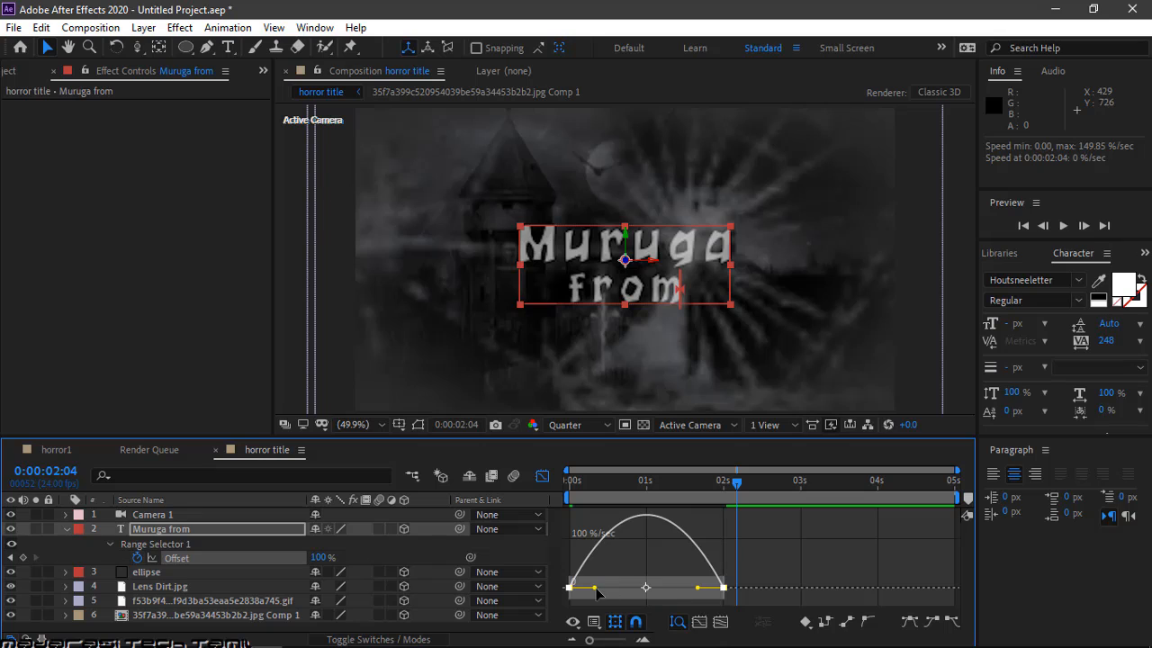
left_click_drag(595, 589, 646, 597)
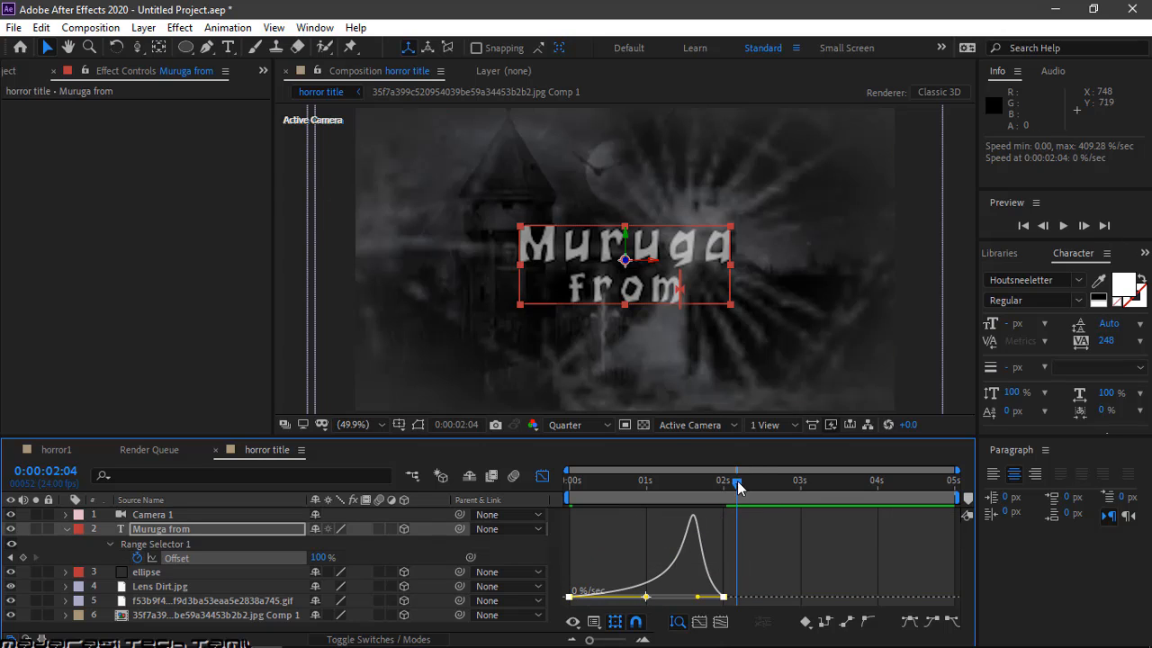
left_click_drag(738, 483, 561, 493)
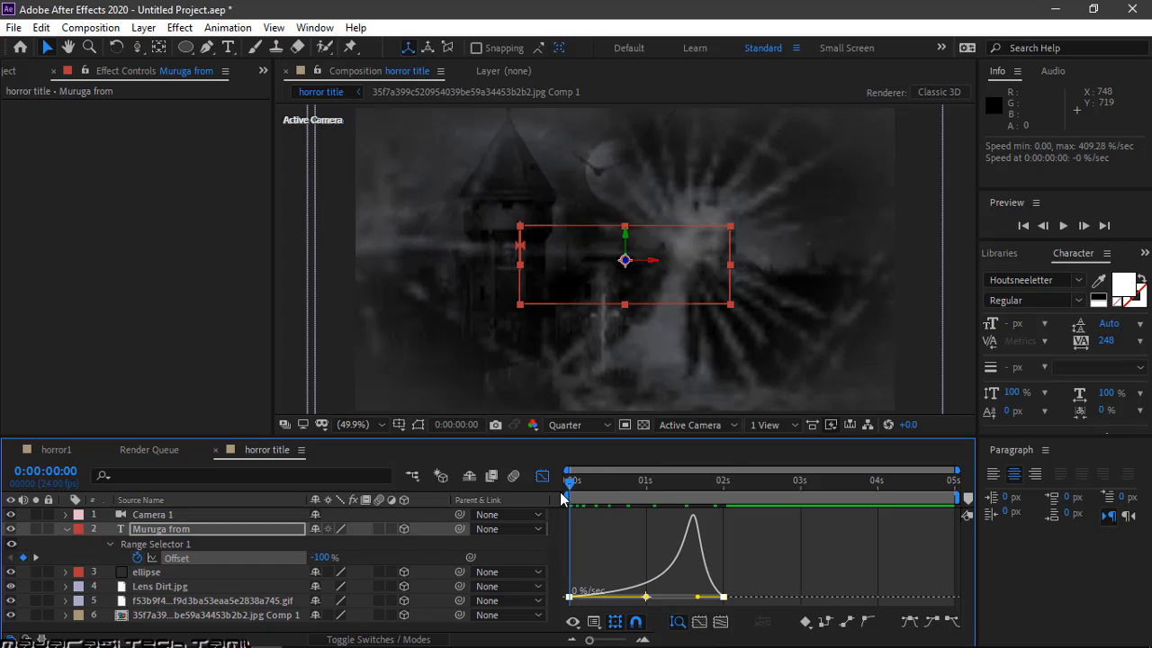
key("space")
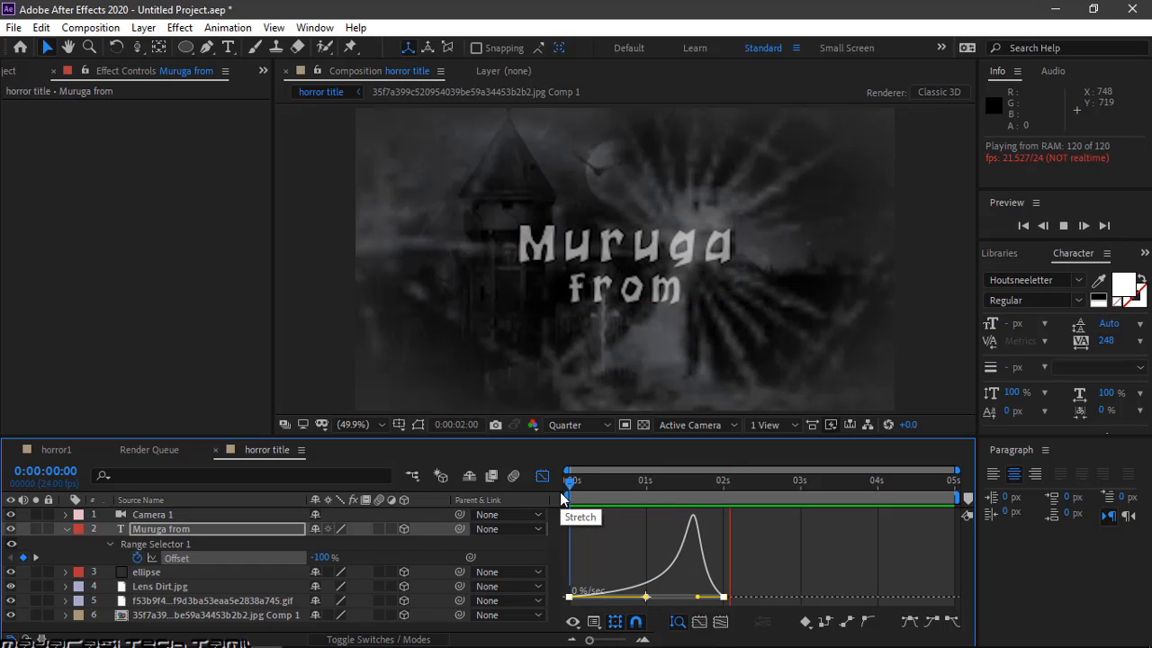
key("space")
Move the last Offset keyframe earlier to about 1.2 seconds, close the graph editor and preview the faster fade
left_click_drag(738, 583, 660, 600)
left_click(65, 529)
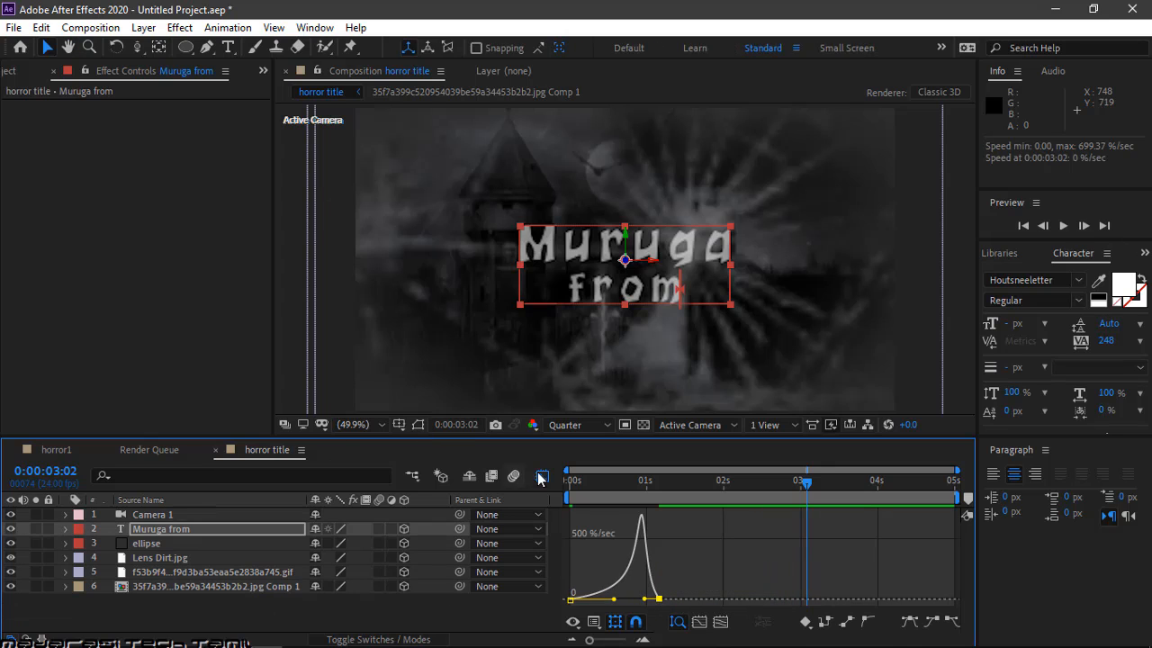
left_click(542, 476)
left_click_drag(804, 477, 432, 462)
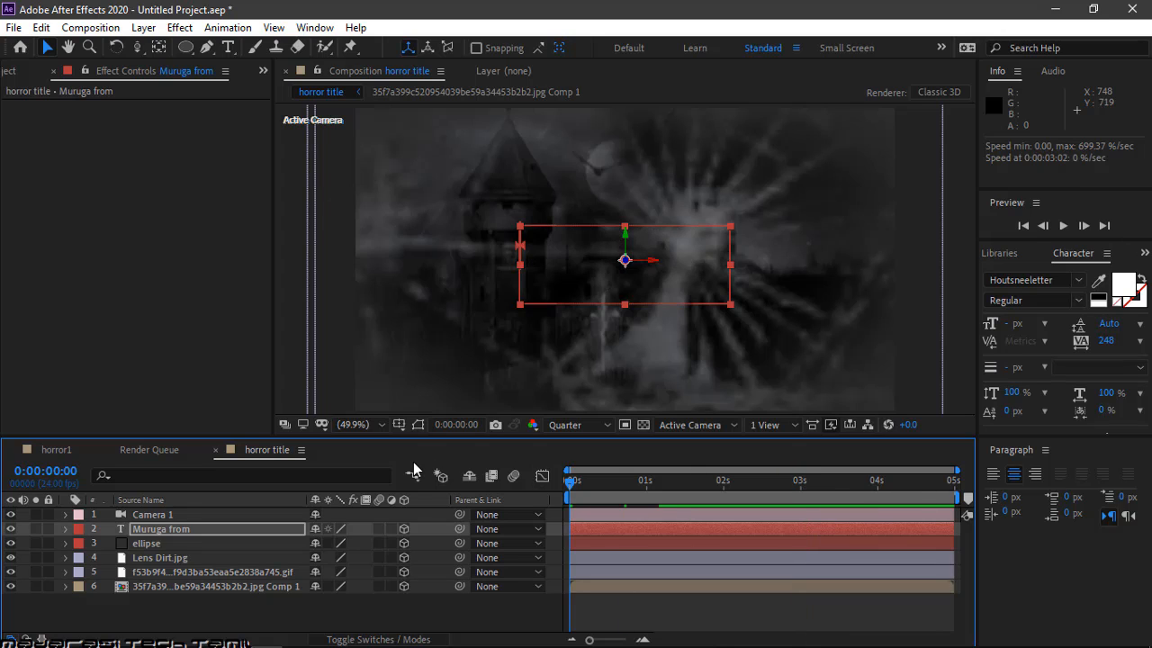
key("space")
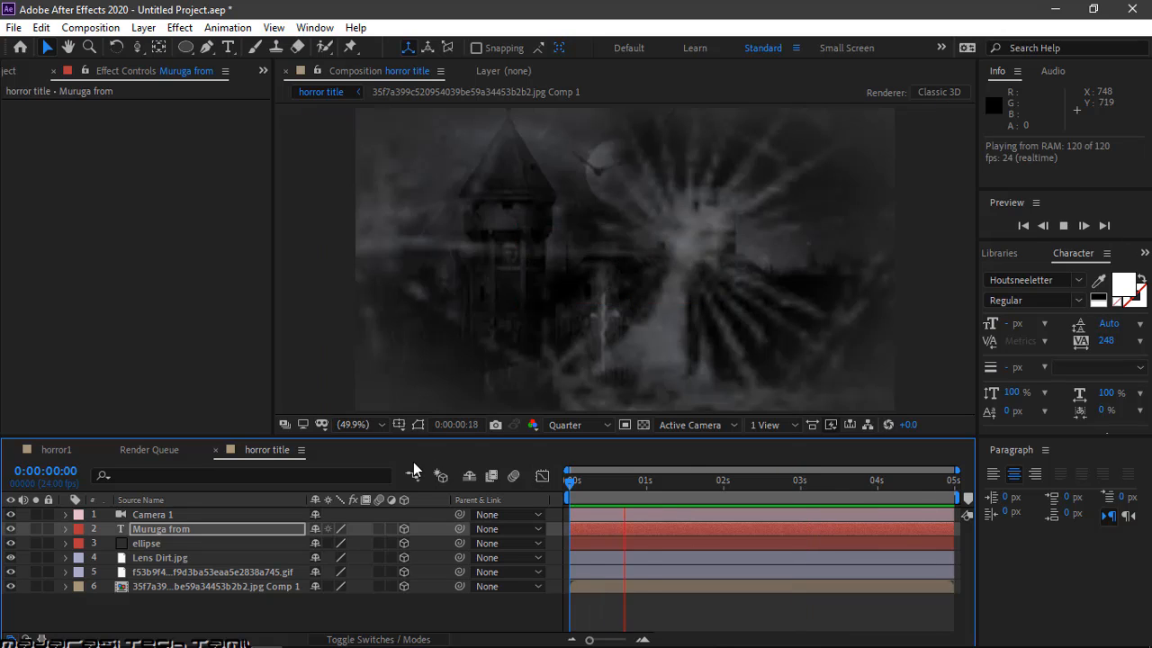
key("space")
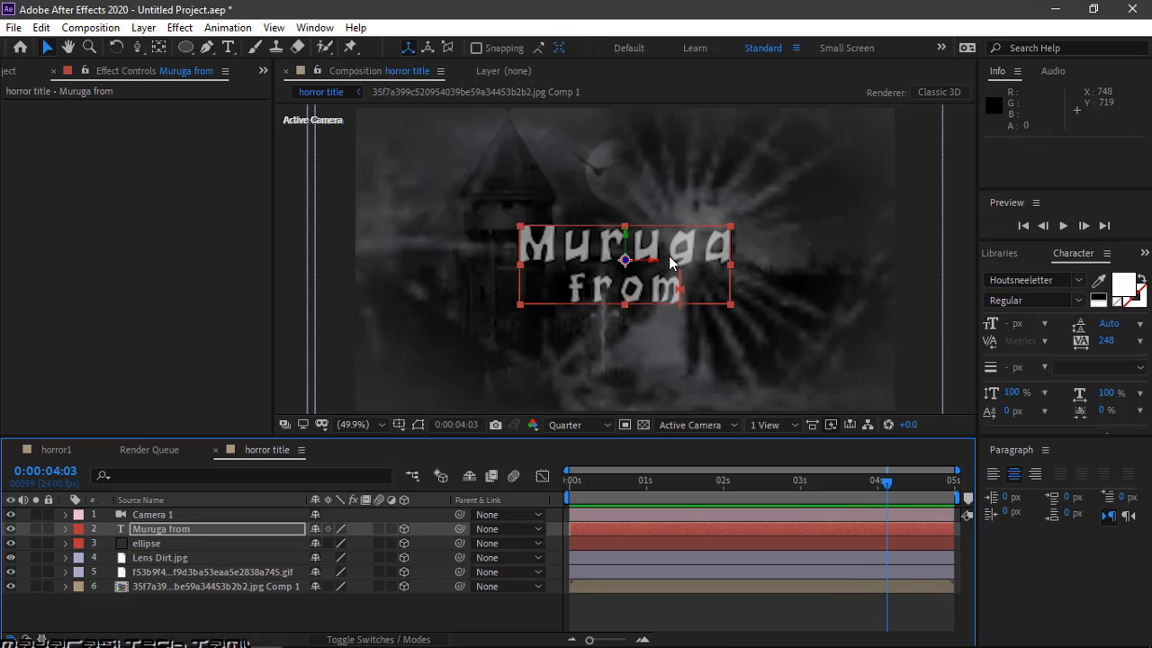
Reveal the Position property of the Camera 1 layer at the start of the composition
left_click(152, 514)
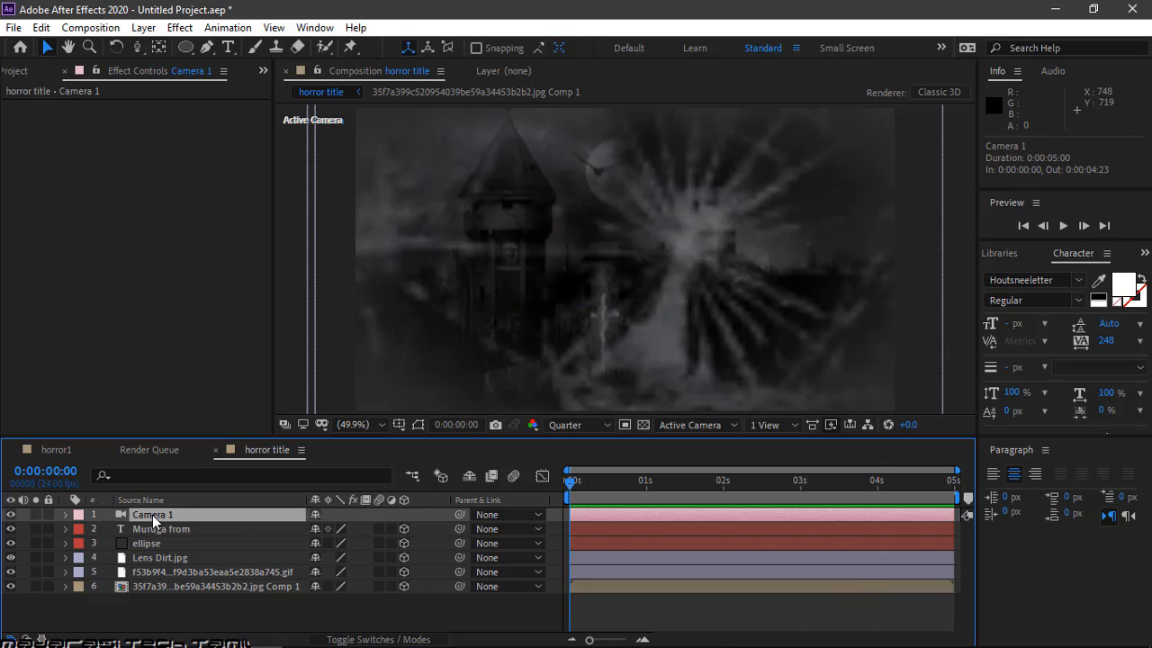
key("p")
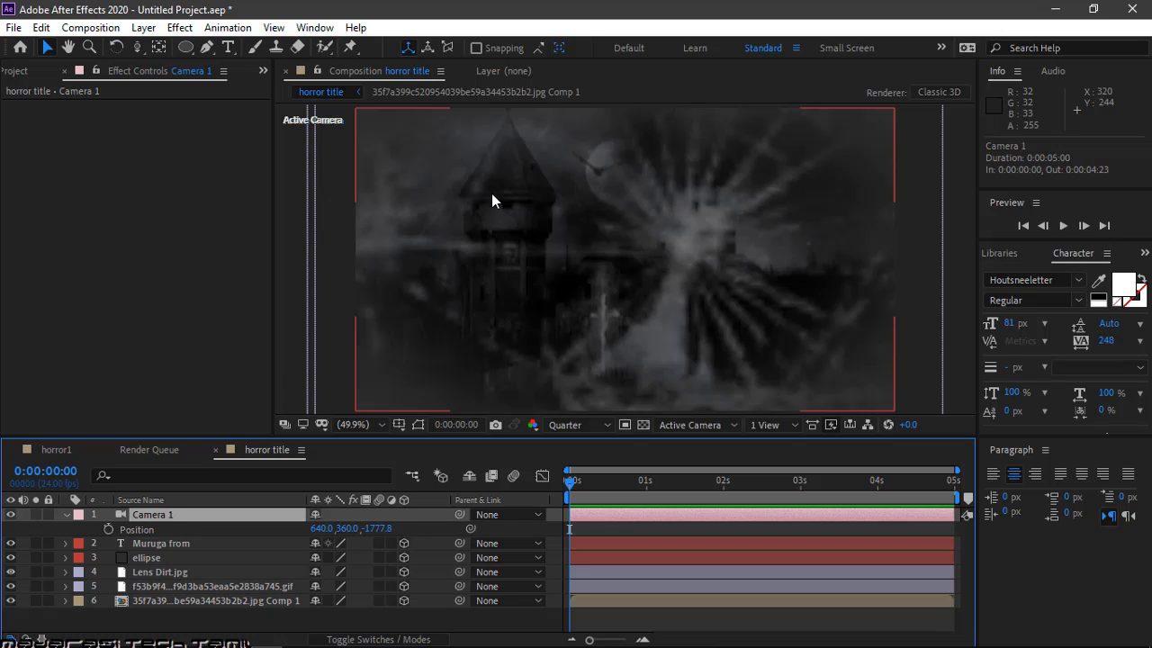
left_click(108, 529)
left_click_drag(569, 484, 959, 529)
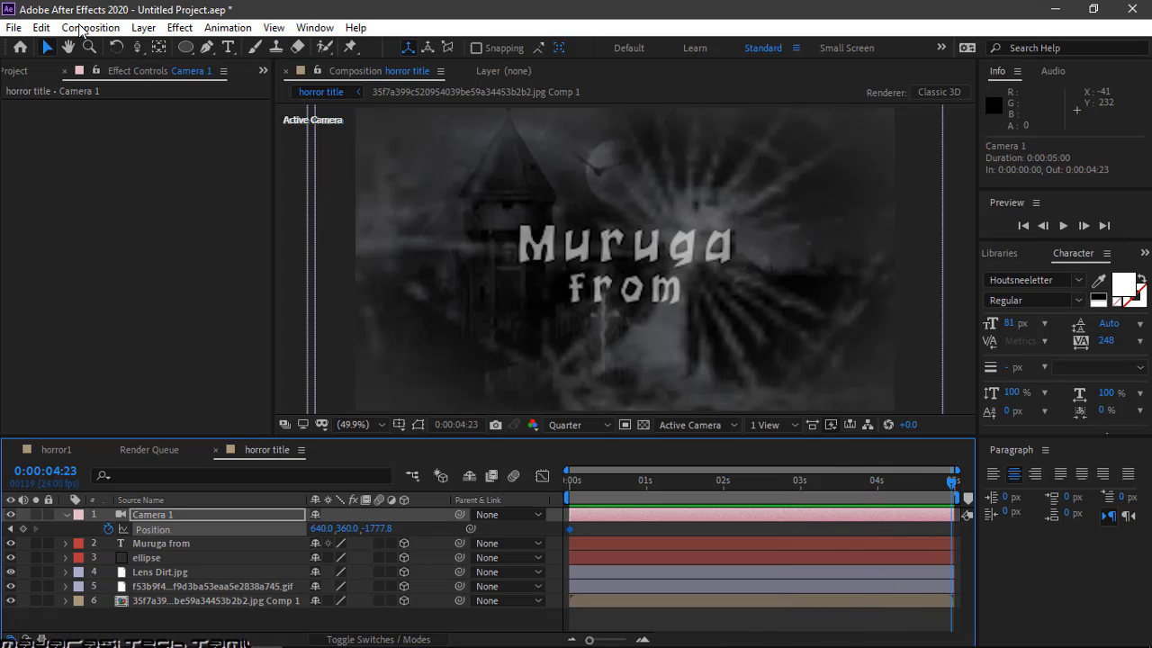
left_click(138, 47)
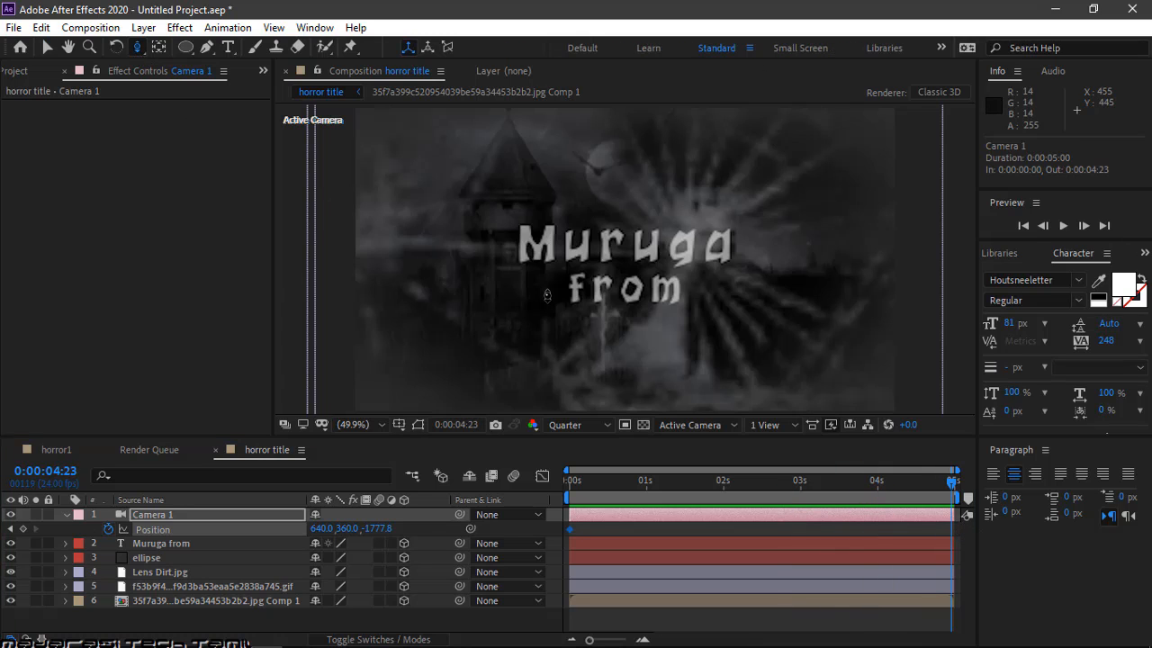
key("c")
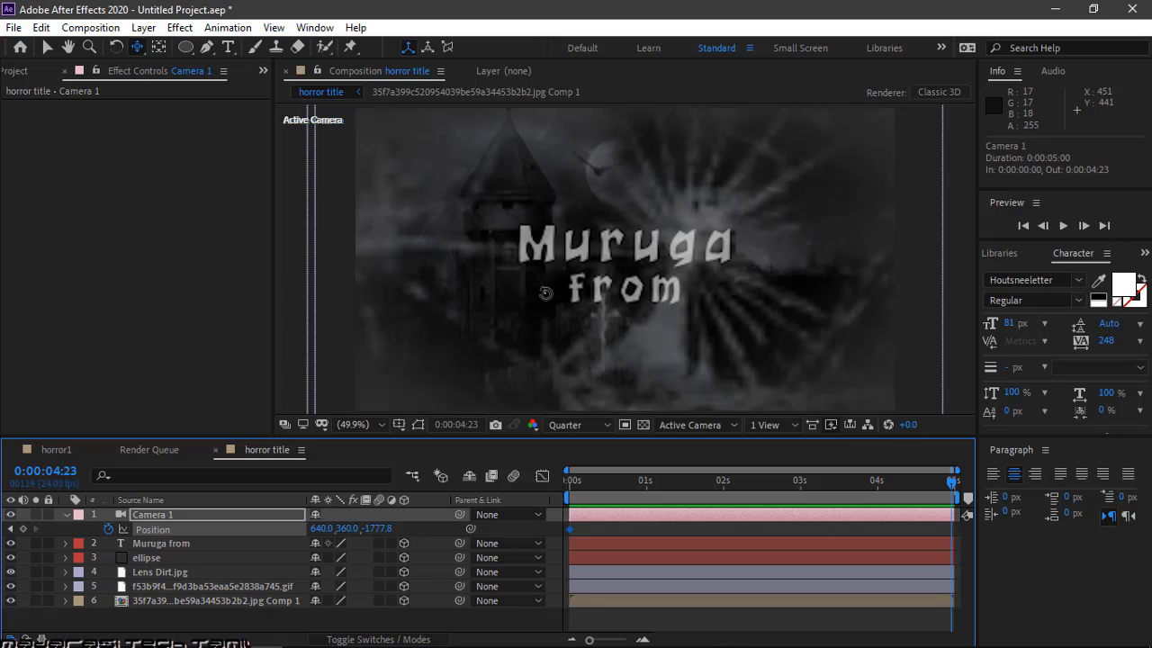
left_click_drag(545, 292, 641, 272)
key("ctrl+z")
key("ctrl+z")
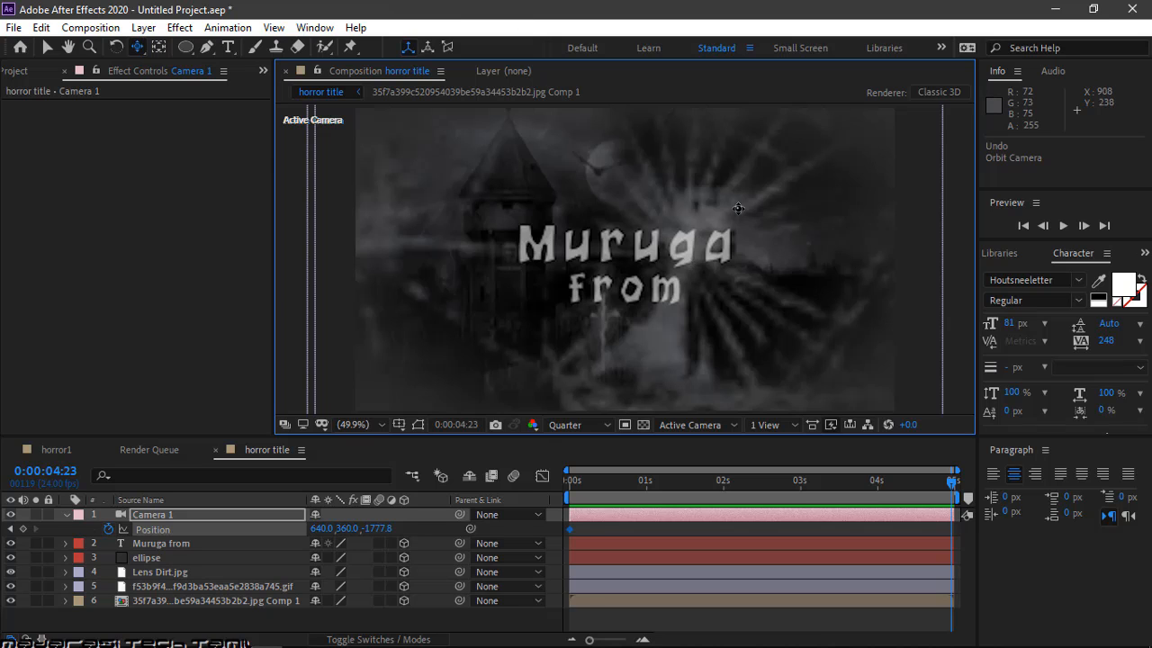
left_click_drag(739, 208, 738, 218)
key("ctrl+z")
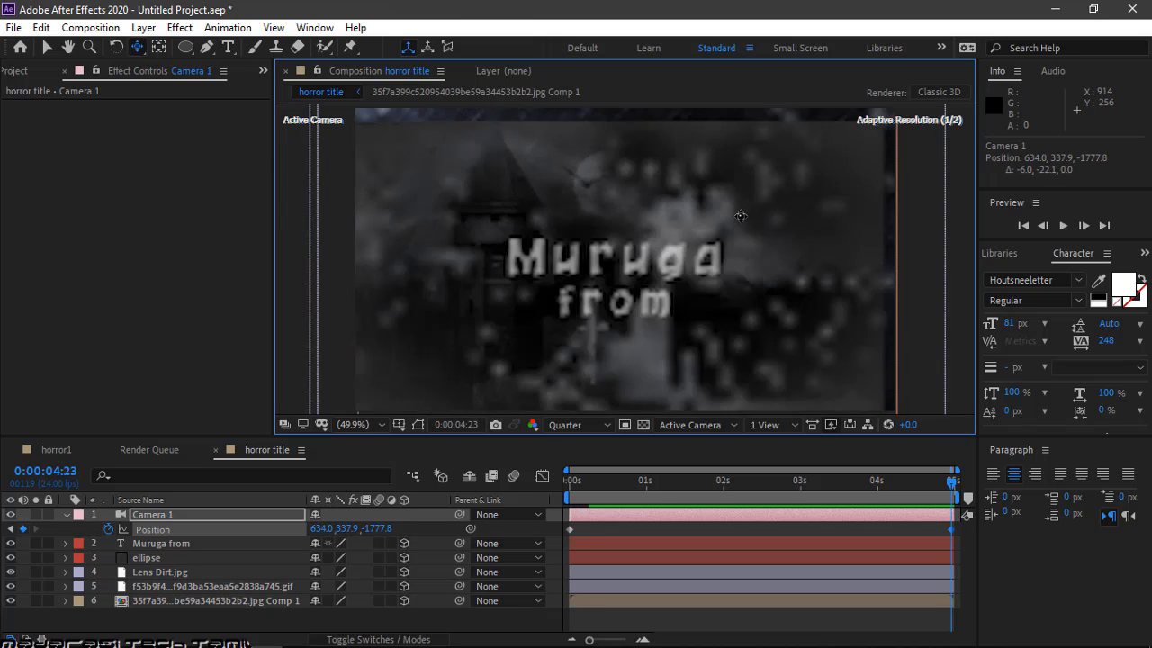
key("ctrl+z")
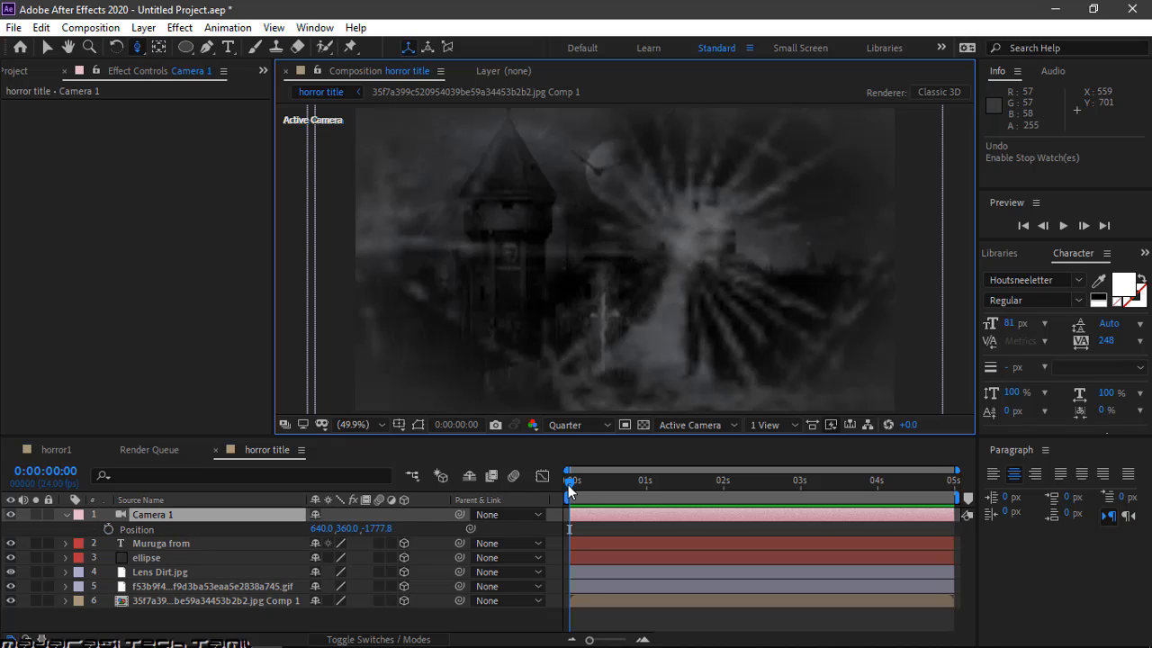
Keyframe Camera 1's Position at the start, and at 0:00:04:23 dolly the camera forward through the text to about Z -58
left_click(108, 529)
left_click_drag(921, 481, 953, 482)
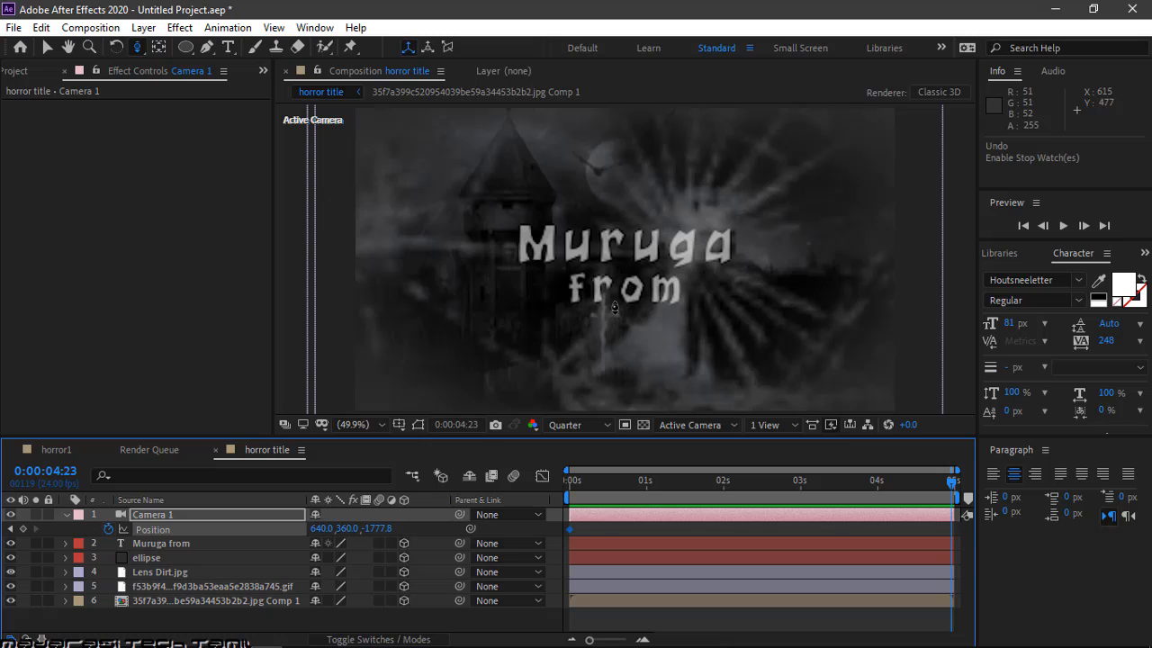
left_click_drag(615, 307, 581, 60)
left_click_drag(321, 314, 654, 312)
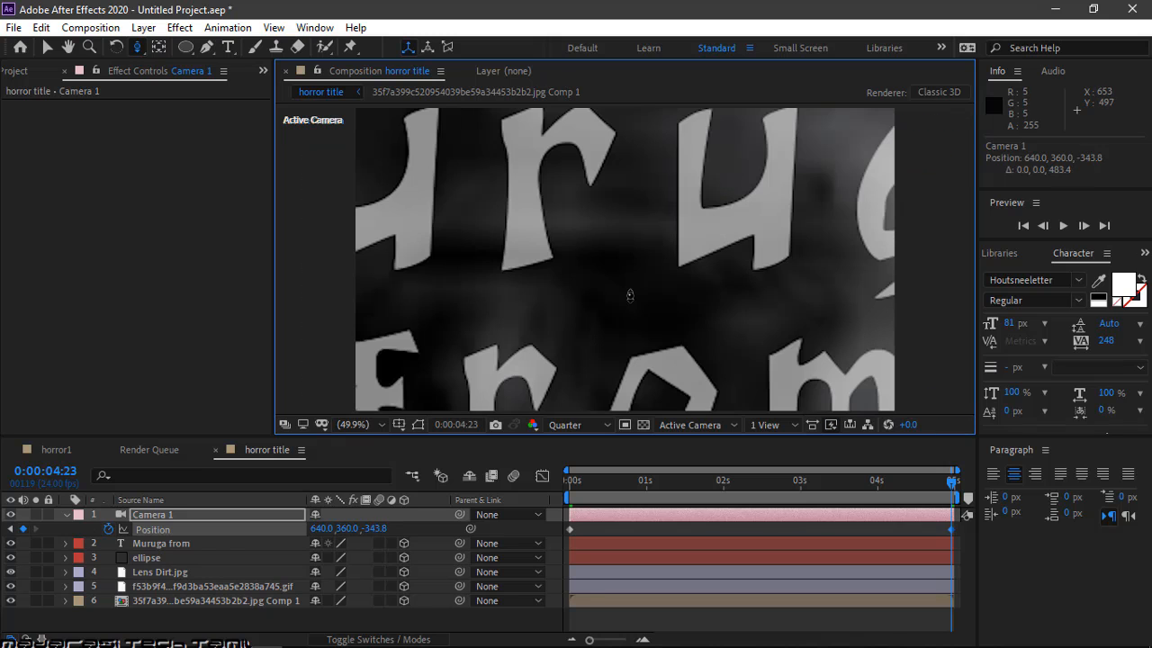
left_click_drag(323, 348, 547, 88)
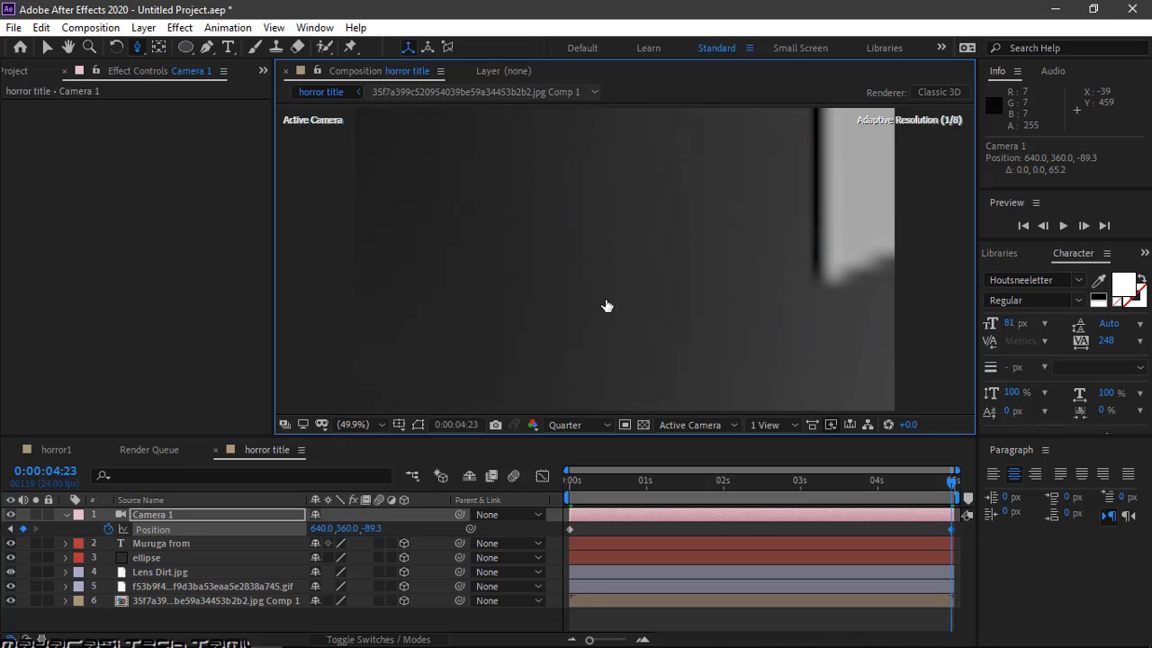
left_click_drag(604, 311, 550, 135)
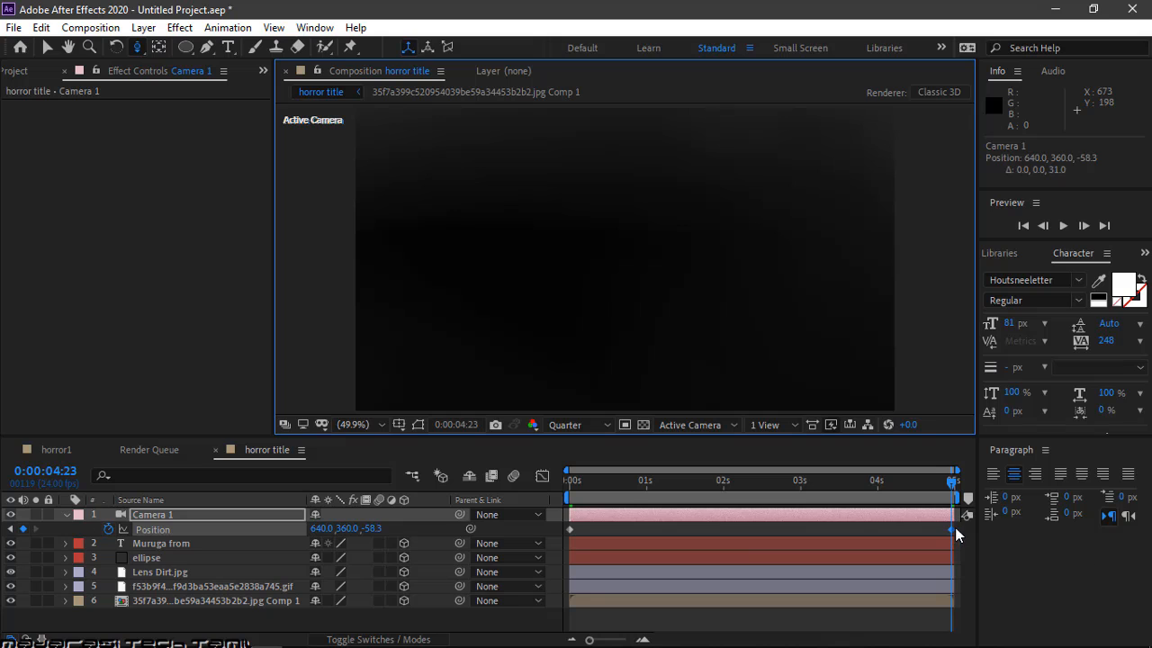
Apply Easy Ease to both of Camera 1's Position keyframes
left_click_drag(954, 527, 567, 534)
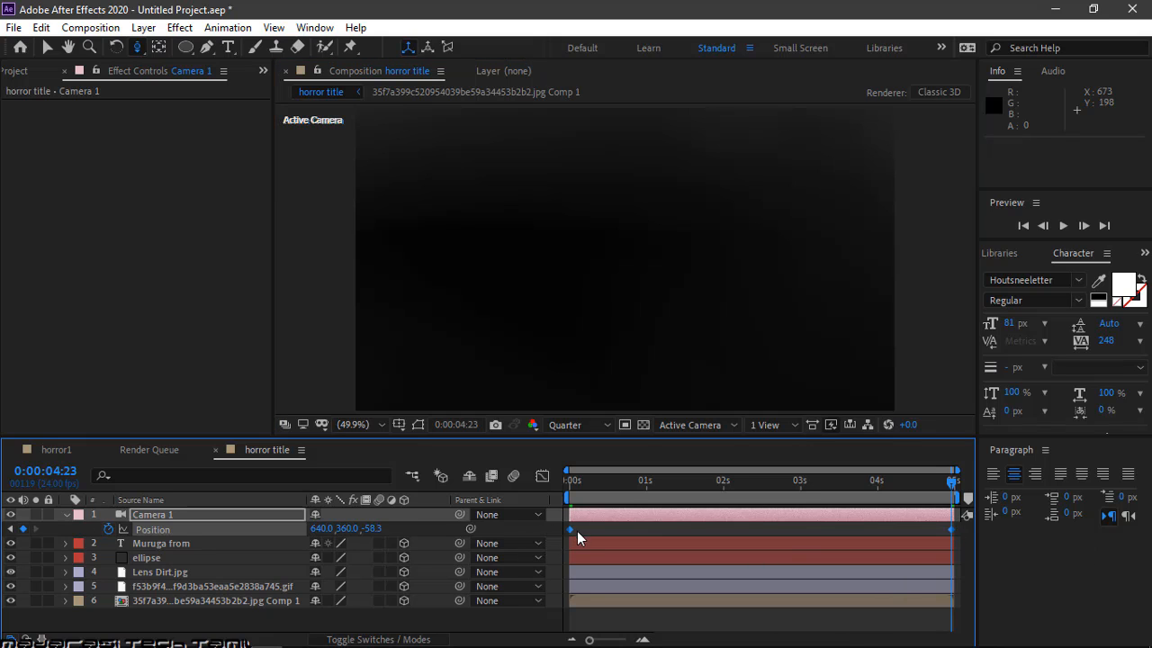
right_click(570, 531)
mouse_move(664, 518)
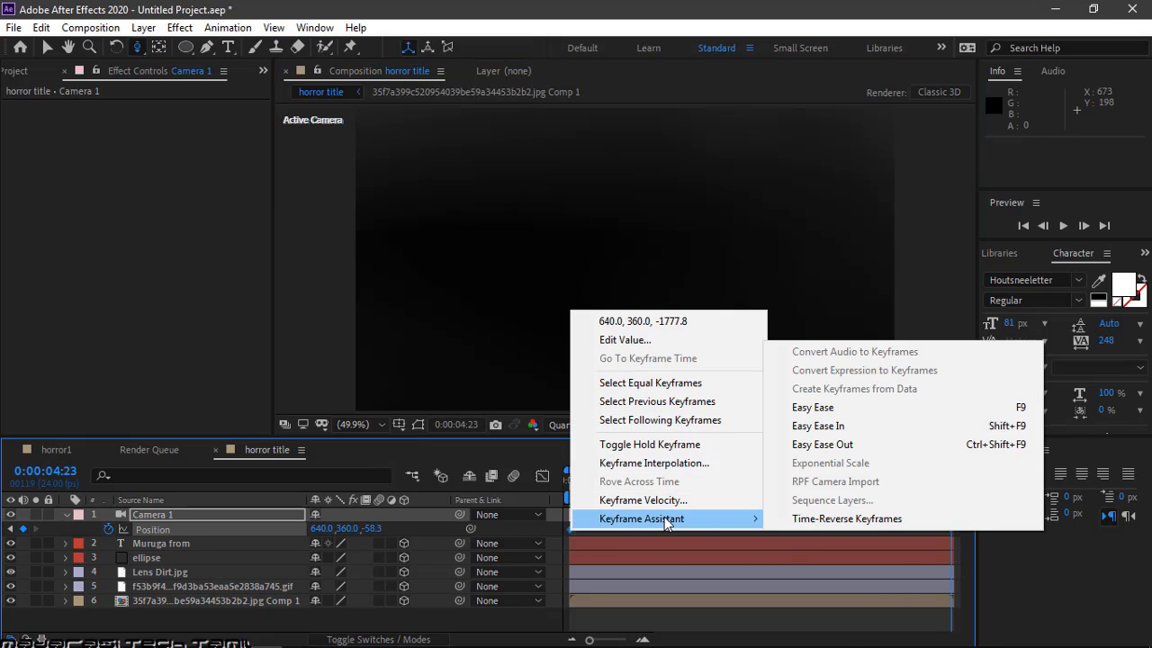
left_click(813, 408)
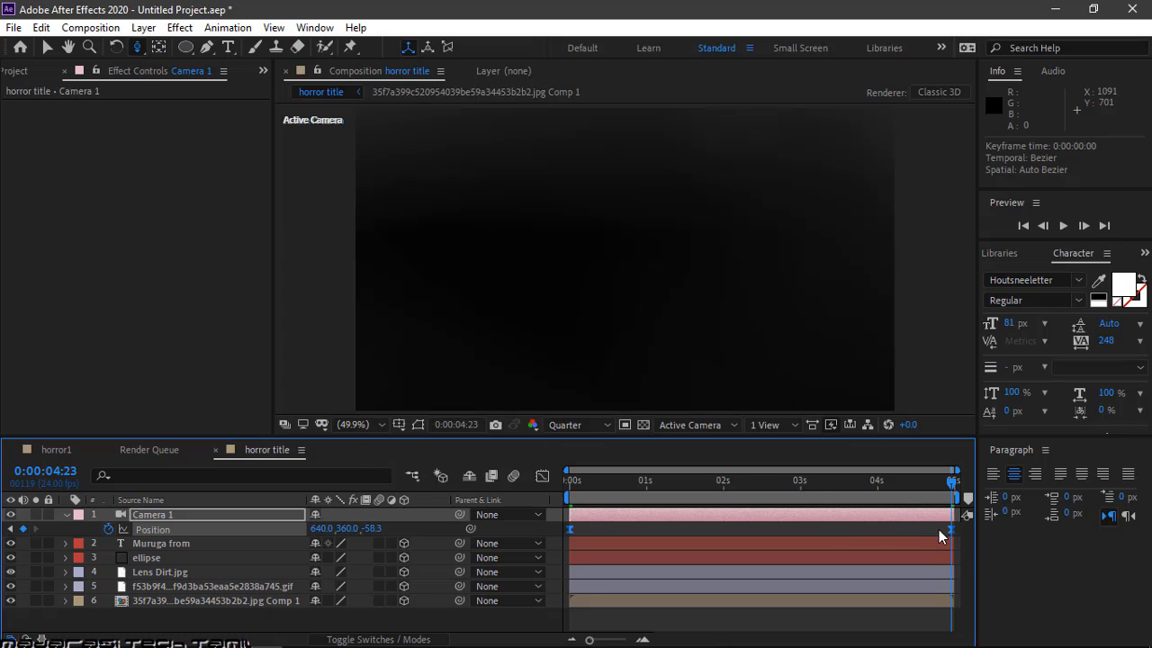
Reshape the camera's Position speed graph by extending the first keyframe's ease handle to about 2.5 seconds, and preview the push from the start
left_click(542, 475)
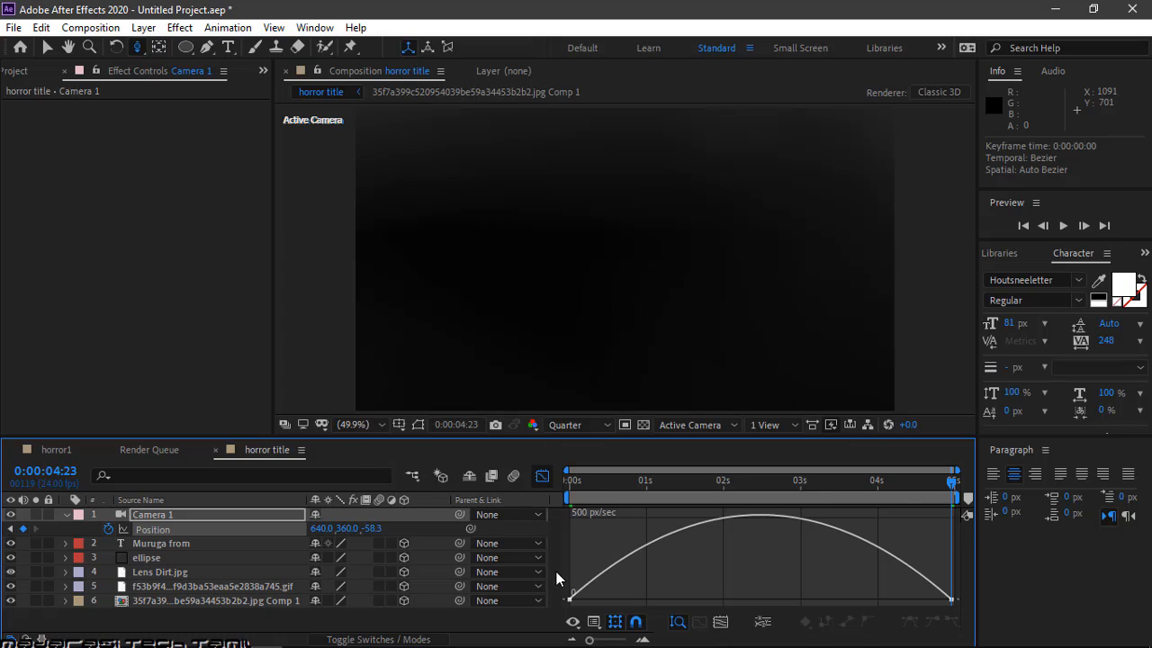
left_click_drag(962, 595, 537, 576)
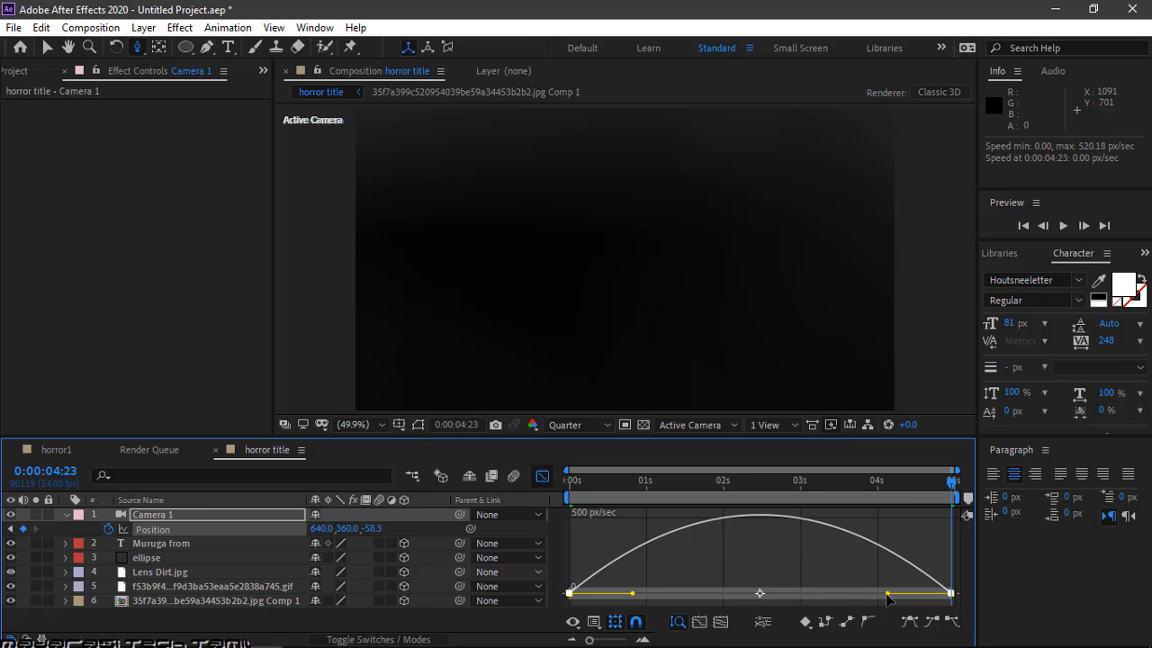
left_click_drag(634, 592, 763, 567)
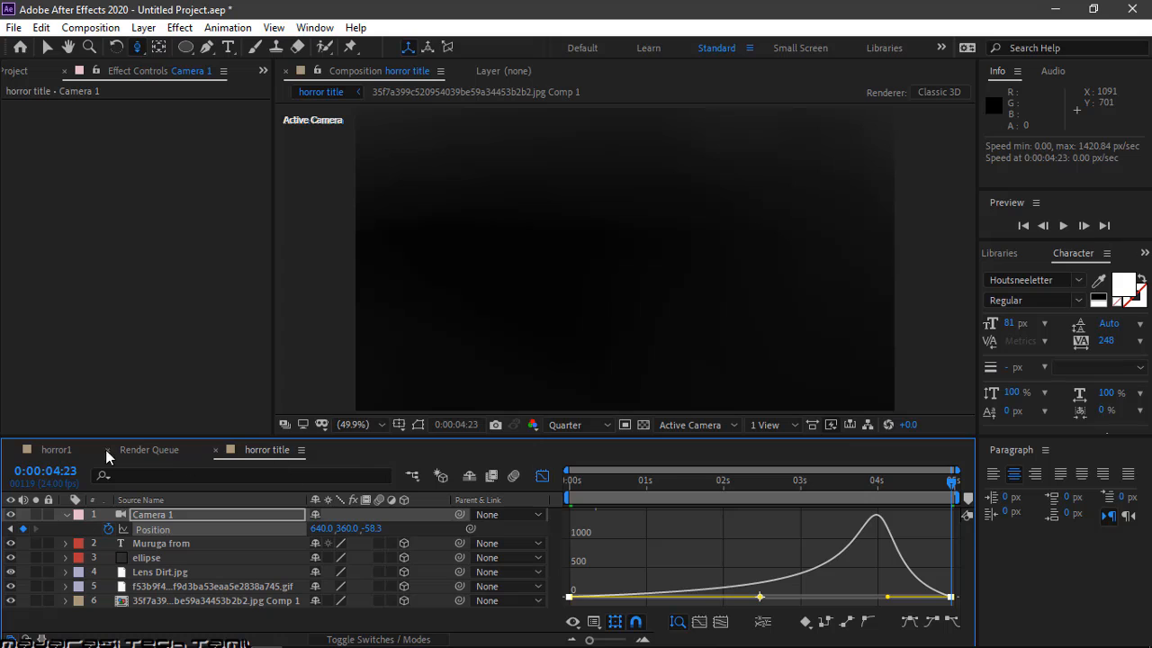
left_click(542, 475)
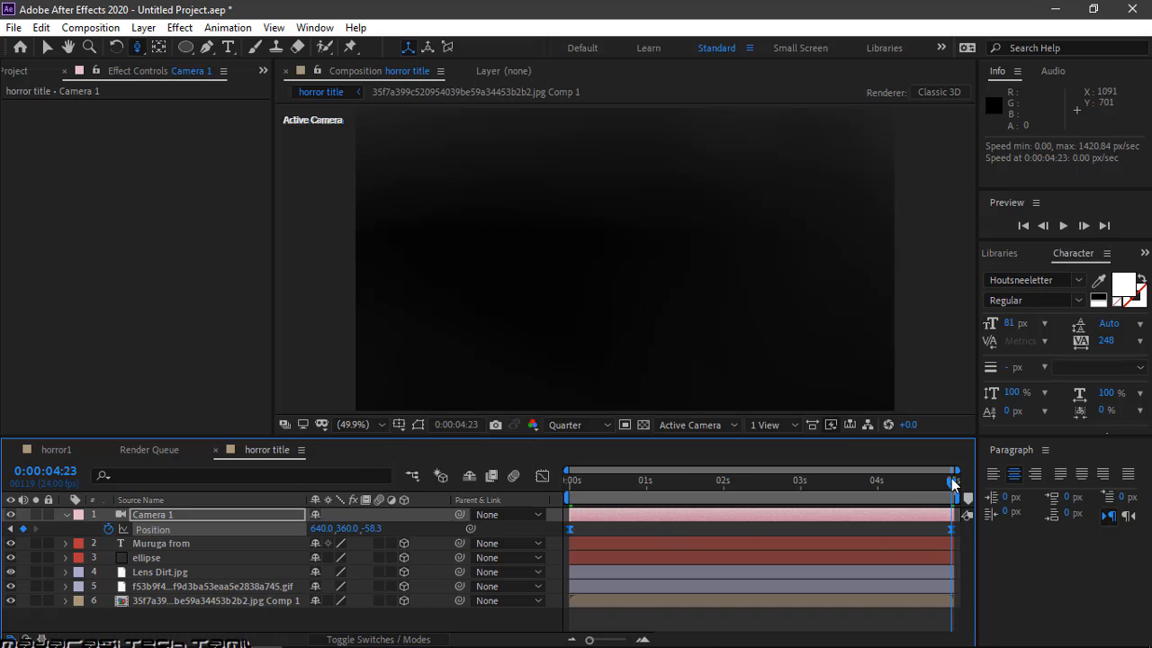
left_click_drag(951, 478, 528, 492)
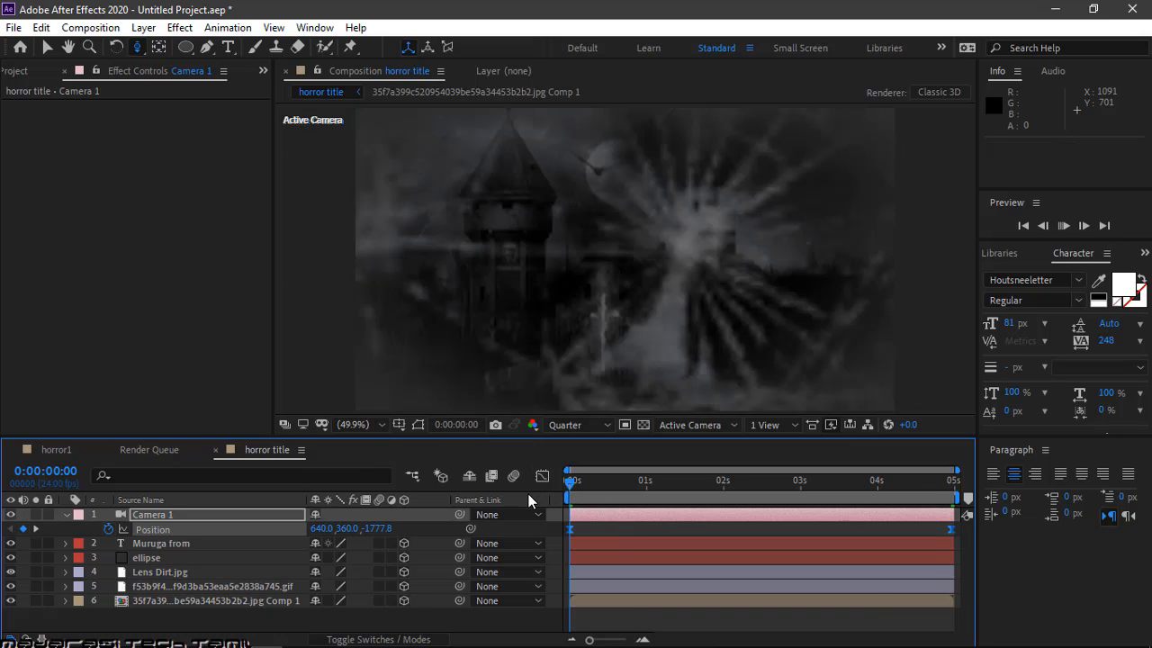
key("space")
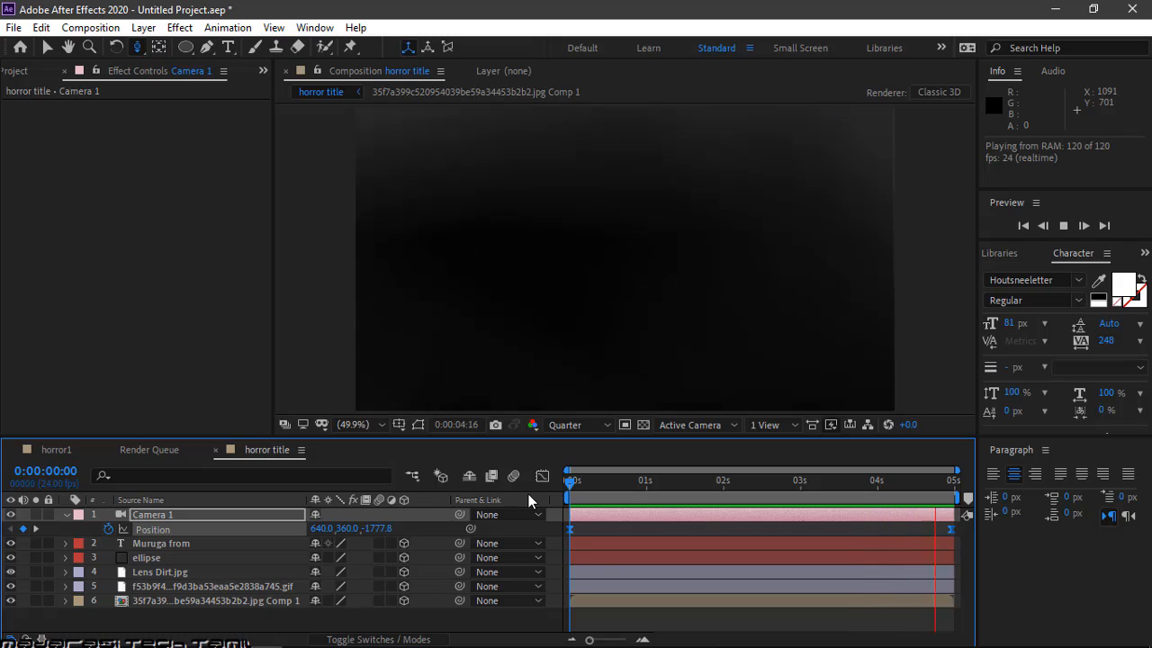
left_click(611, 480)
left_click_drag(611, 480, 565, 504)
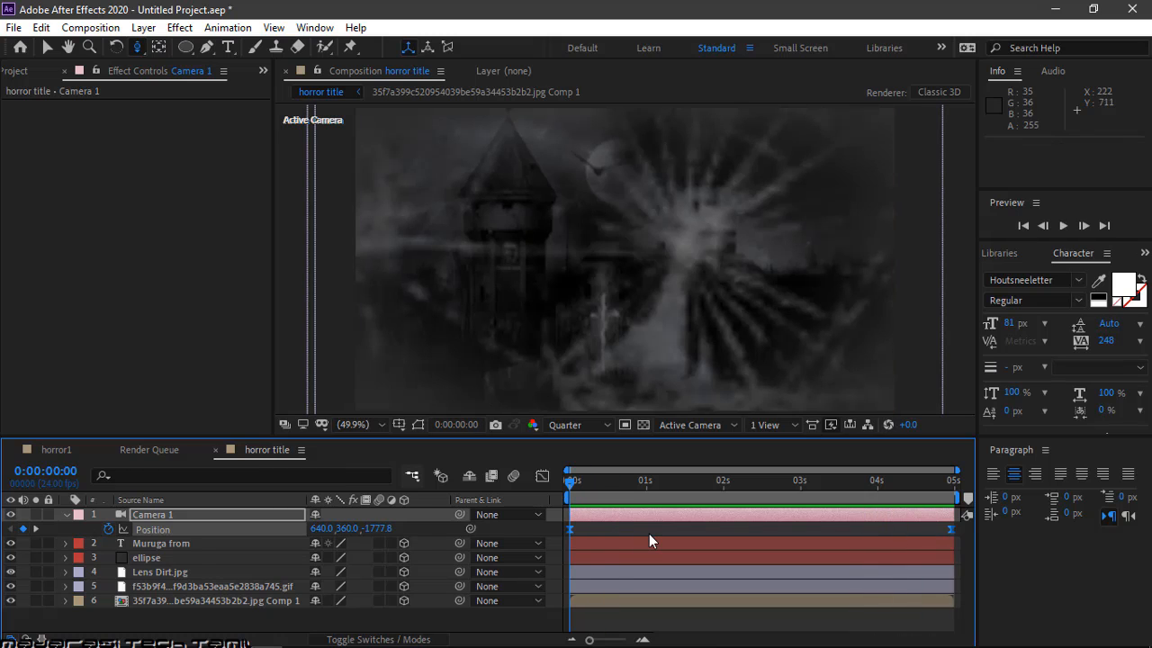
Create a five-second 1280 x 720 composition at 24 fps and add a duplicate of the horror title composition to it
key("ctrl+k")
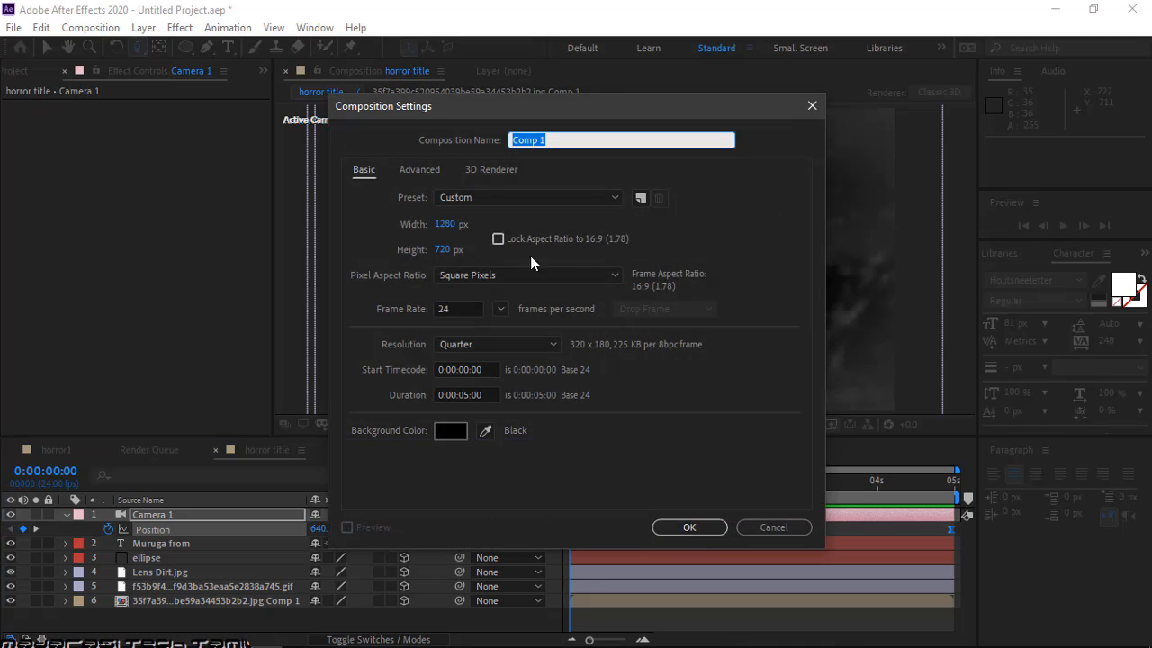
left_click(704, 528)
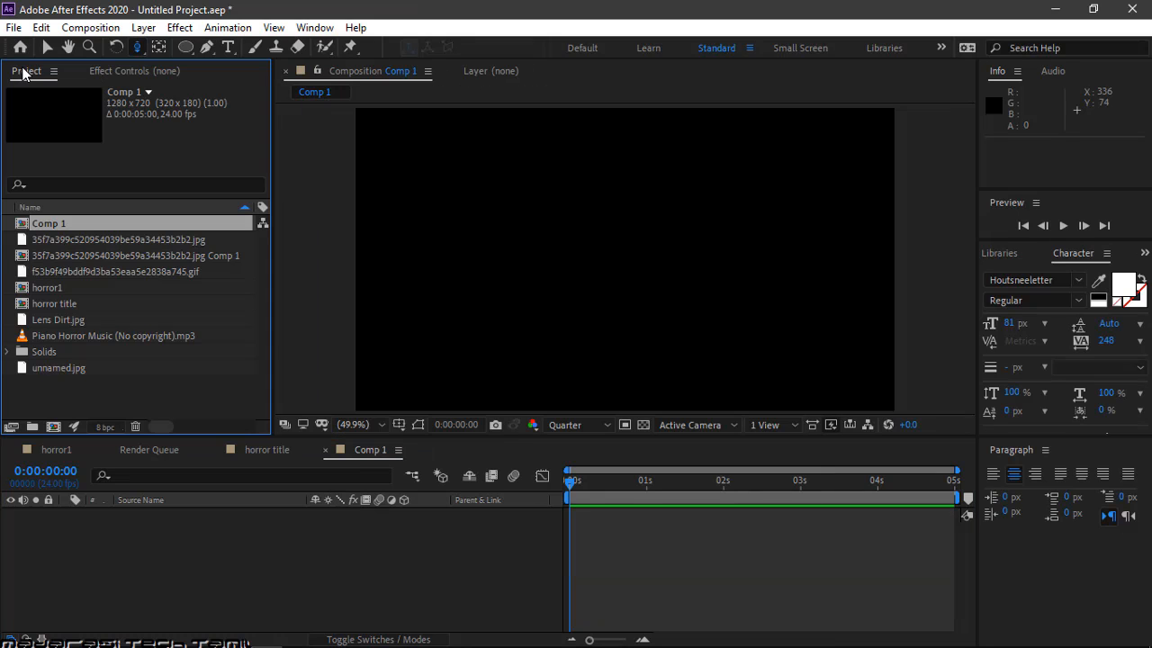
left_click(44, 303)
key("ctrl+d")
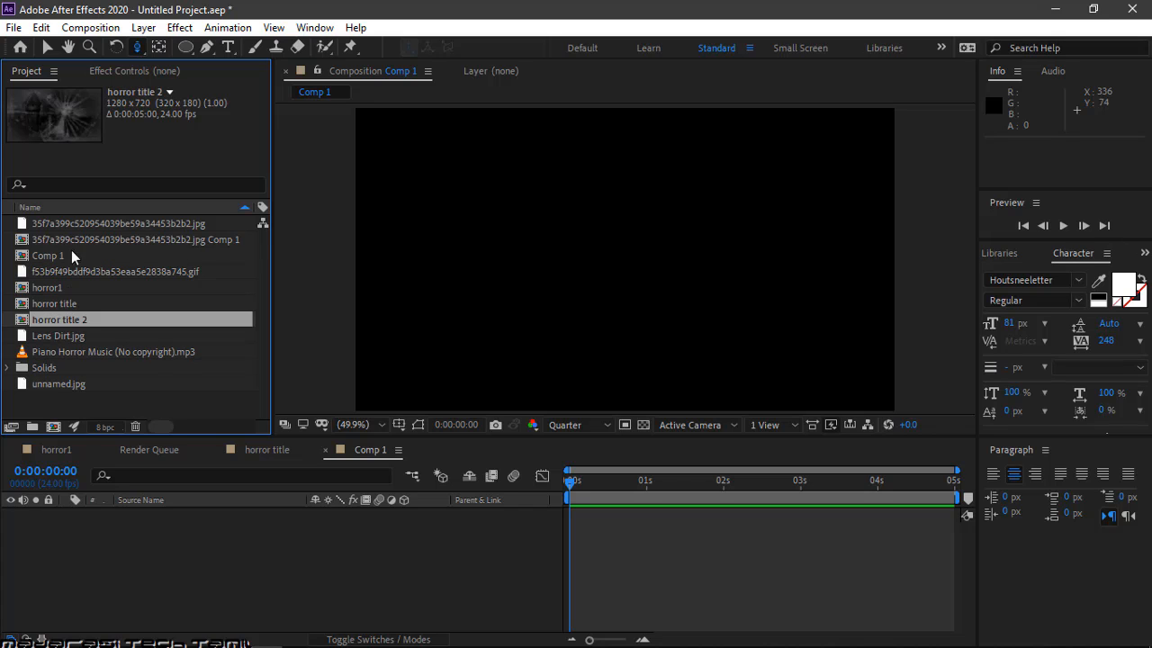
left_click_drag(41, 311, 166, 556)
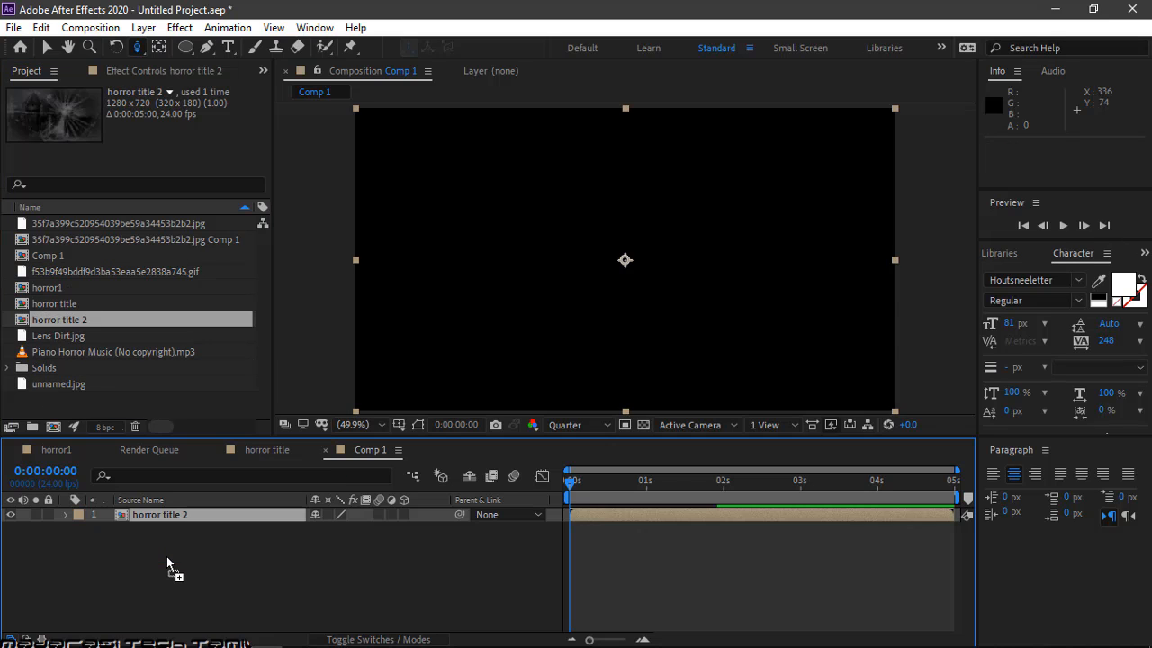
Duplicate the castle background precomp 35f7a399c520954039be59a34453b2b2.jpg Comp 1 and replace the background layer in horror title 2 with the copy
left_click(49, 241)
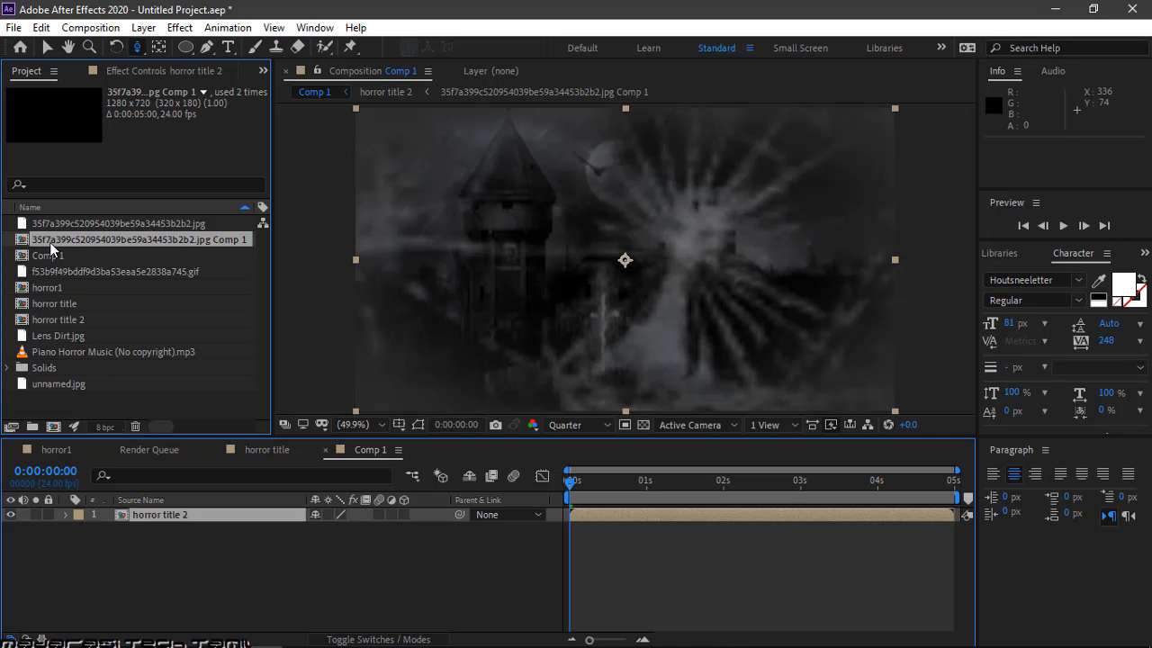
key("ctrl+d")
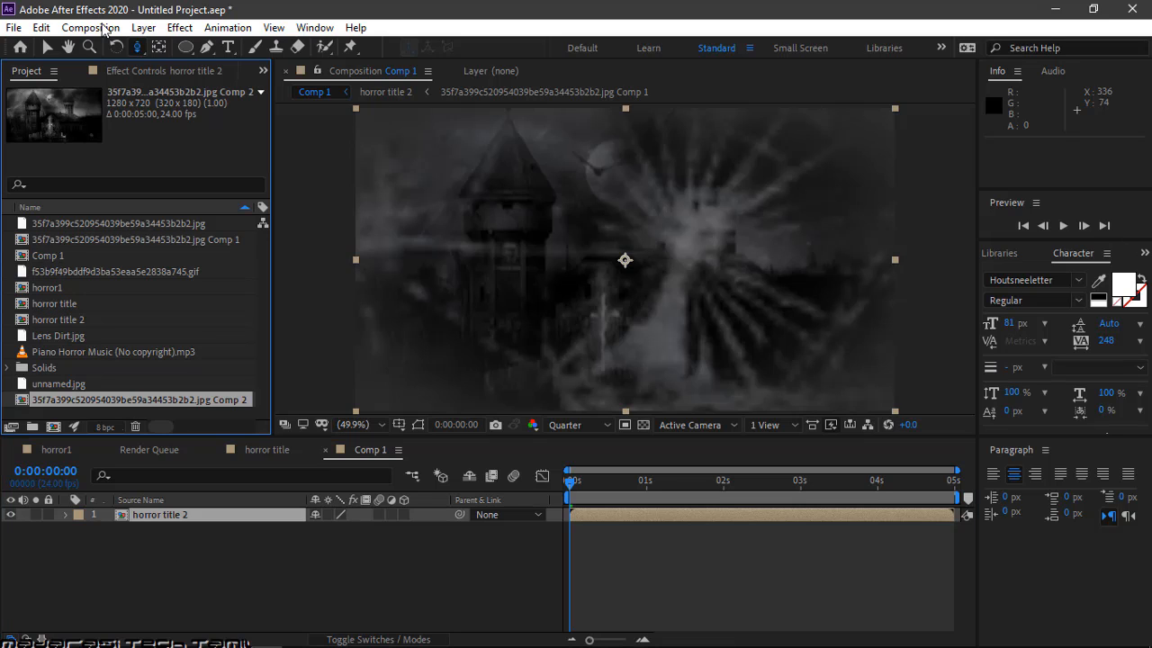
left_click(156, 517)
double_click(156, 517)
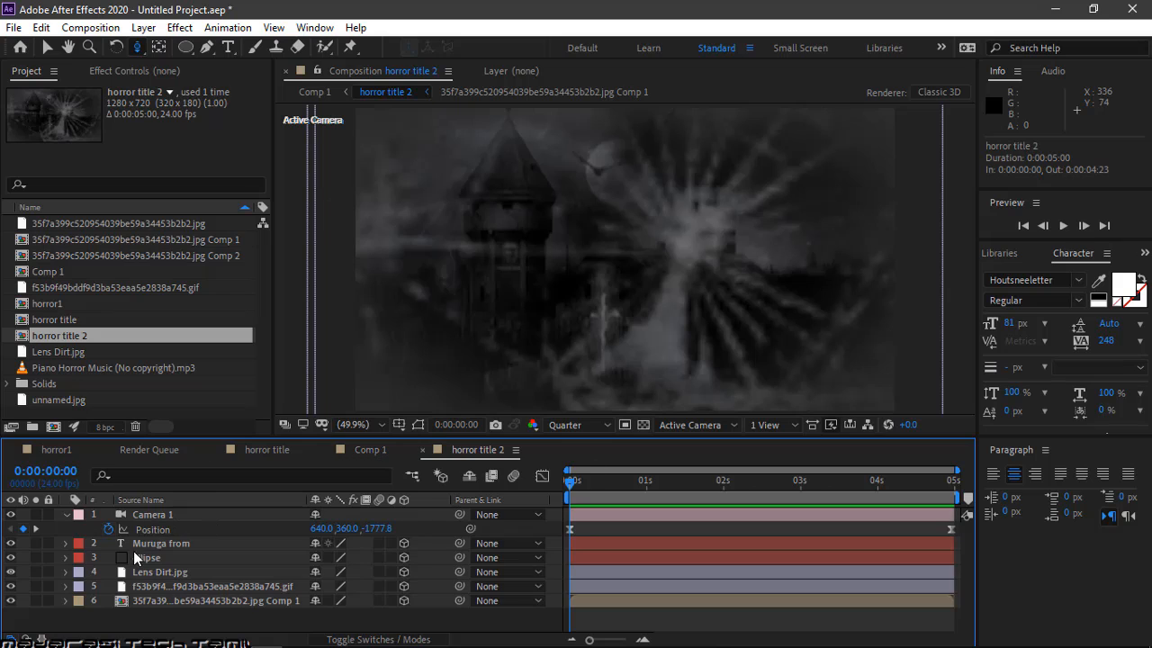
left_click(156, 601)
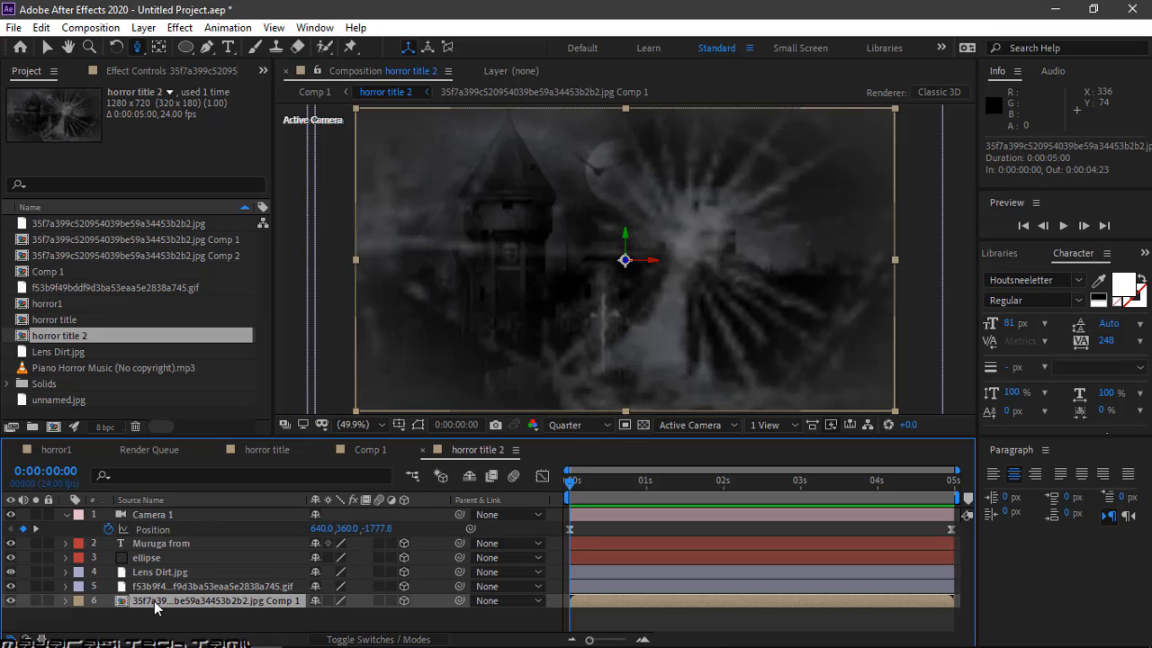
key("Delete")
left_click_drag(72, 256, 195, 603)
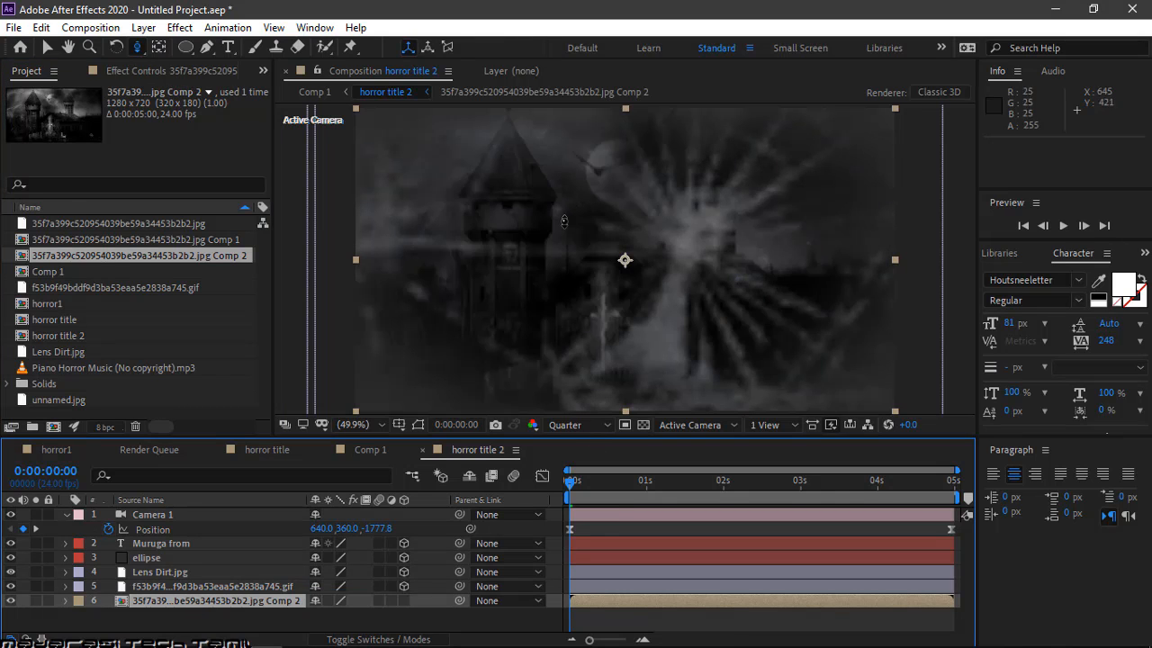
Open the duplicated background precomp inside horror title 2 and delete its castle image layer
double_click(152, 601)
left_click(223, 516)
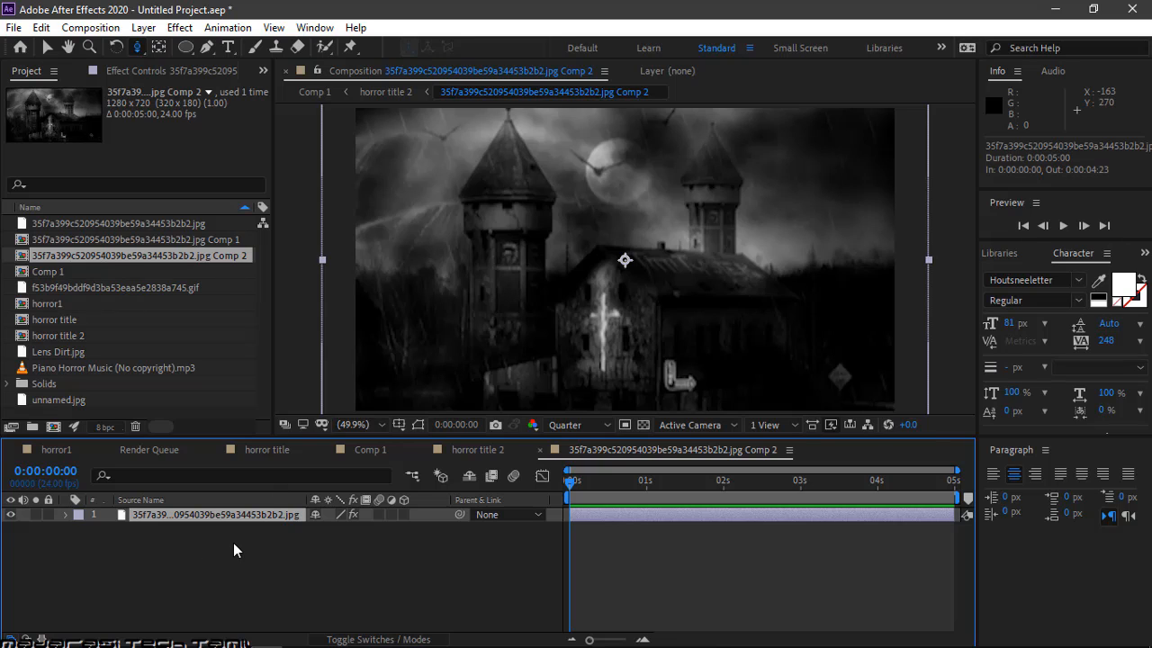
key("Delete")
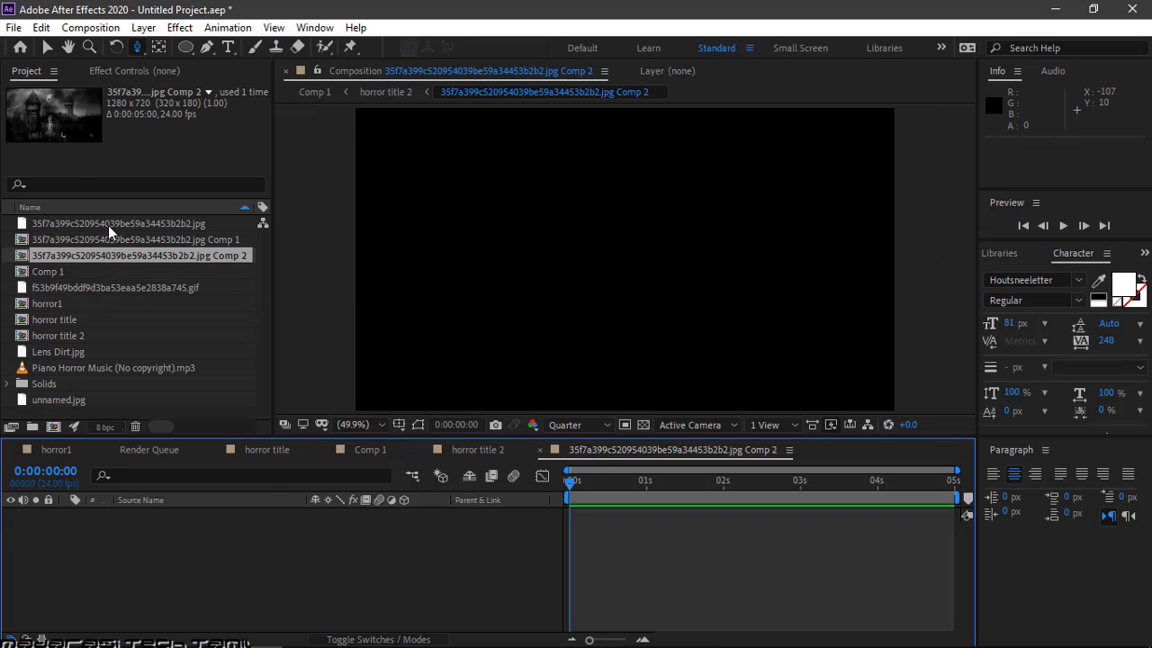
Place unnamed.jpg, the moonlit house image, in the emptied background precomp and scale it to 257%
left_click(99, 238)
left_click(97, 227)
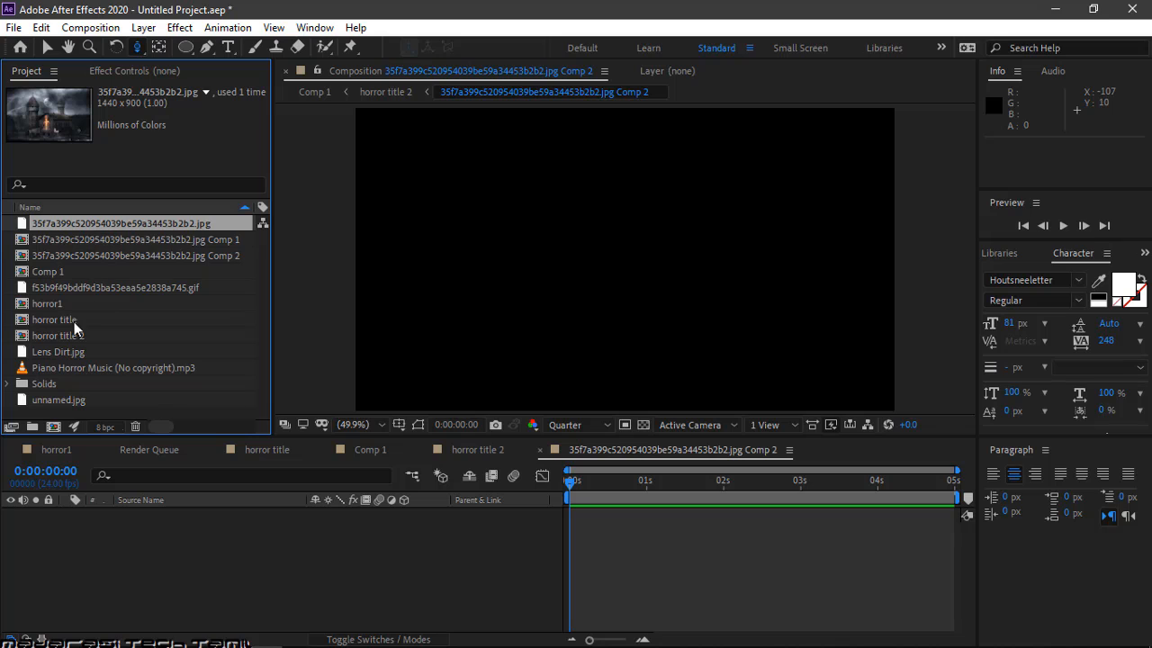
left_click(72, 287)
left_click(75, 257)
left_click(75, 241)
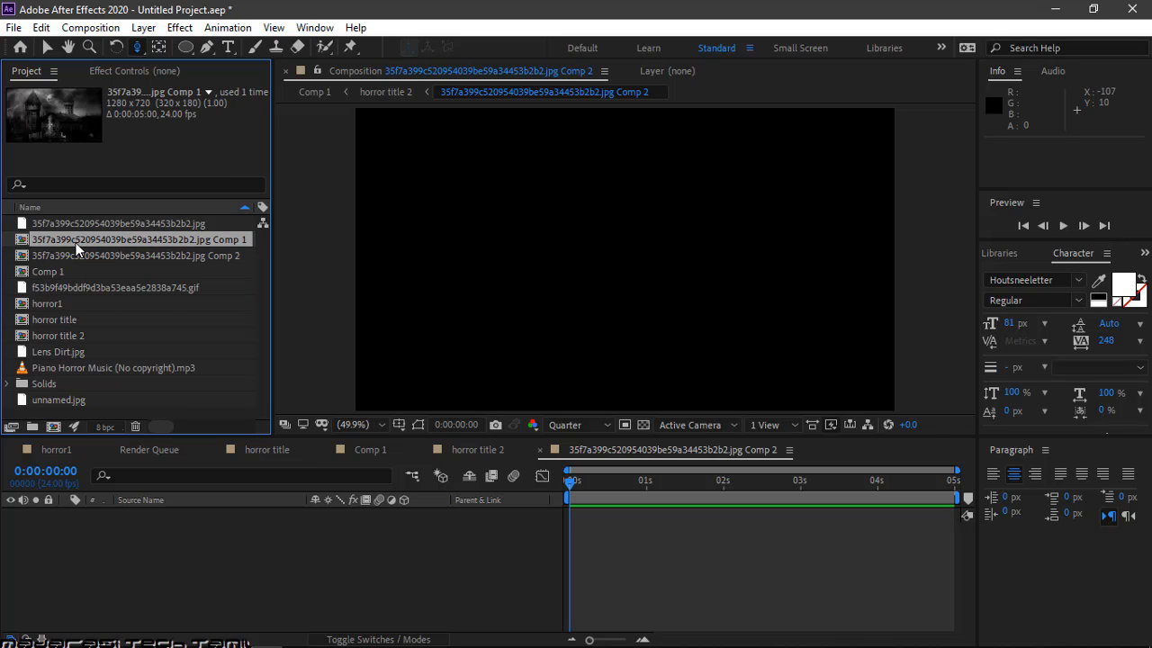
left_click(48, 350)
left_click(48, 399)
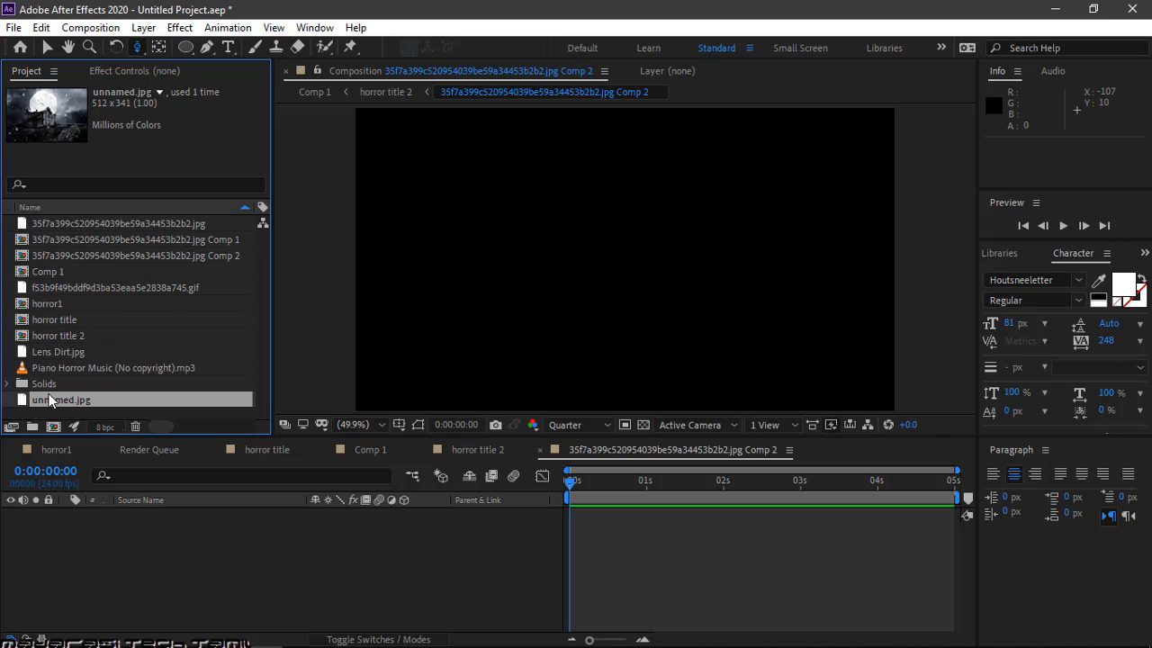
left_click_drag(47, 399, 171, 577)
key("s")
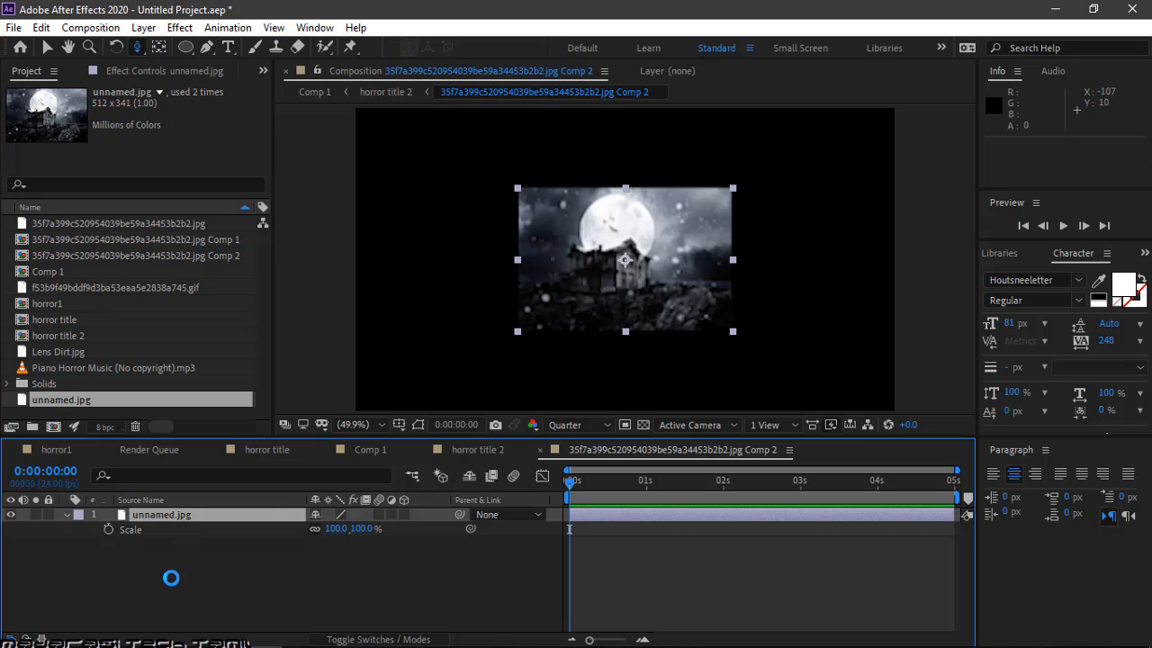
left_click_drag(359, 529, 569, 529)
left_click_drag(462, 515, 498, 525)
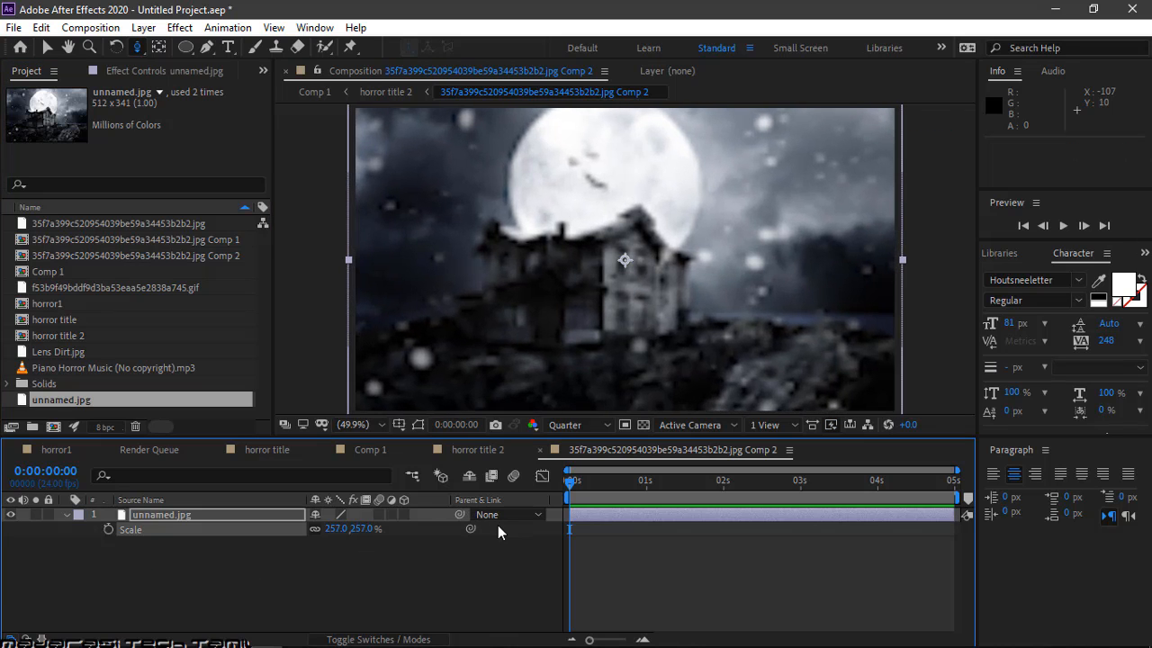
Return to horror title 2 and preview the title over the new background from the start
left_click(477, 445)
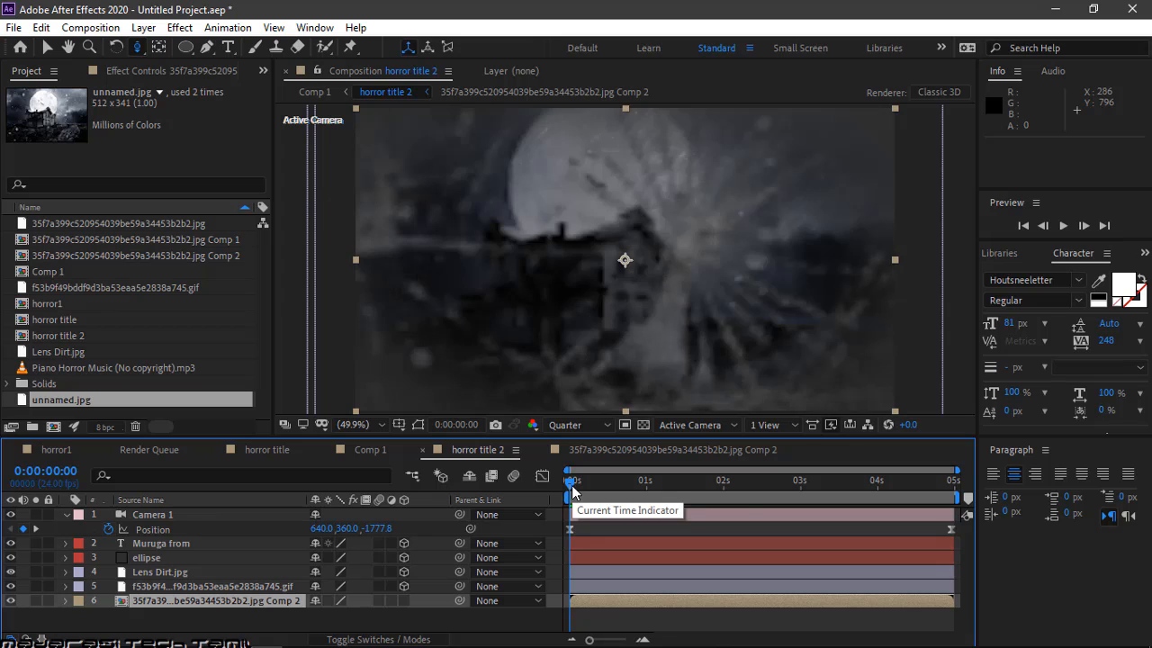
left_click_drag(571, 485, 543, 476)
key("space")
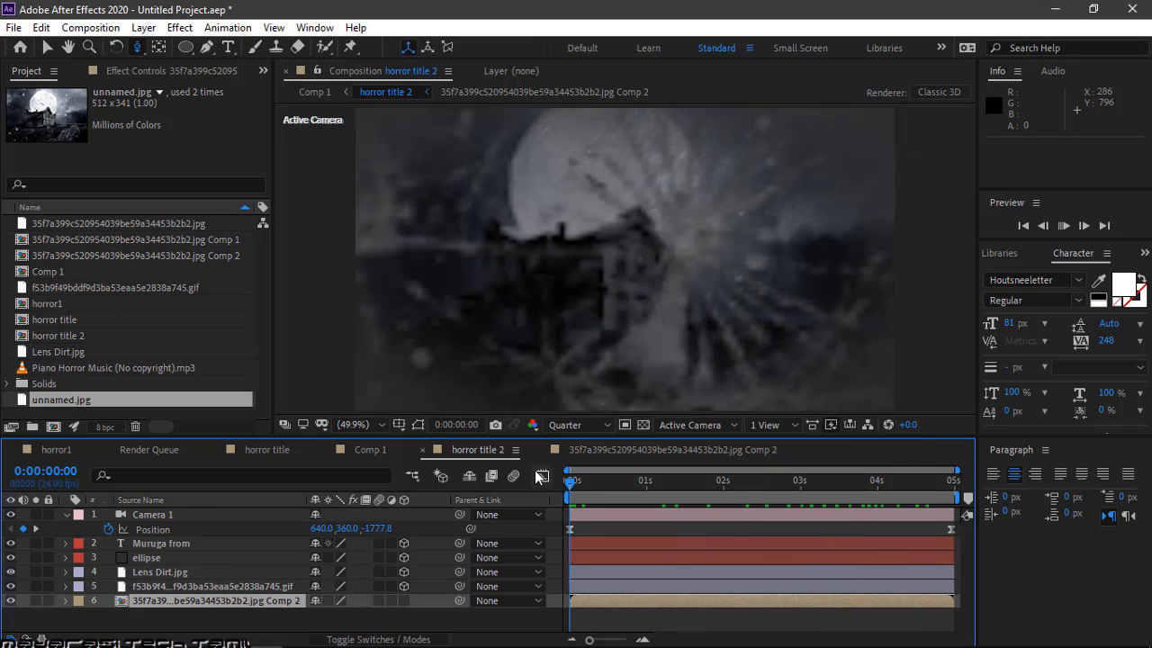
key("space")
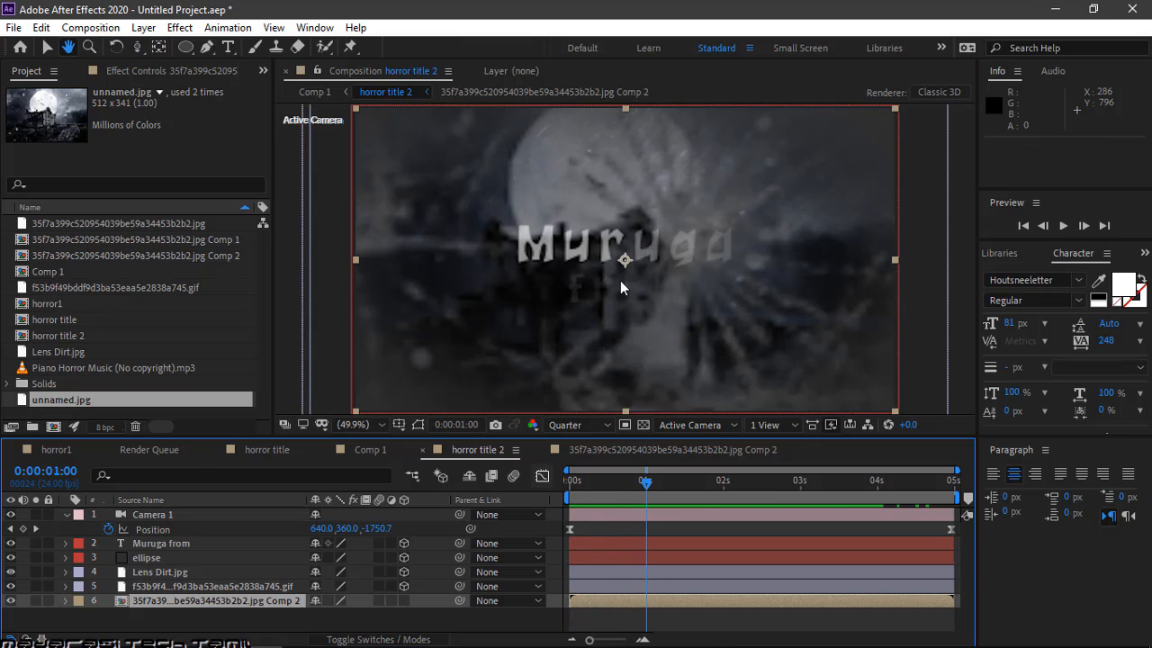
Apply the Tint effect to the unnamed.jpg layer inside the duplicated background precomp
left_click(629, 449)
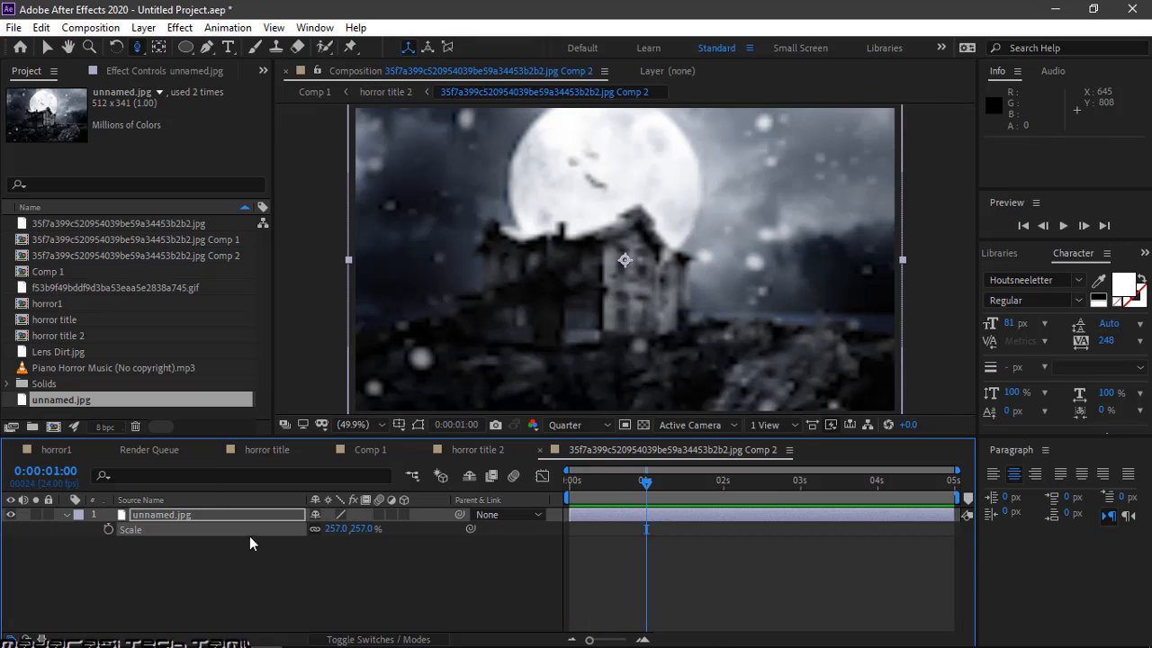
left_click(66, 513)
key("ctrl+space")
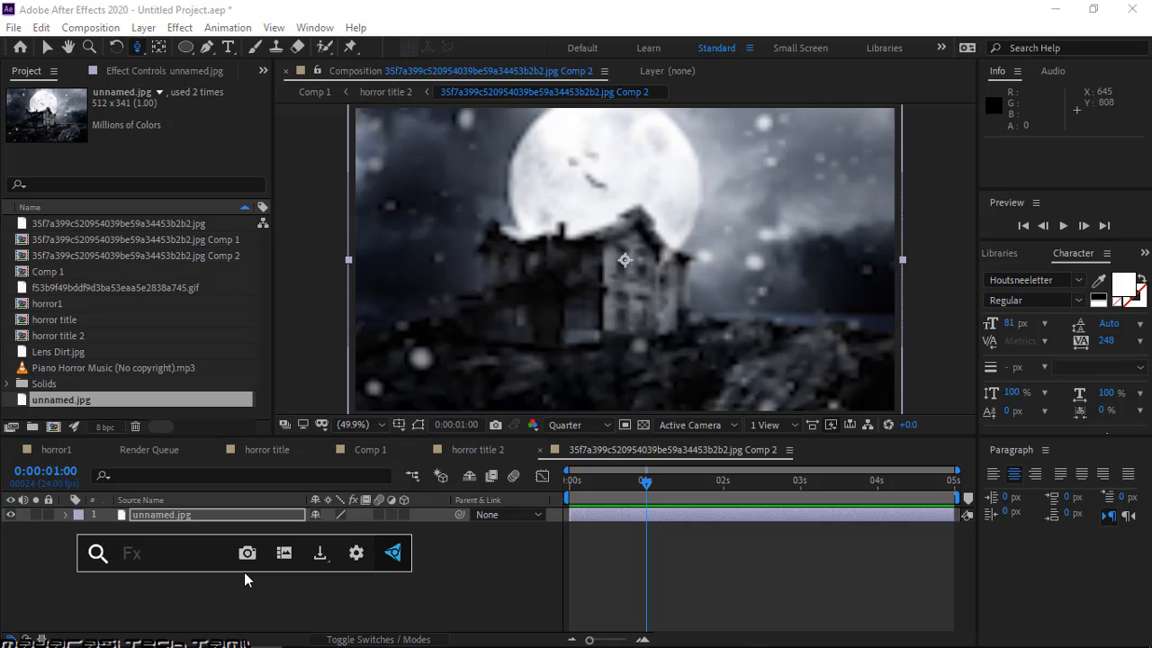
type("tin")
key("Return")
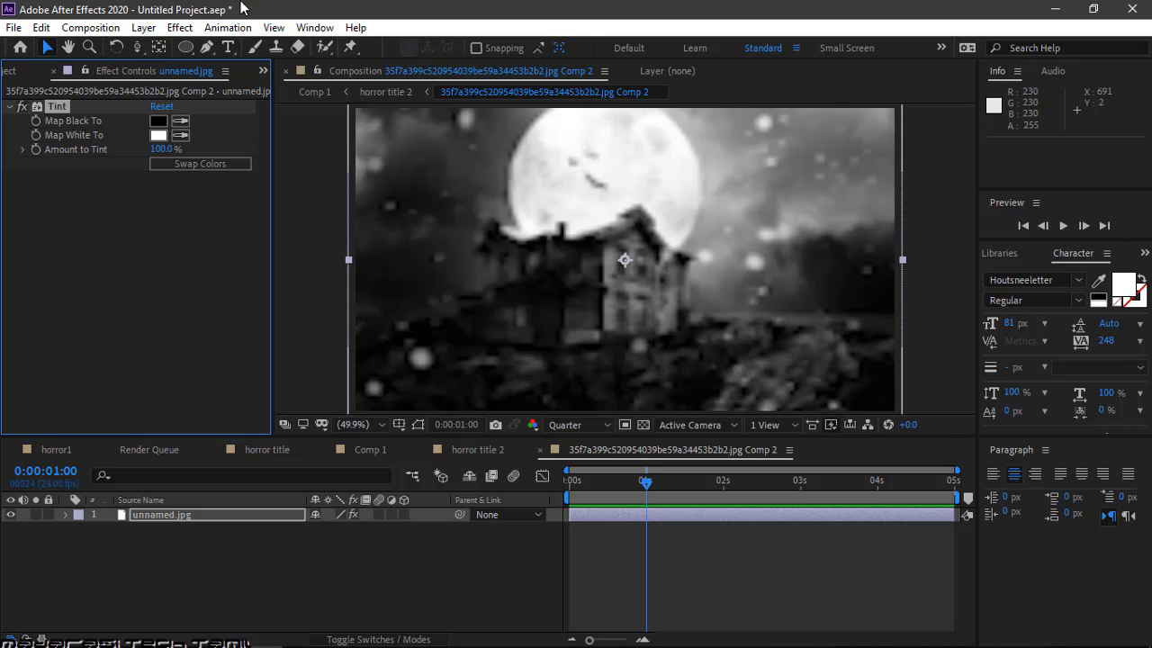
Add a Levels effect to unnamed.jpg and set Input Black to 15 and Output White to 164
key("ctrl+space")
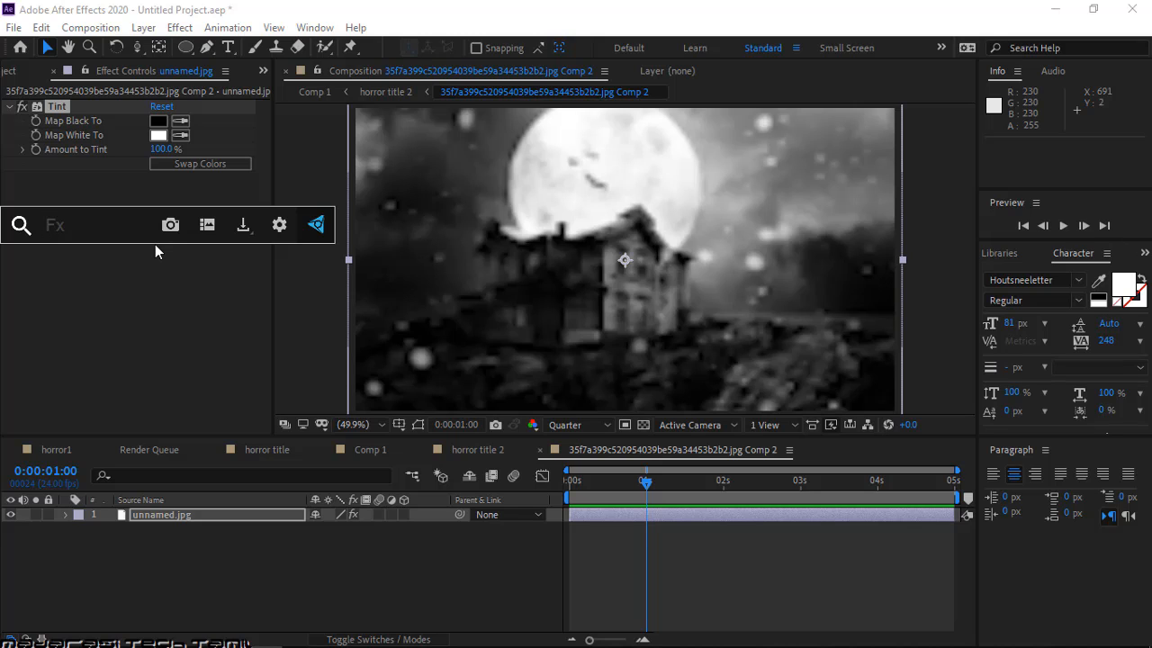
type("levels")
key("Return")
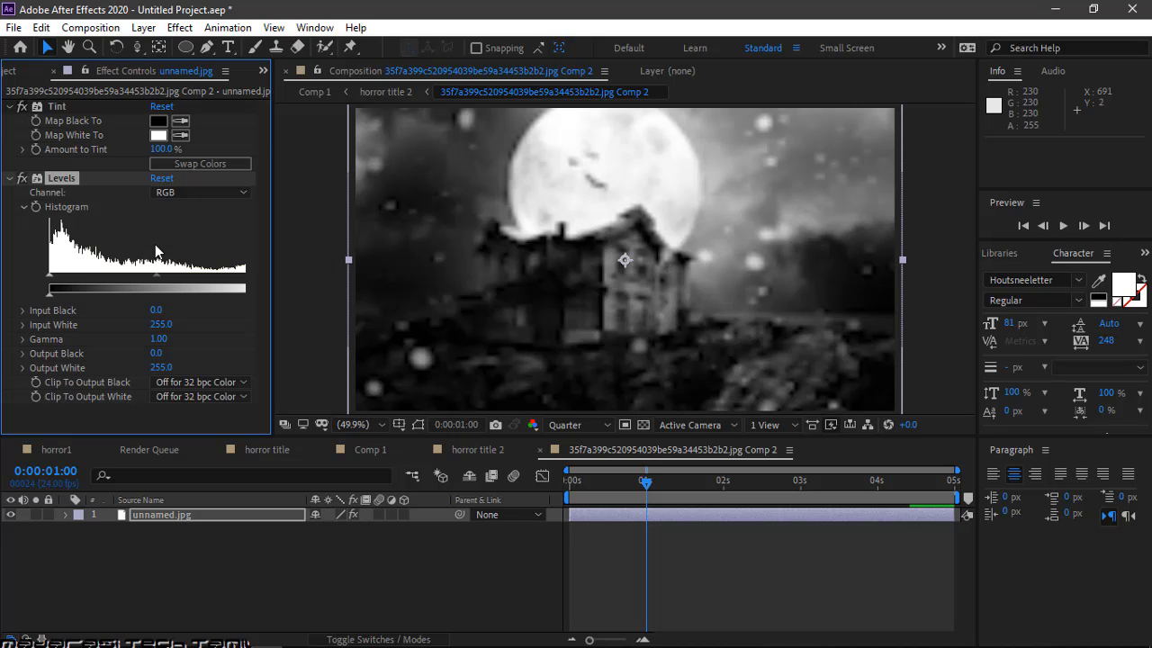
left_click_drag(50, 279, 61, 279)
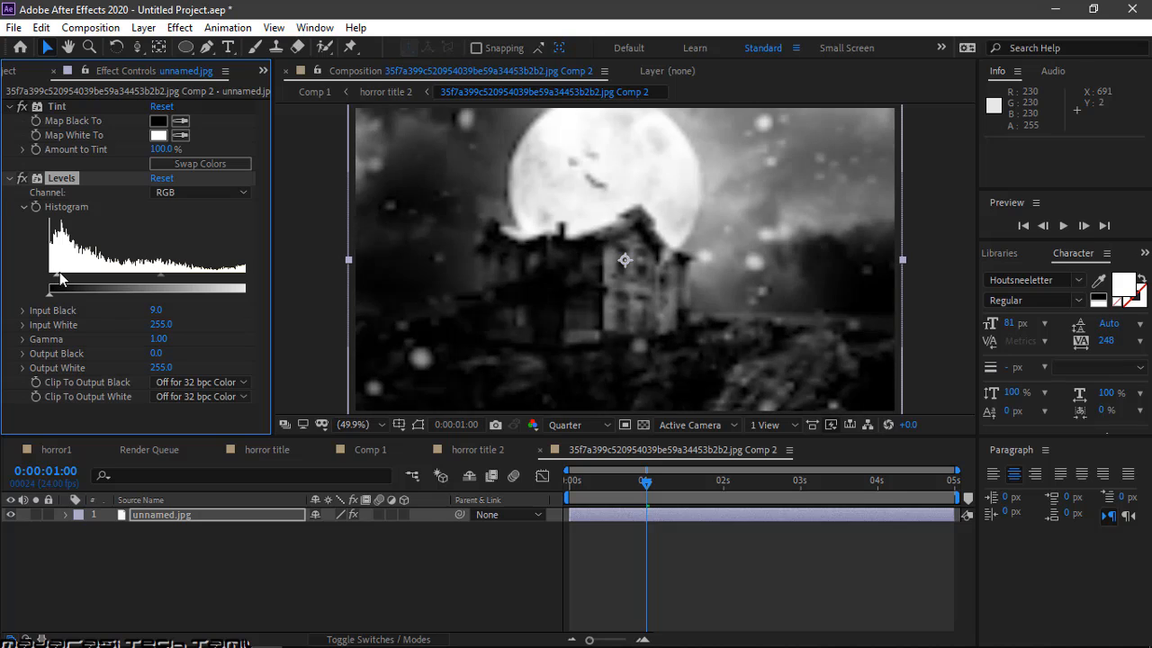
left_click_drag(187, 291, 186, 293)
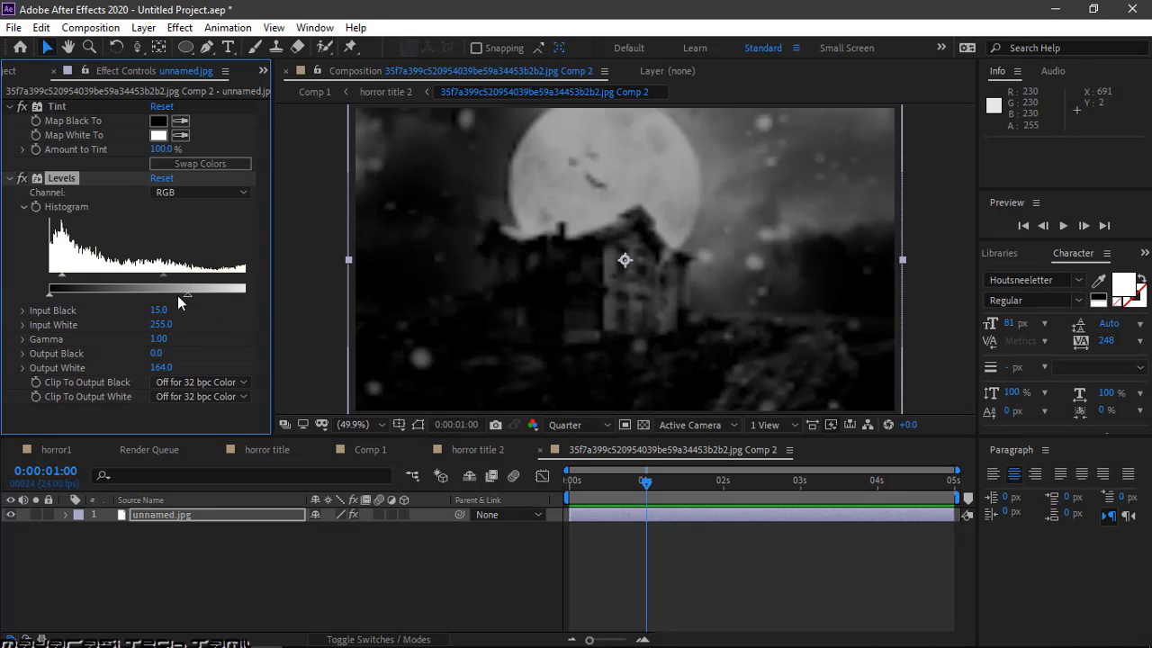
In horror title 2, retype the title text as Madaarasi, remove its first a, and move to a frame showing the text
left_click(470, 449)
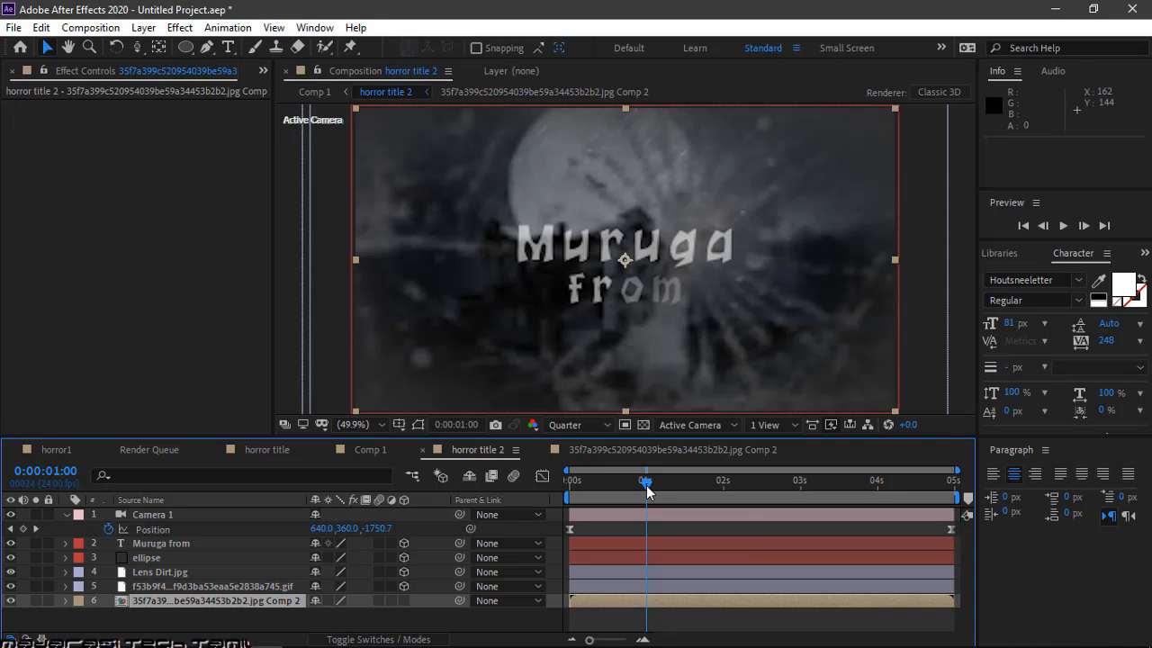
left_click_drag(646, 487, 539, 487)
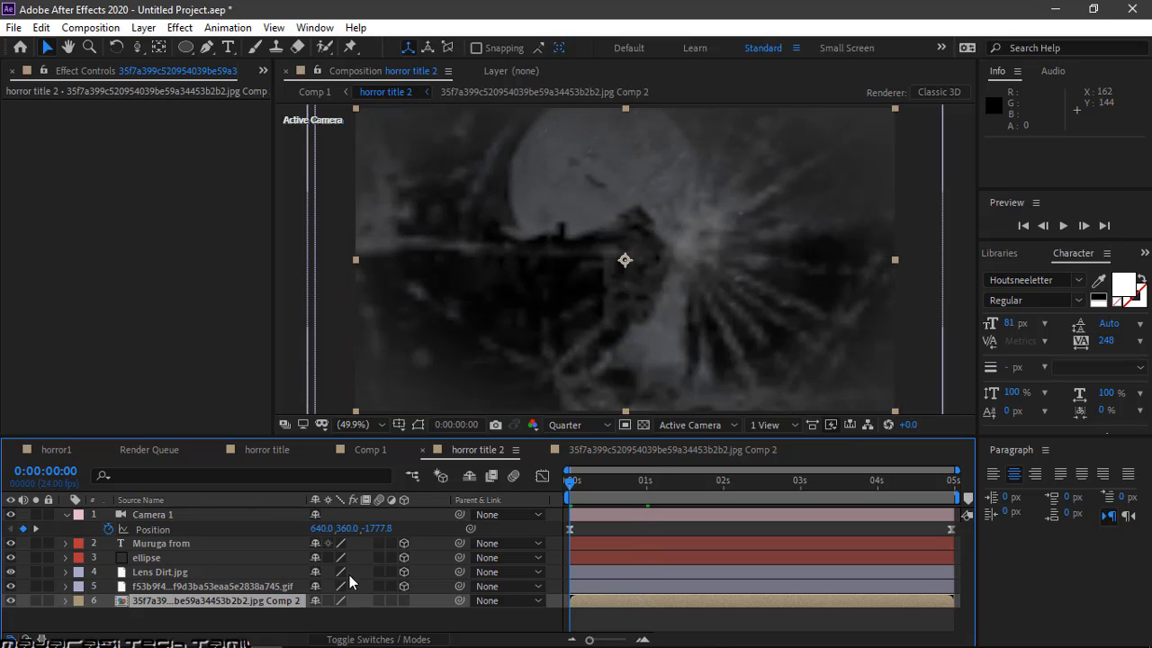
left_click(164, 544)
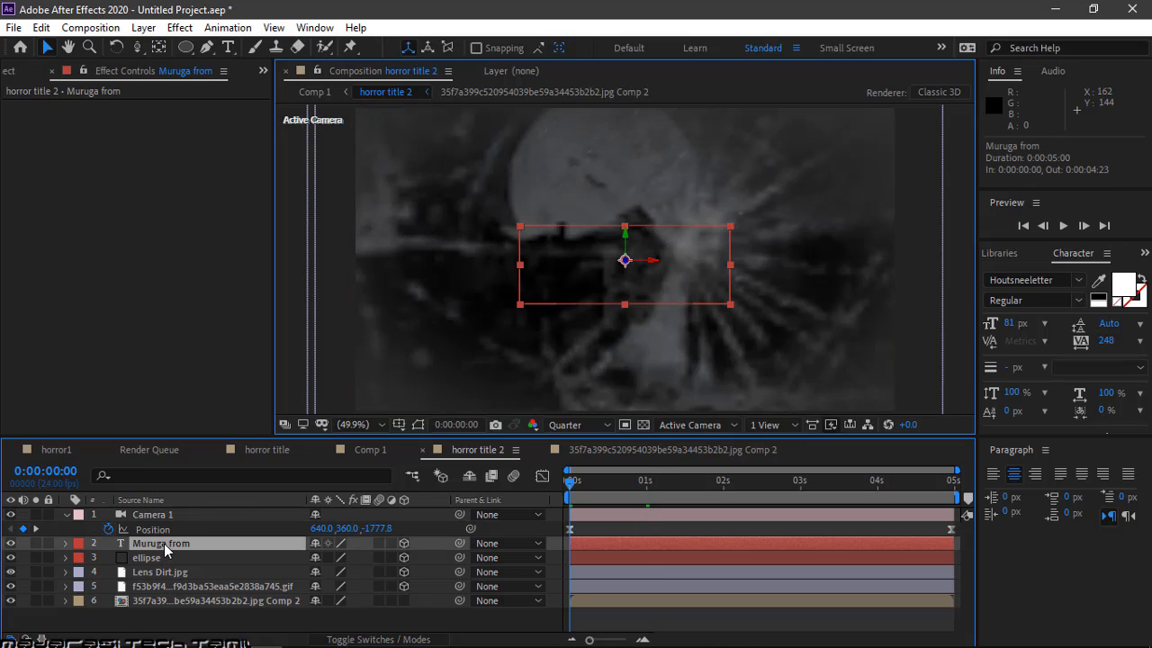
double_click(164, 544)
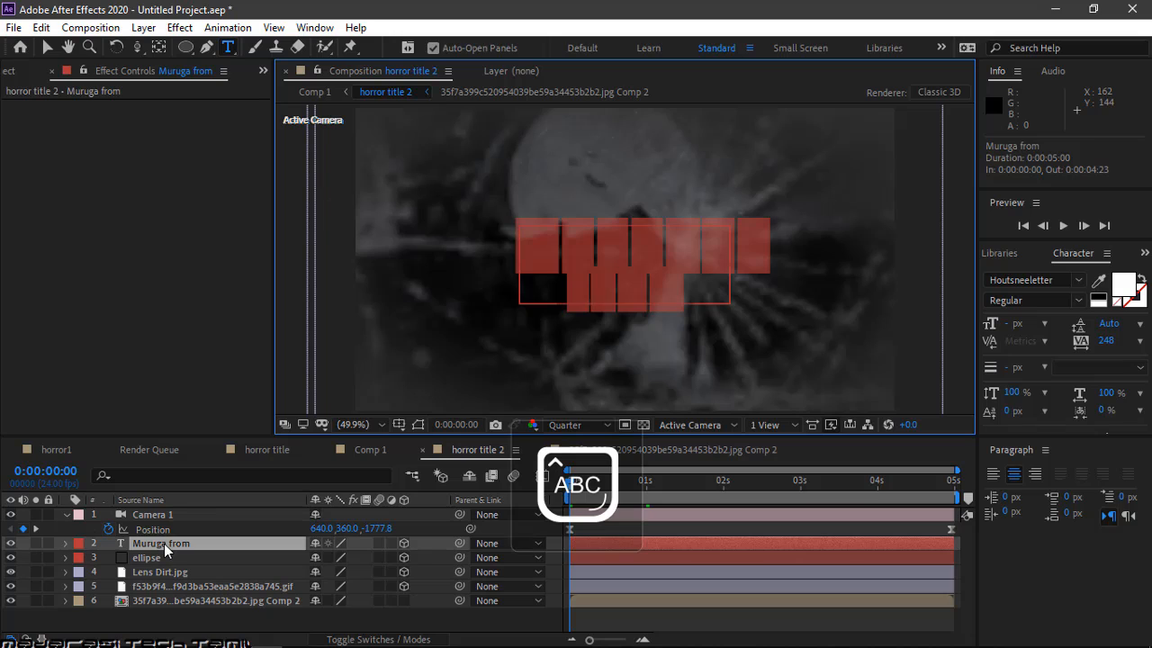
type("Mad")
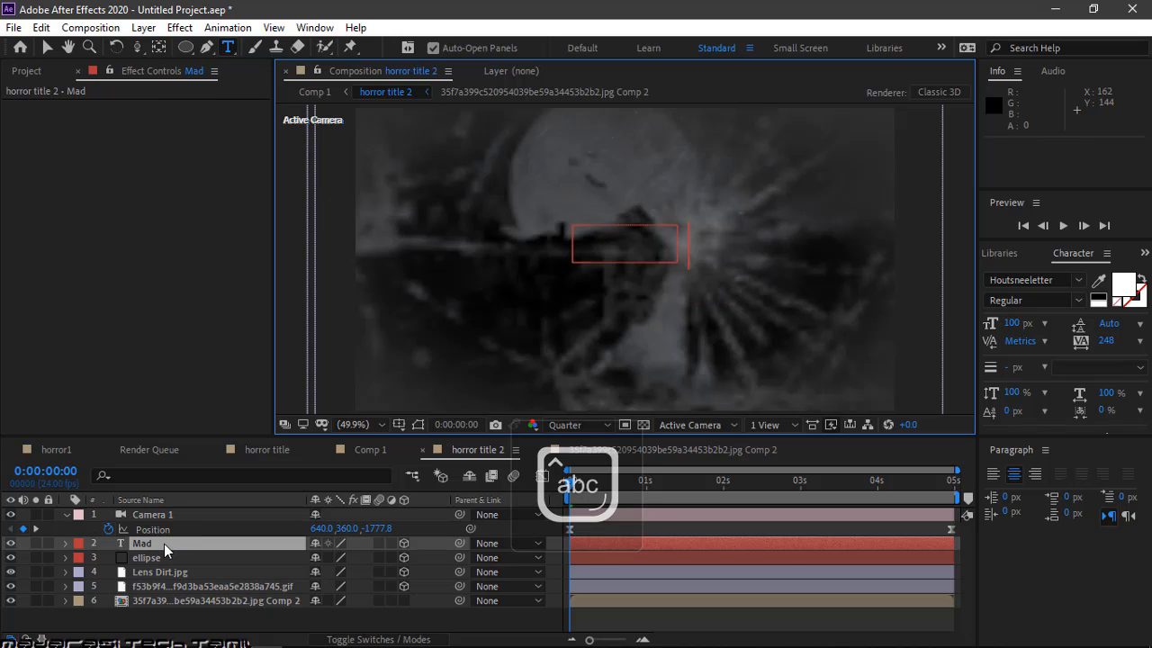
type("aarasi")
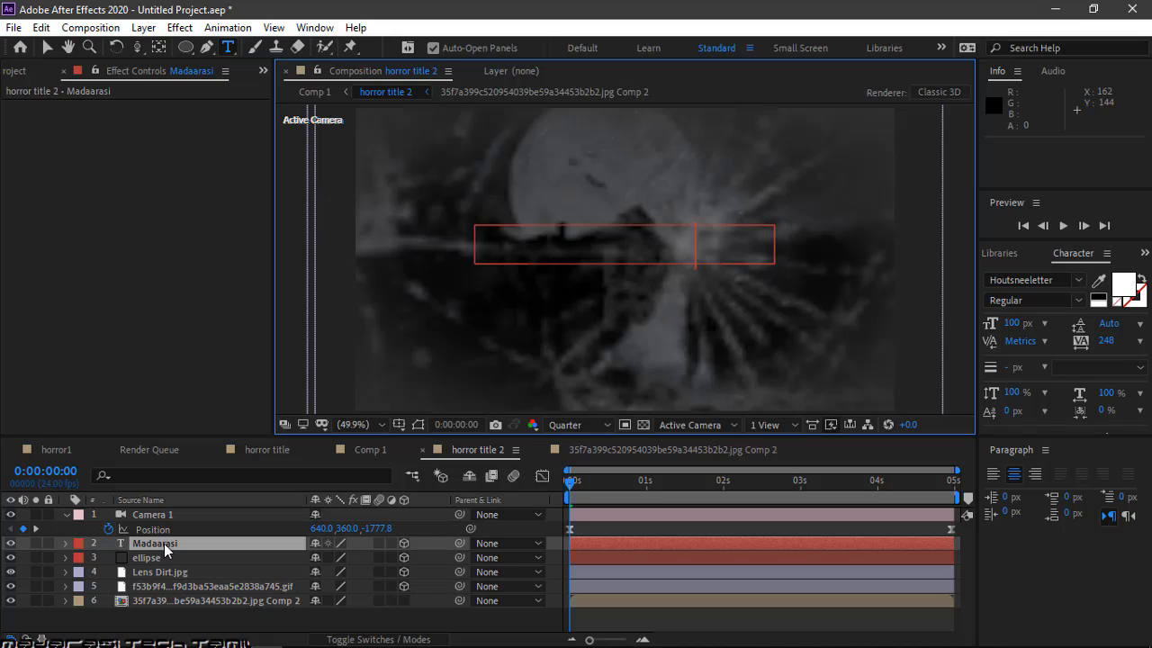
key("Left")
key("Left")
key("Left")
key("BackSpace")
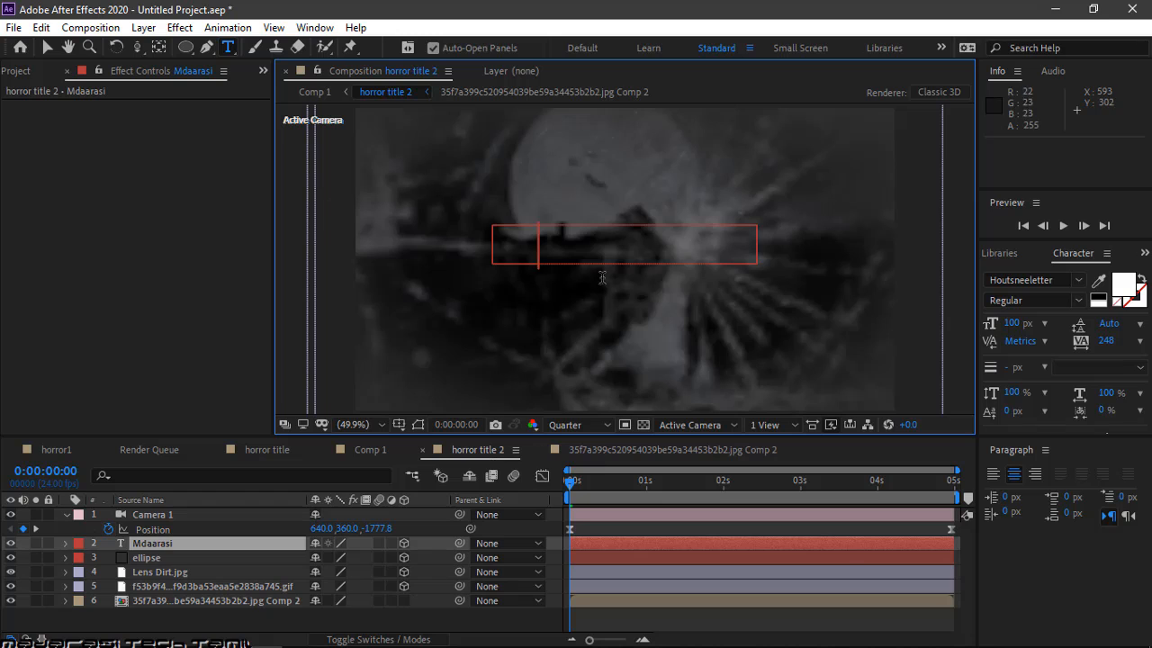
left_click_drag(569, 482, 704, 479)
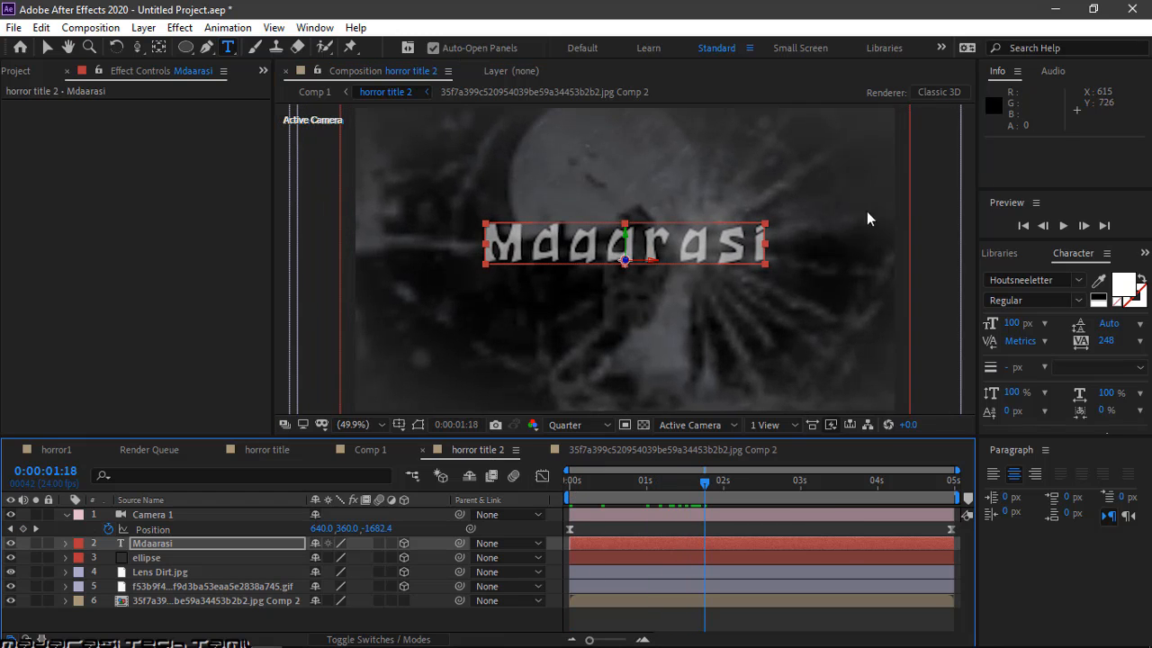
Correct the title's first word to Madarasi and complete it as "Madarasi tech" with "Tamil" on a second line
double_click(192, 541)
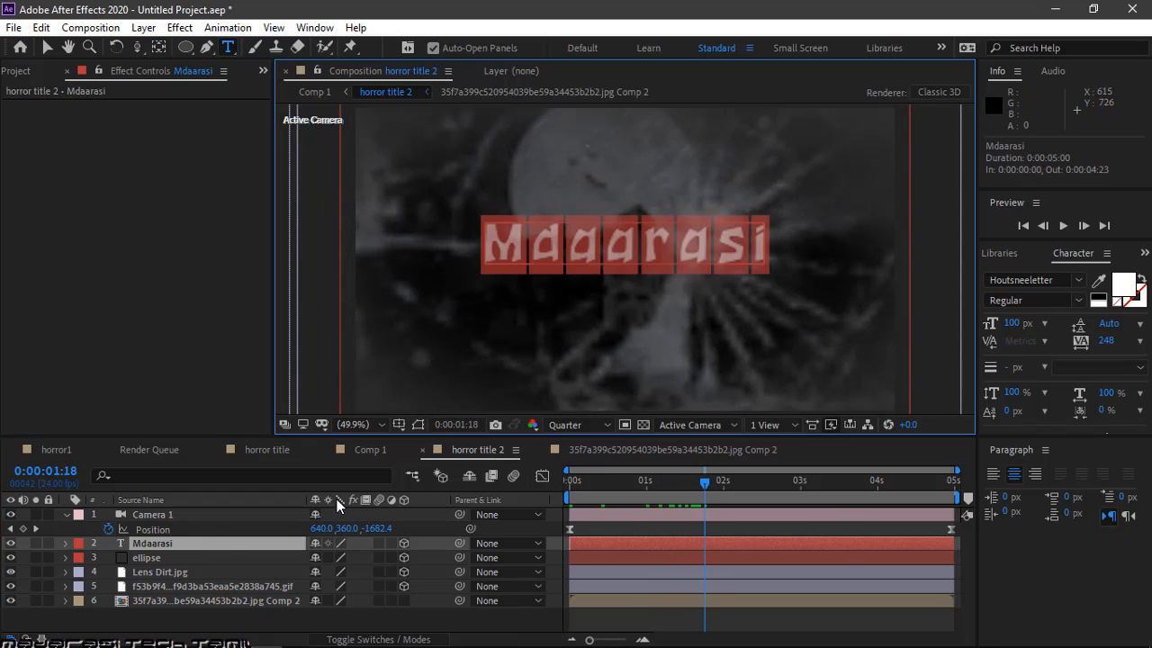
left_click(598, 252)
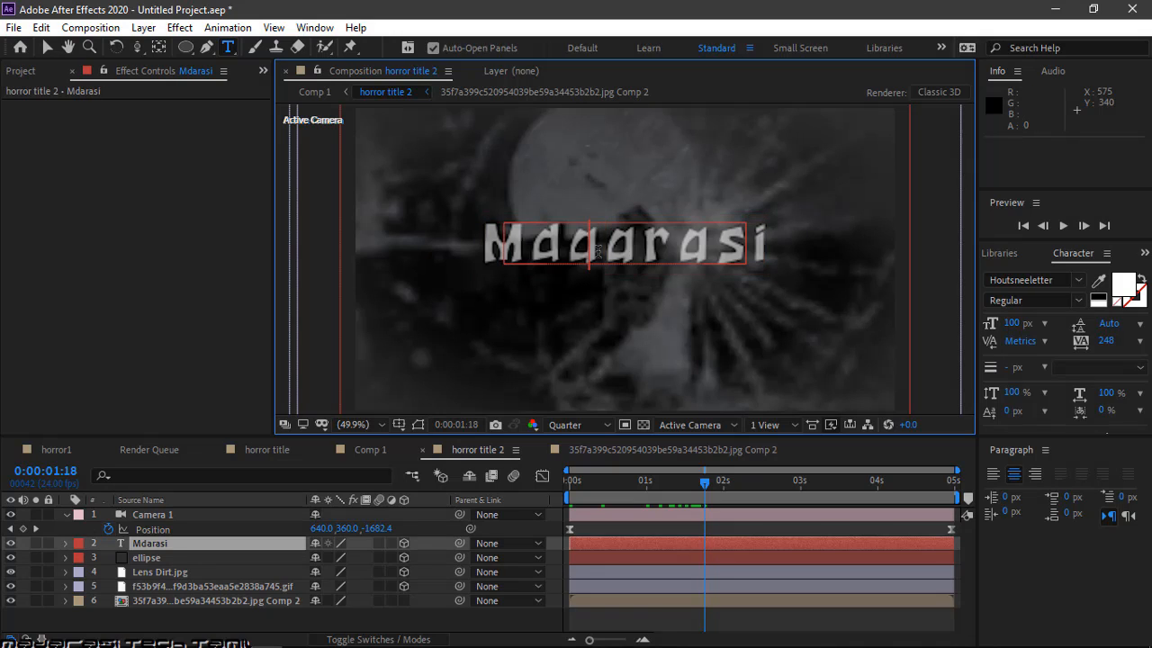
key("BackSpace")
key("Left")
type("a")
key("Right")
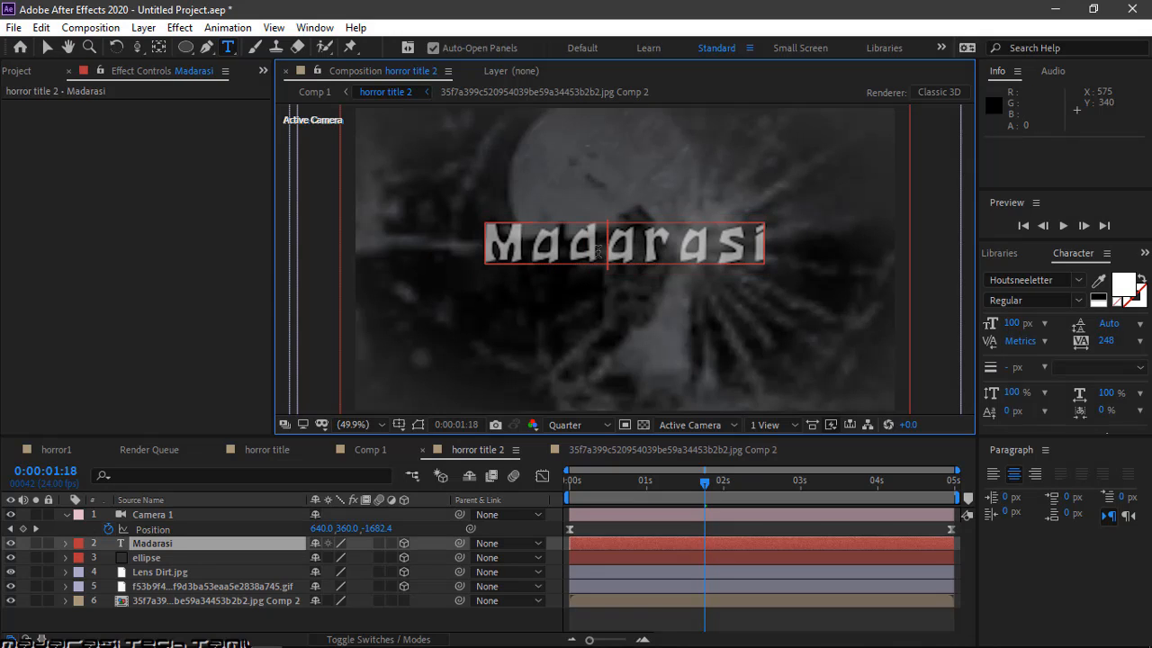
type("tech")
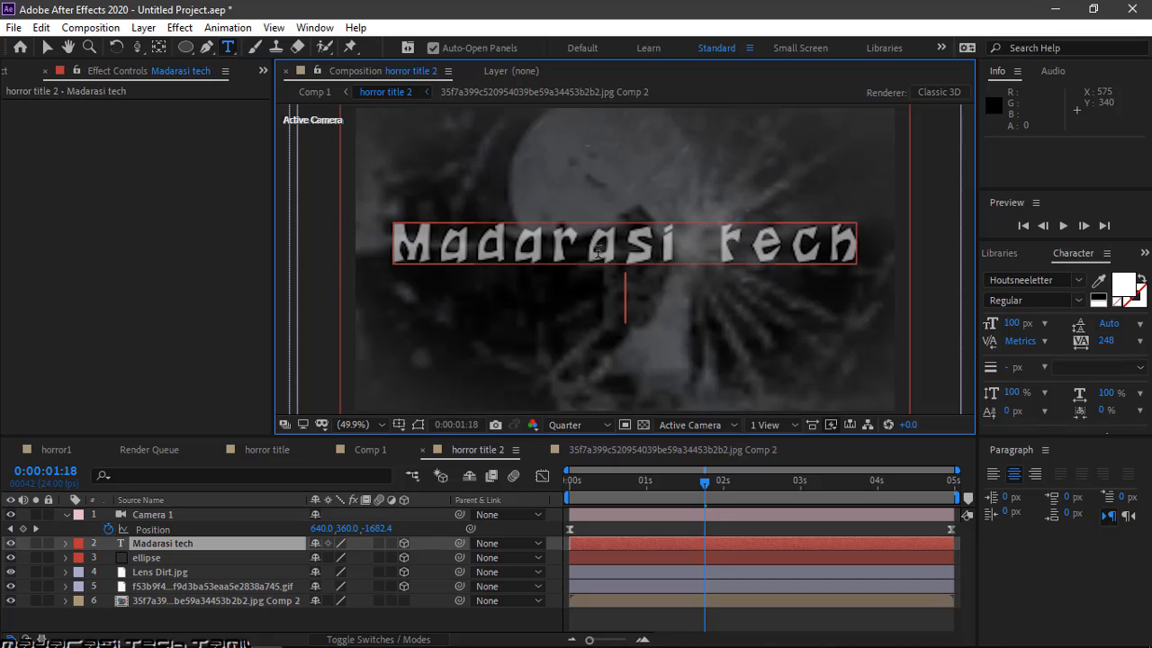
key("Return")
type("Tamil")
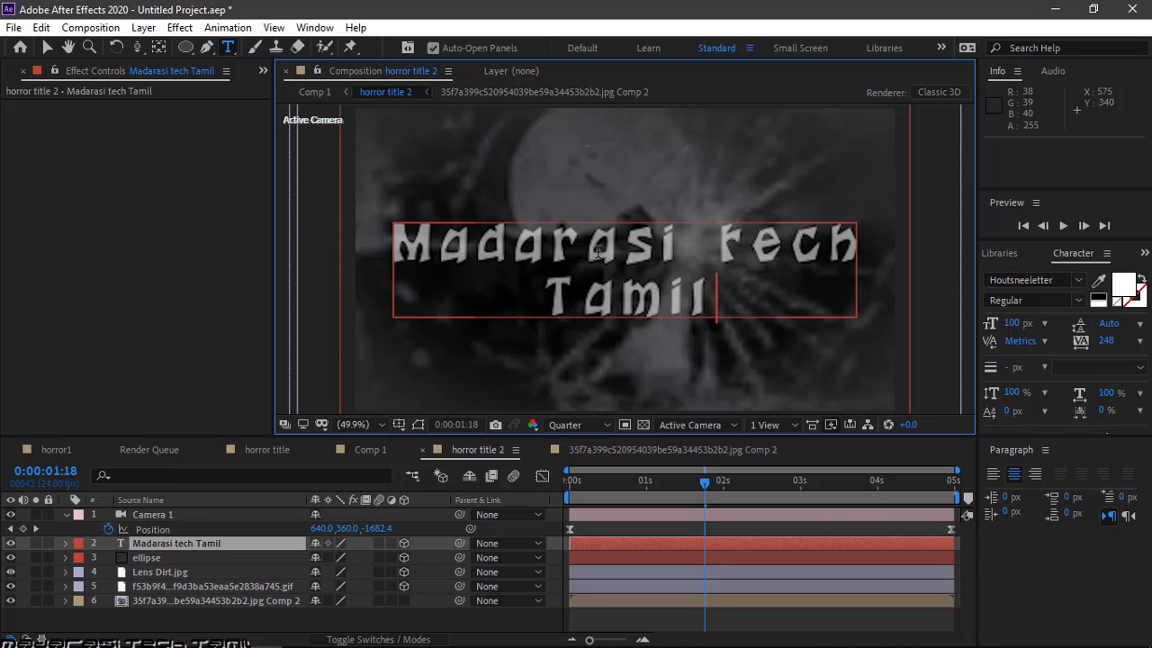
Set the font size of the whole two-line title to 84 px and deselect the layer
key("ctrl+a")
left_click(1007, 322)
left_click_drag(1008, 322, 820, 367)
left_click(175, 622)
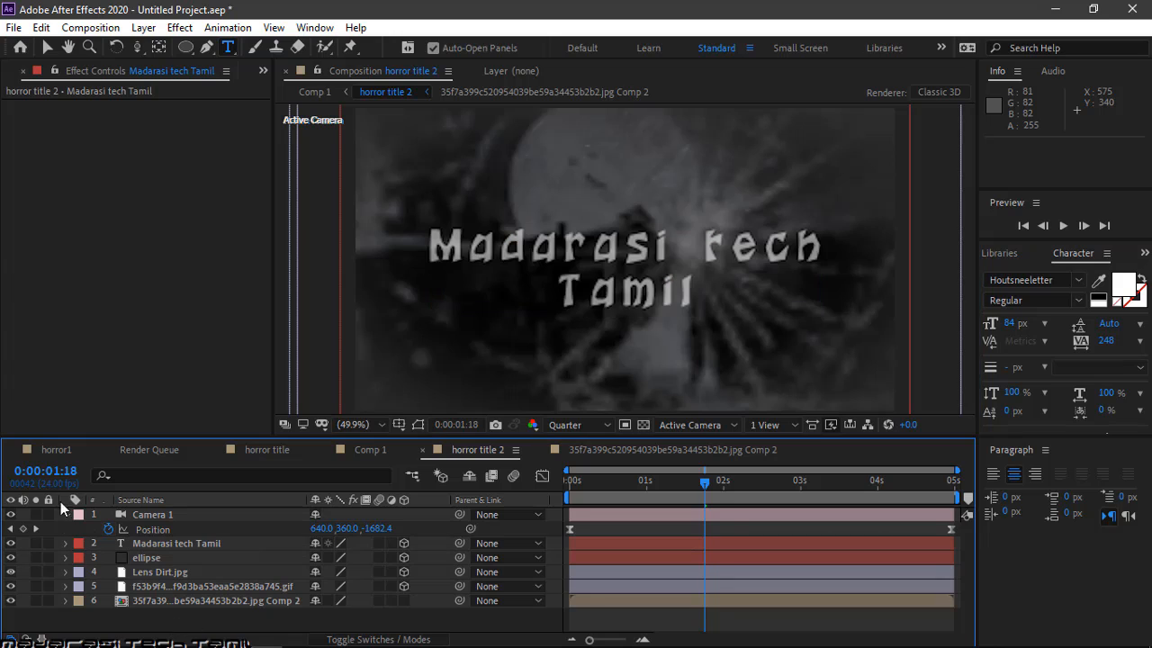
Collapse Camera 1's properties and preview horror title 2 from the first frame
left_click(65, 515)
left_click_drag(706, 483, 516, 511)
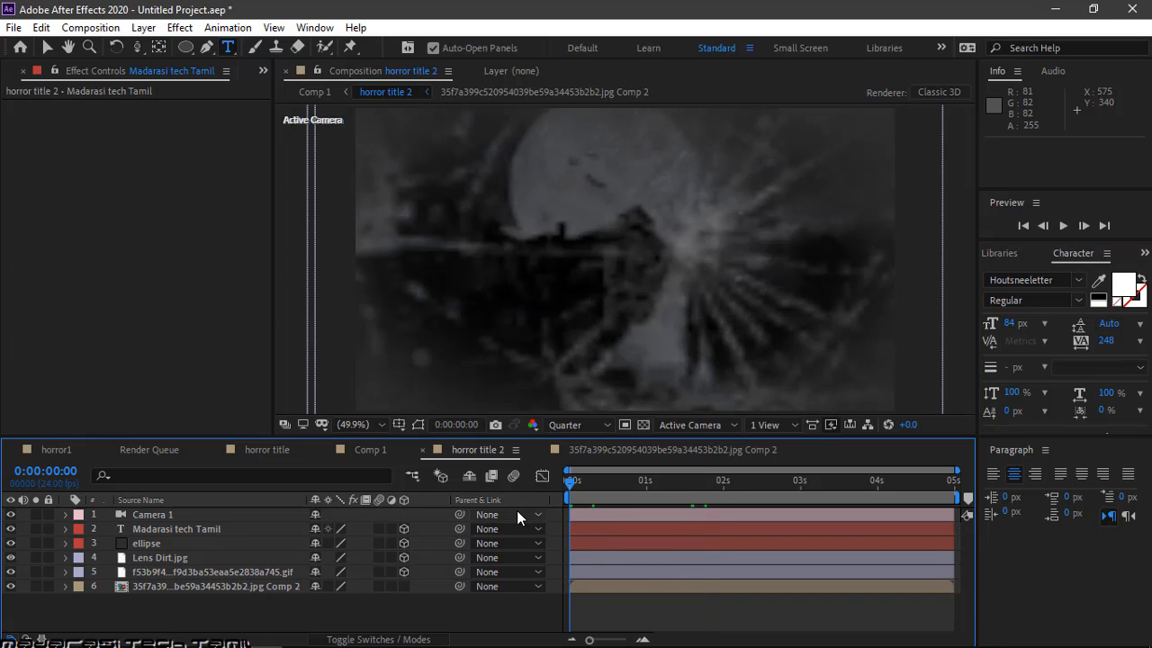
key("space")
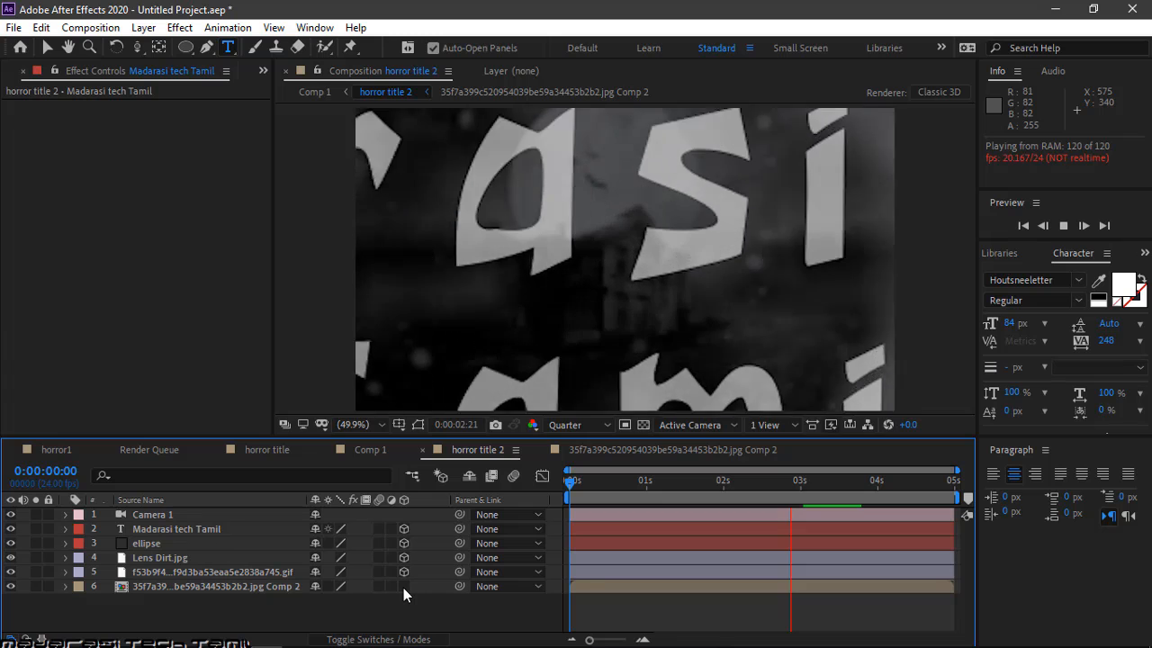
key("space")
Make the background precomp layer in horror title 2 a 3D layer and preview the camera push from the start
left_click(403, 586)
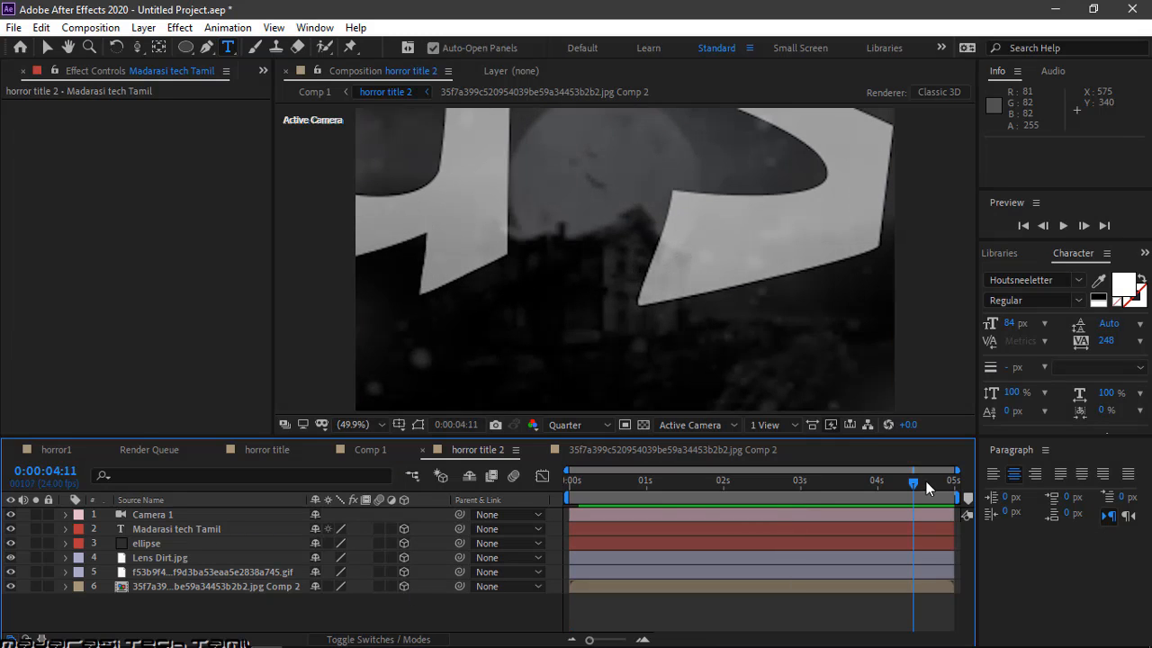
key("Home")
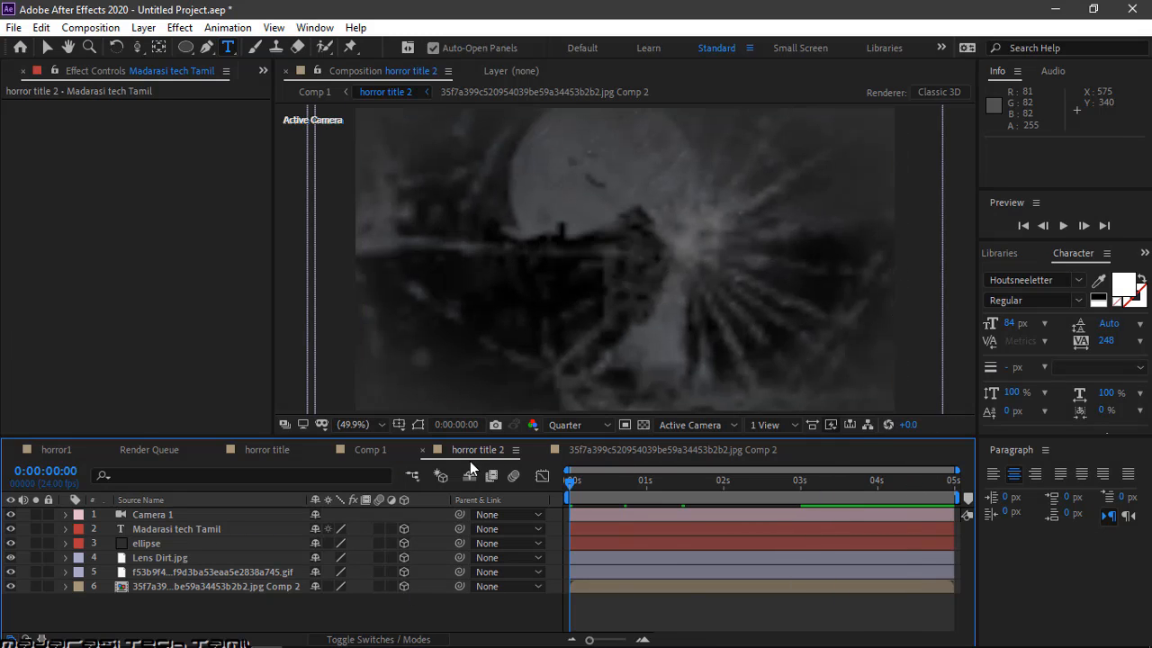
key("space")
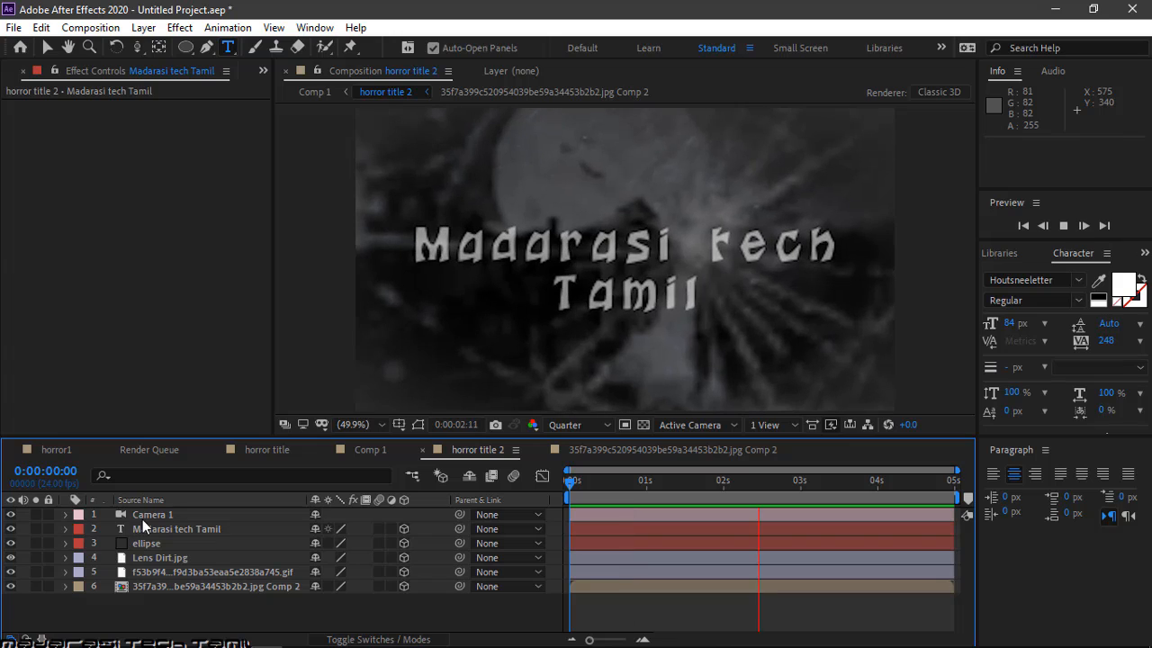
Time-reverse Camera 1's two Position keyframes in horror title 2
left_click(144, 515)
key("p")
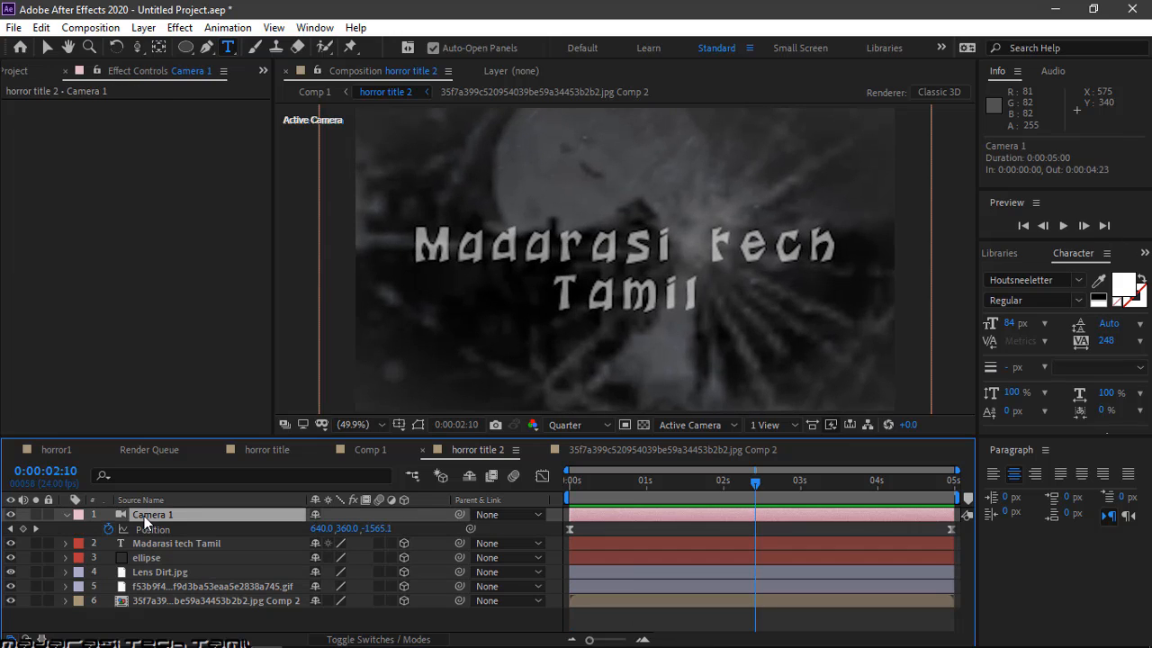
left_click_drag(574, 527, 986, 536)
double_click(952, 528)
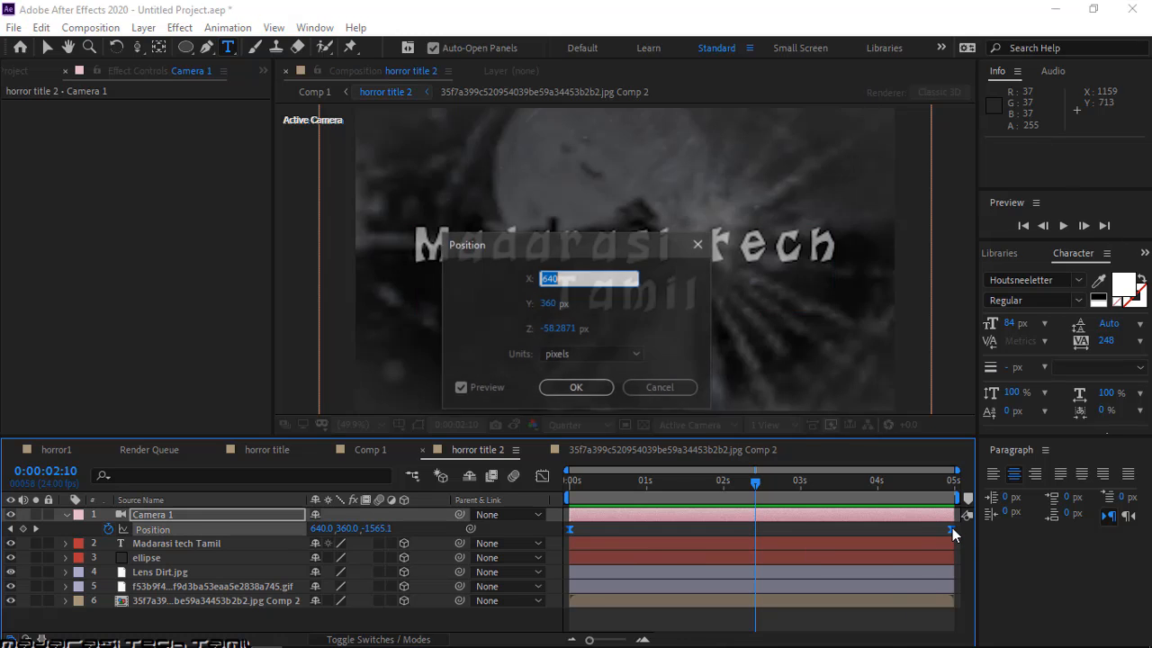
left_click(577, 388)
right_click(950, 527)
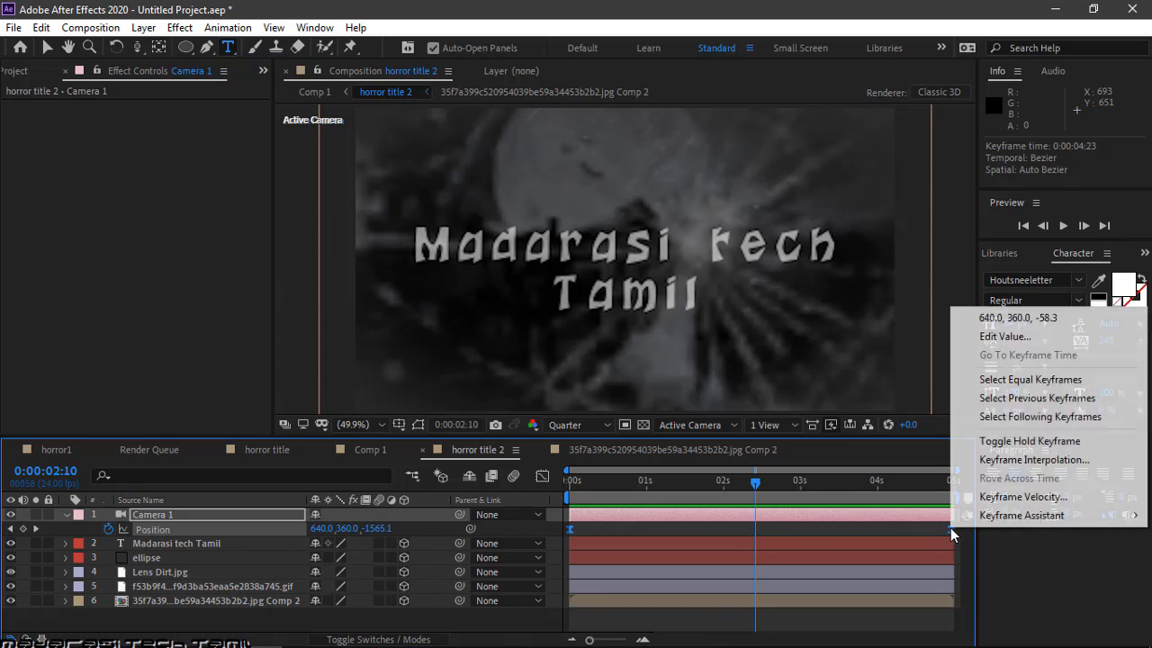
mouse_move(969, 515)
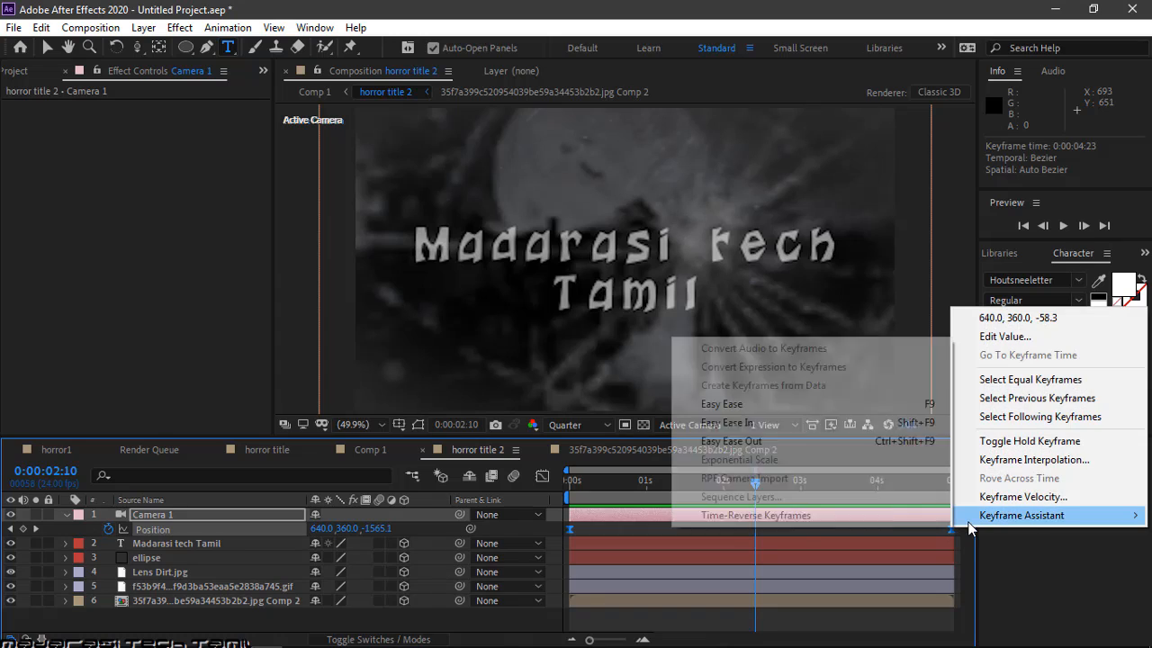
left_click(845, 516)
Preview horror title 2 from the first frame to check the reversed camera move
left_click_drag(760, 484, 414, 477)
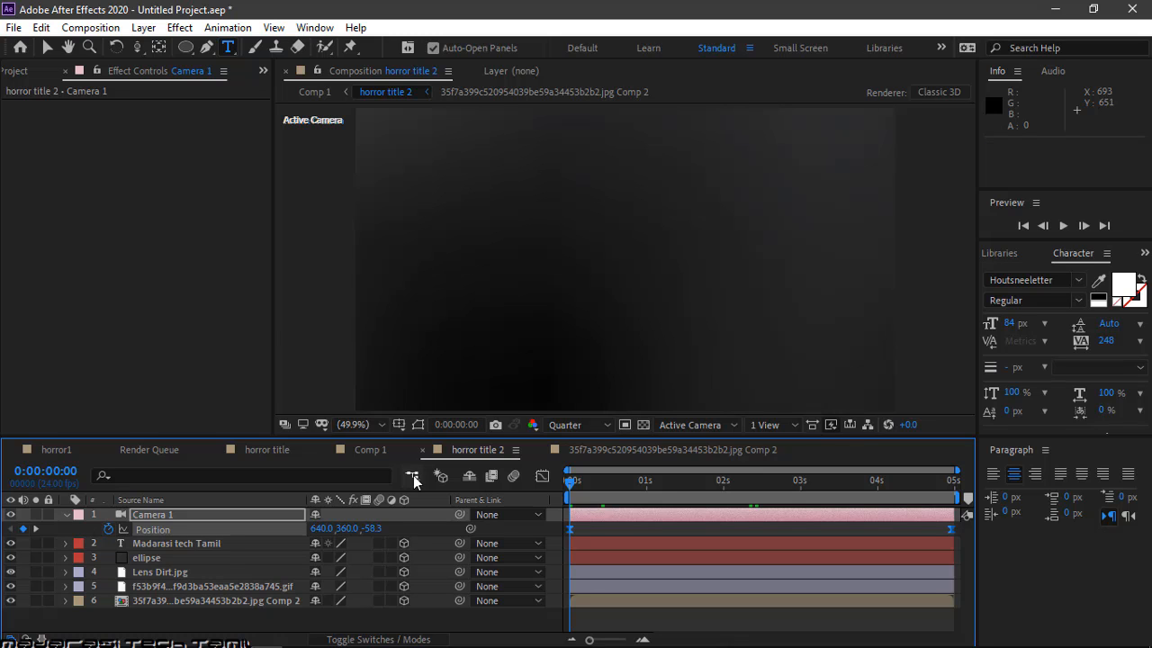
key("space")
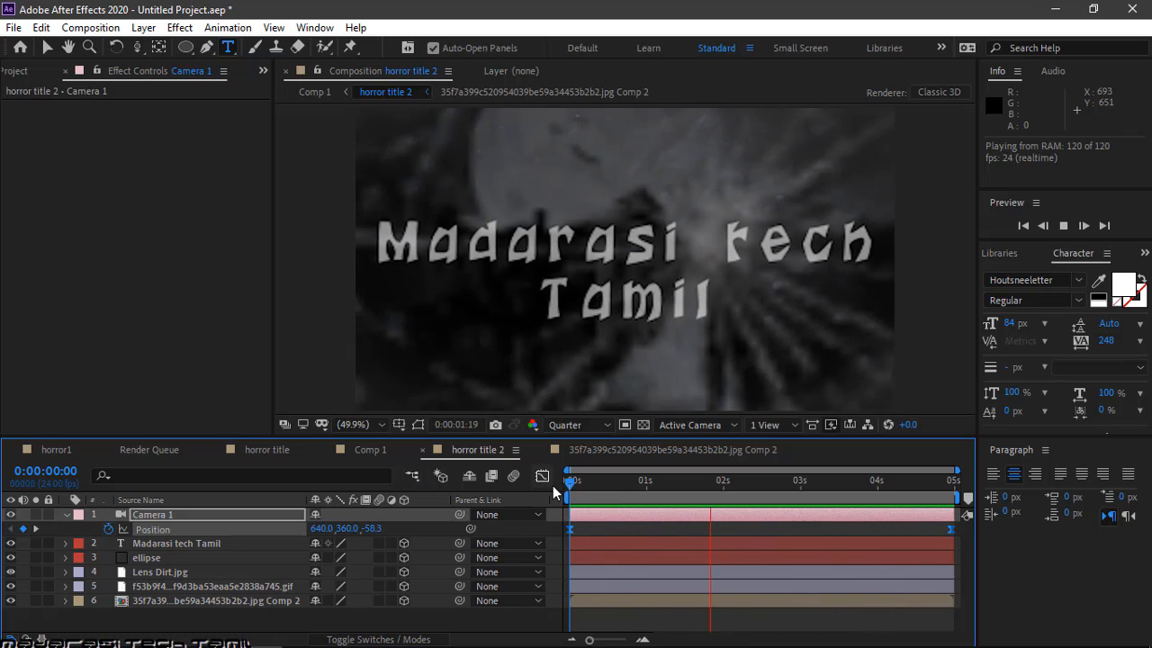
key("space")
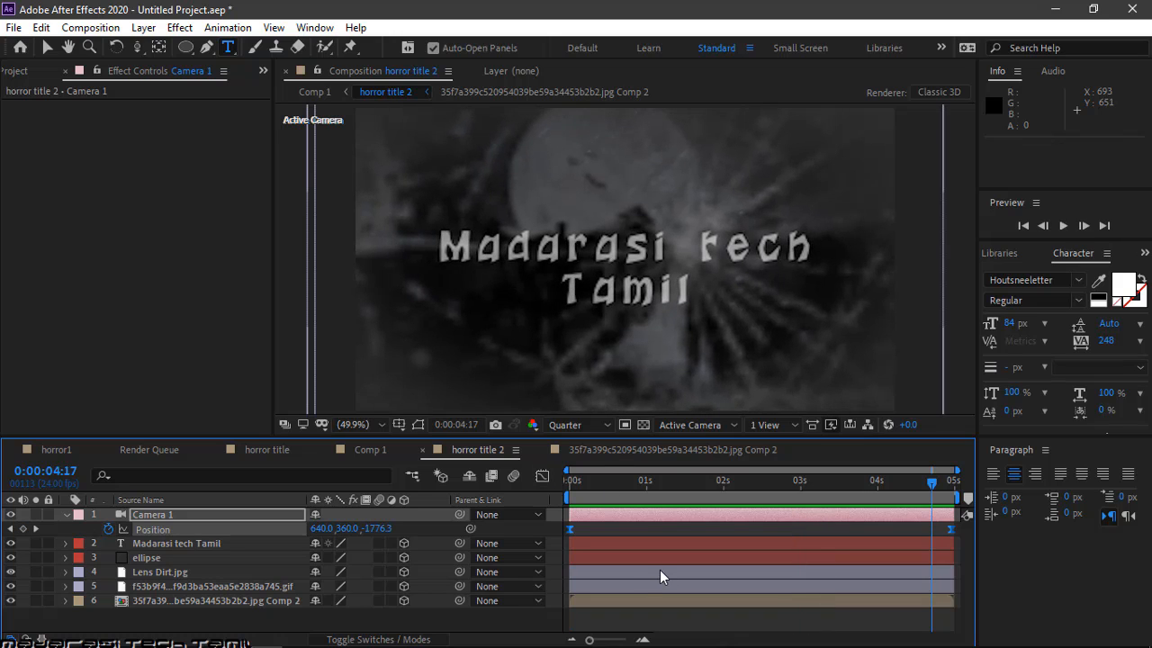
Create a new 1280 x 720 px composition named Comp 2 with a duration of 10 seconds
key("ctrl+k")
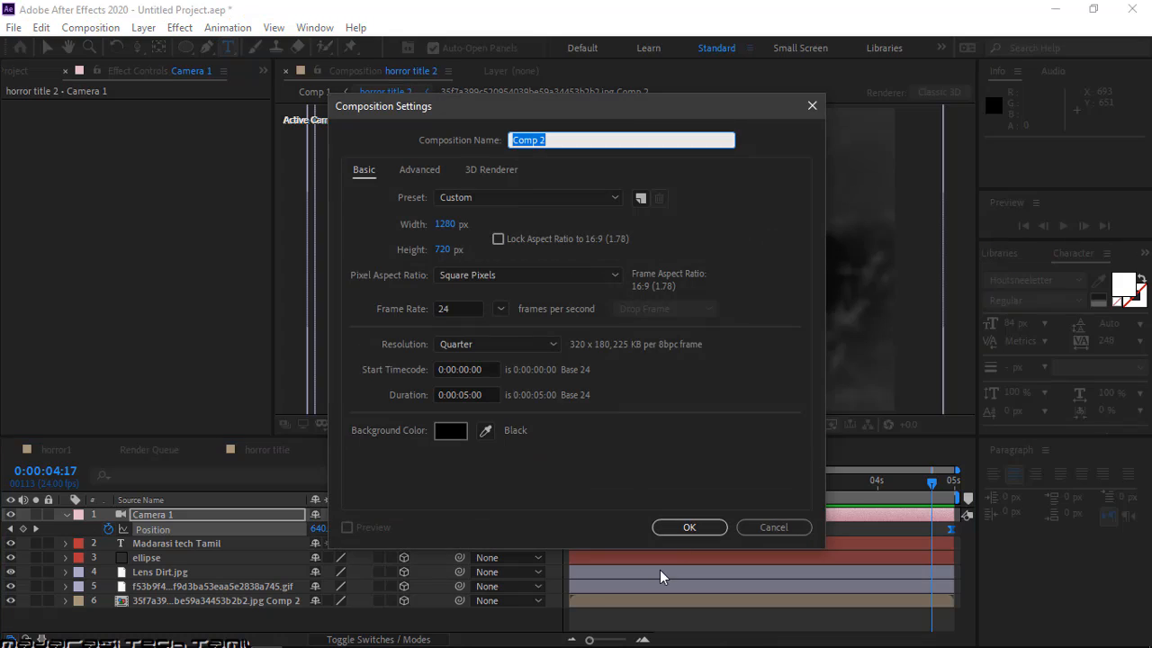
left_click(465, 396)
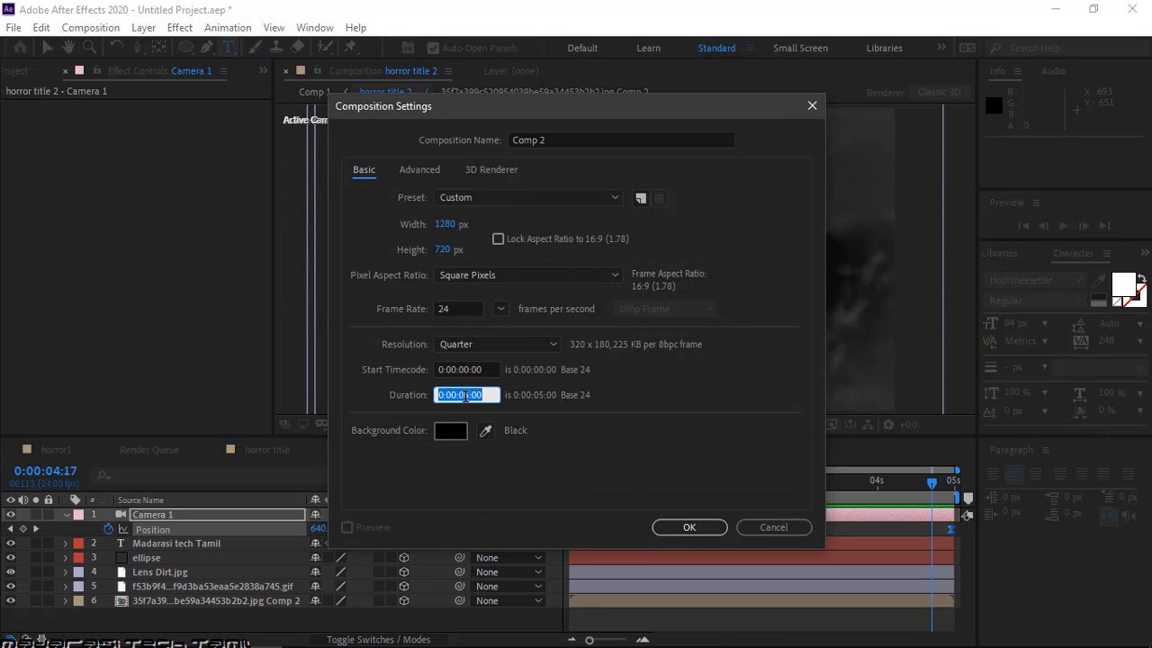
left_click(465, 394)
key("BackSpace")
key("BackSpace")
key("BackSpace")
type("10")
left_click(686, 528)
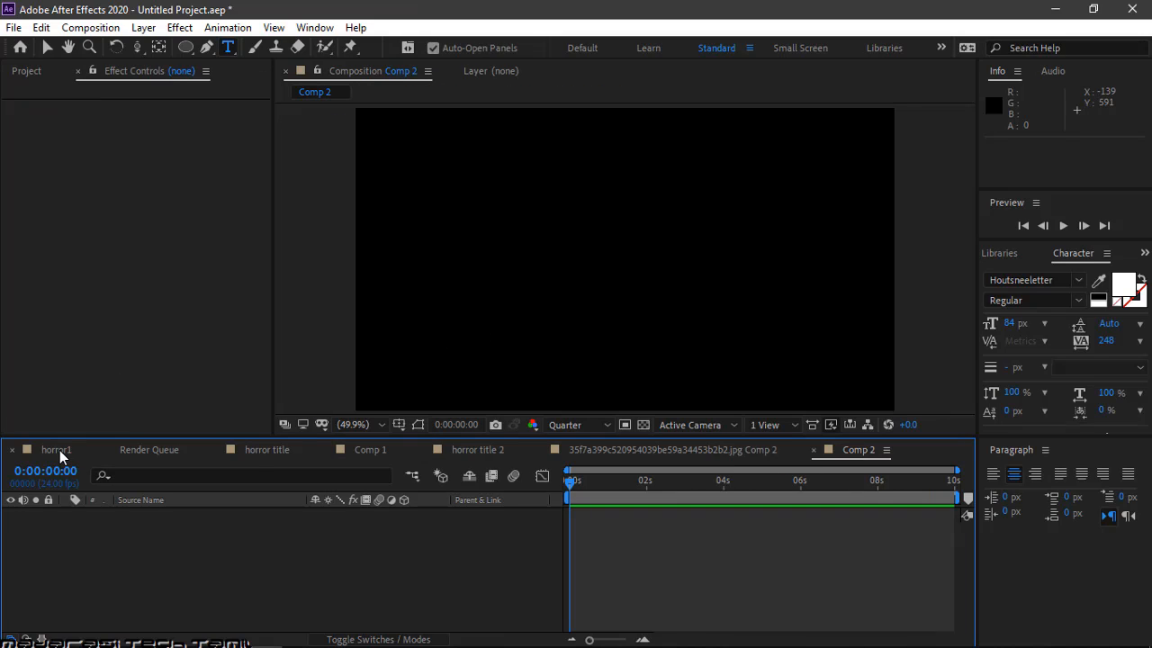
Place horror title at the start of Comp 2 and horror title 2 beneath it, starting at 0:00:05:00 where the first ends
left_click(286, 450)
left_click(30, 68)
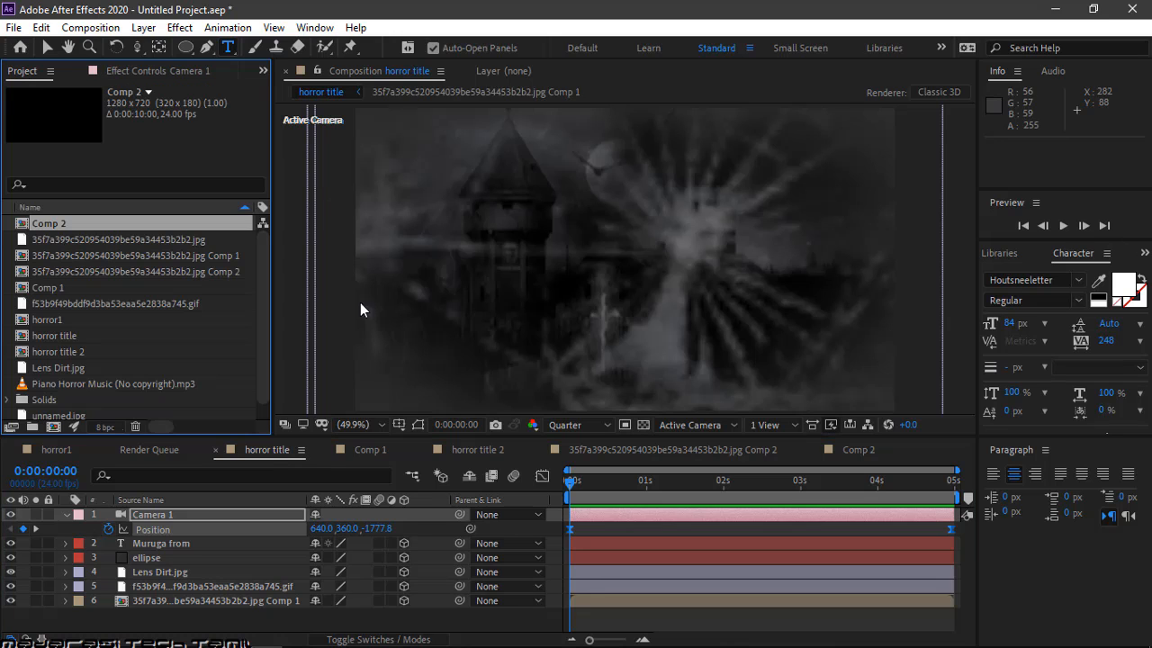
double_click(49, 287)
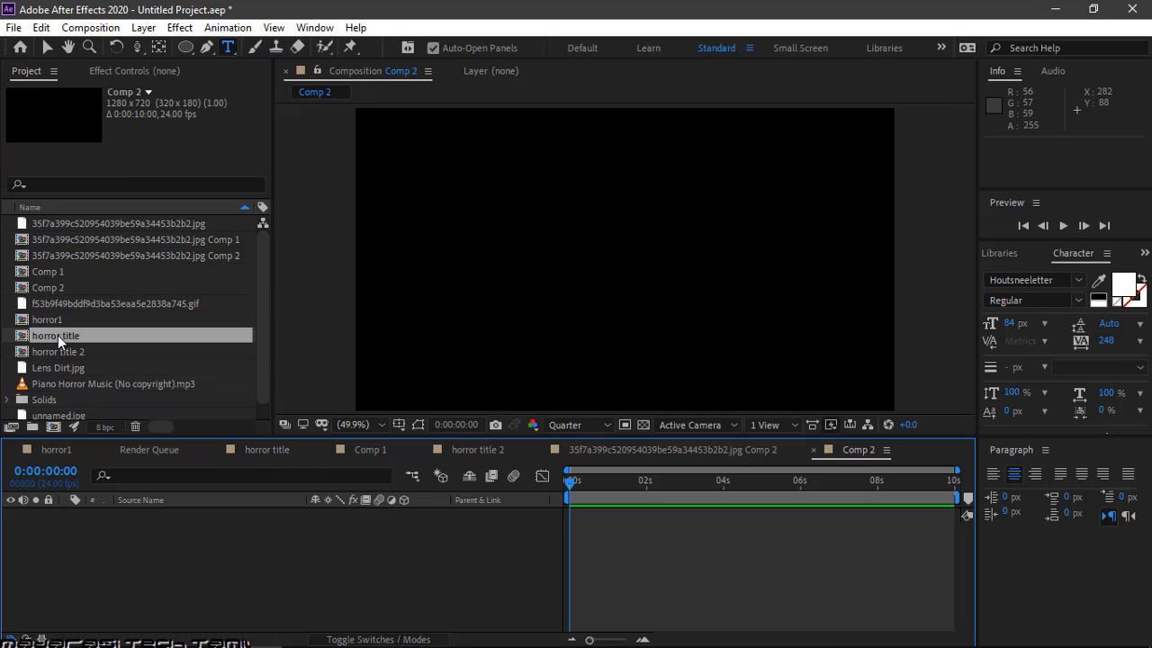
left_click_drag(58, 335, 83, 563)
left_click(573, 486)
left_click_drag(596, 490, 570, 490)
left_click_drag(69, 351, 617, 535)
left_click_drag(696, 531, 809, 531)
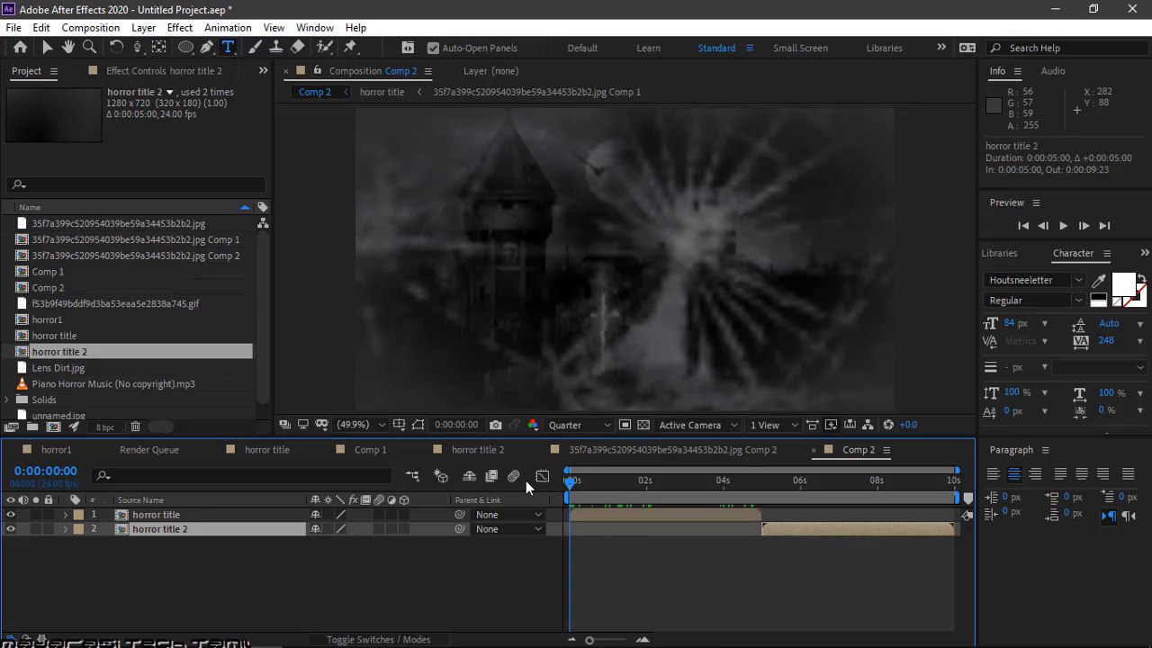
Preview the two titles playing in sequence in Comp 2, scrub through to the end and return to the first frame
key("space")
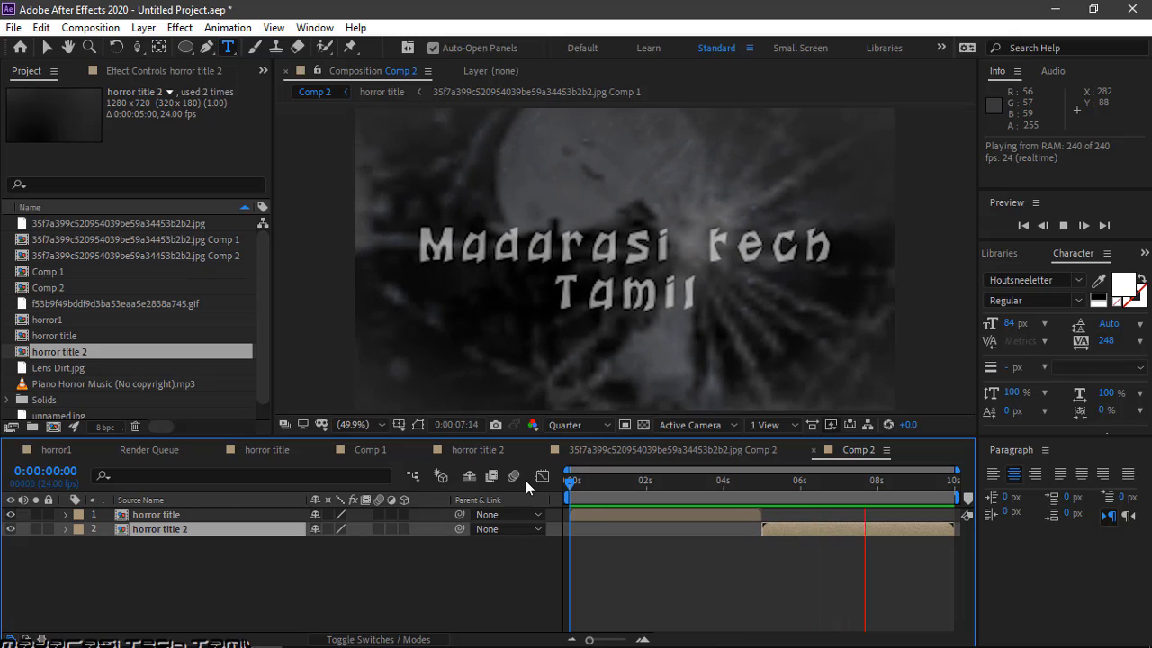
key("space")
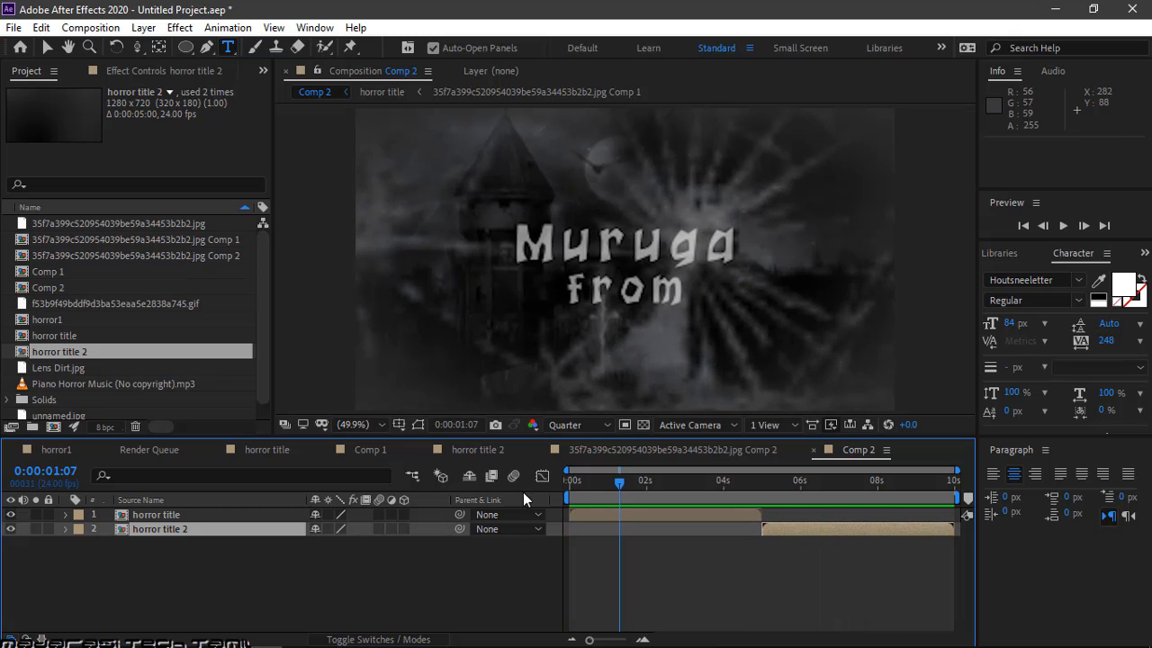
left_click_drag(618, 482, 531, 490)
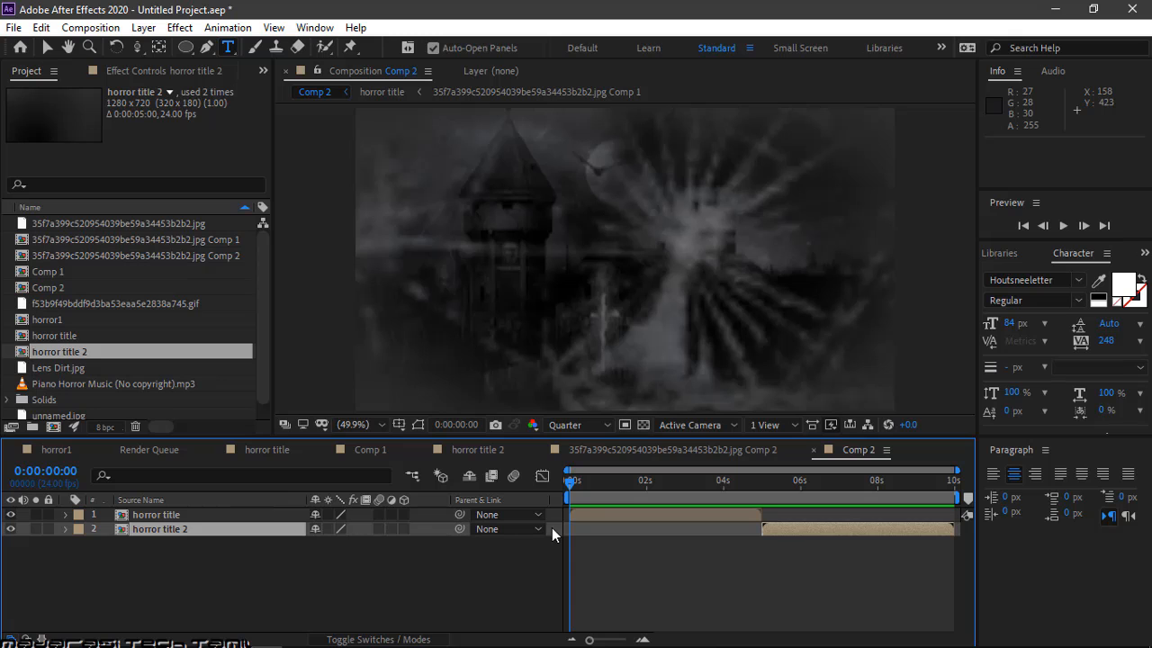
left_click_drag(572, 488, 1087, 424)
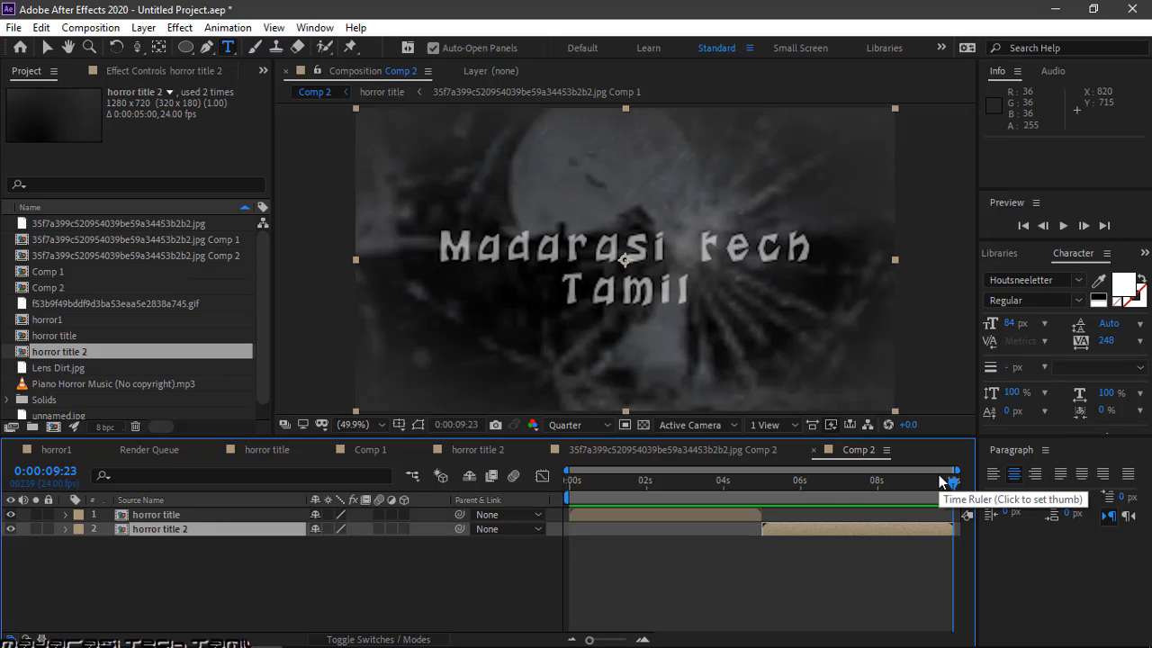
key("space")
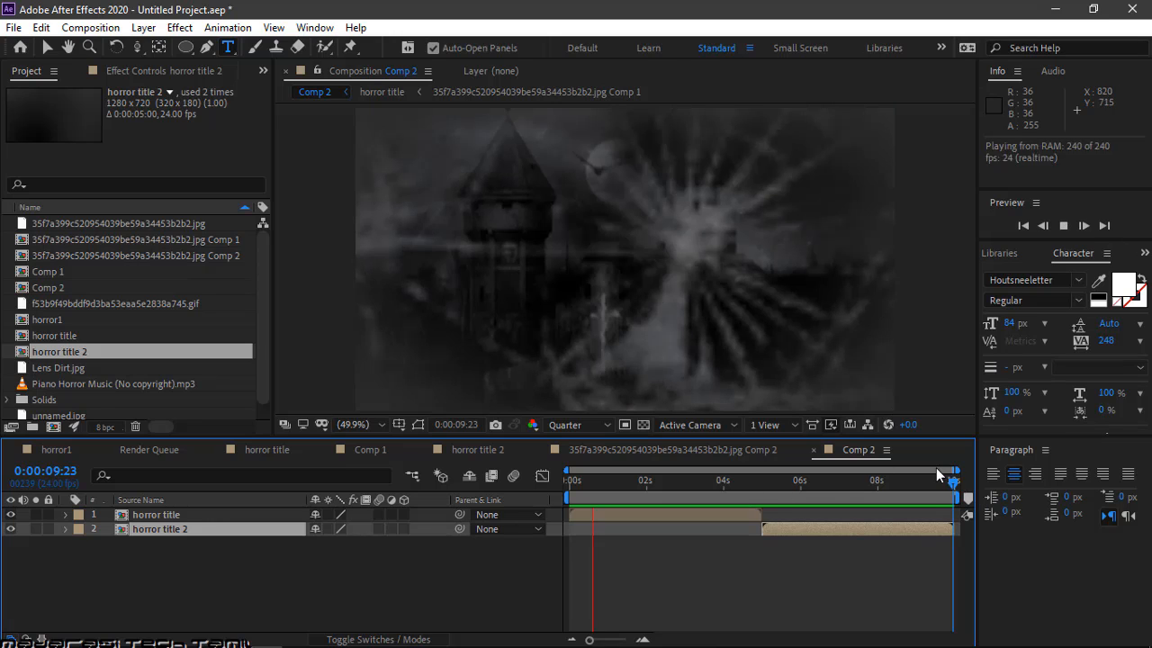
left_click(925, 482)
left_click_drag(921, 484, 552, 476)
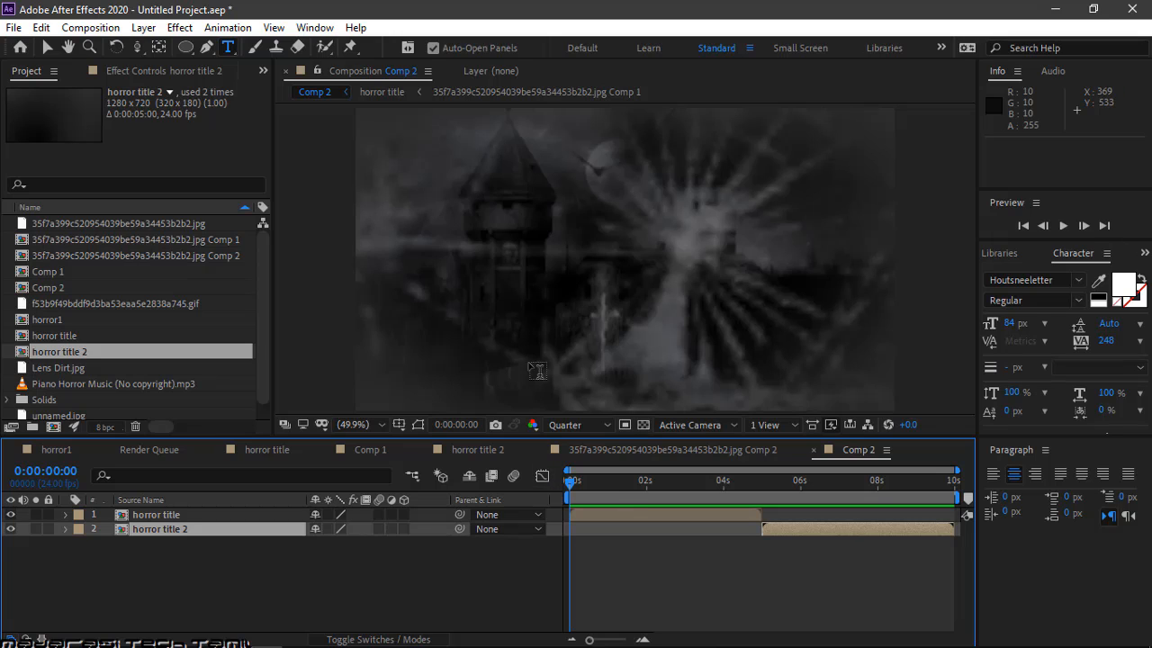
Add Piano Horror Music (No copyright).mp3 below both title layers in Comp 2, preview the sequence with sound and switch to the Selection tool
scroll(260, 316, "down", 1)
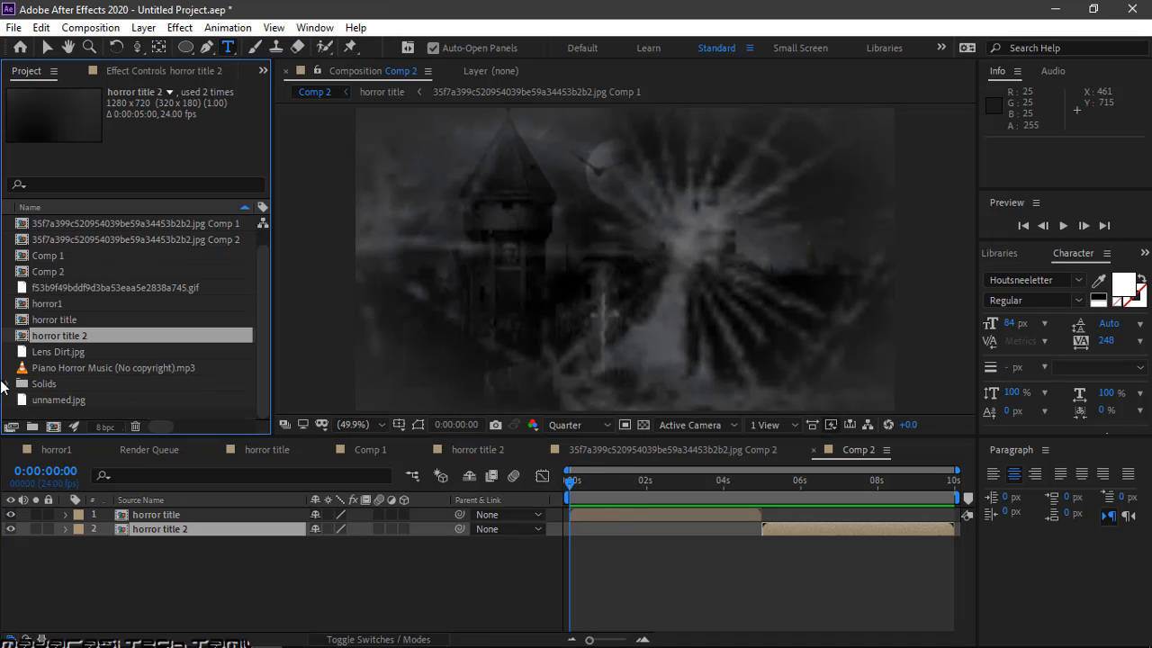
left_click_drag(62, 367, 207, 585)
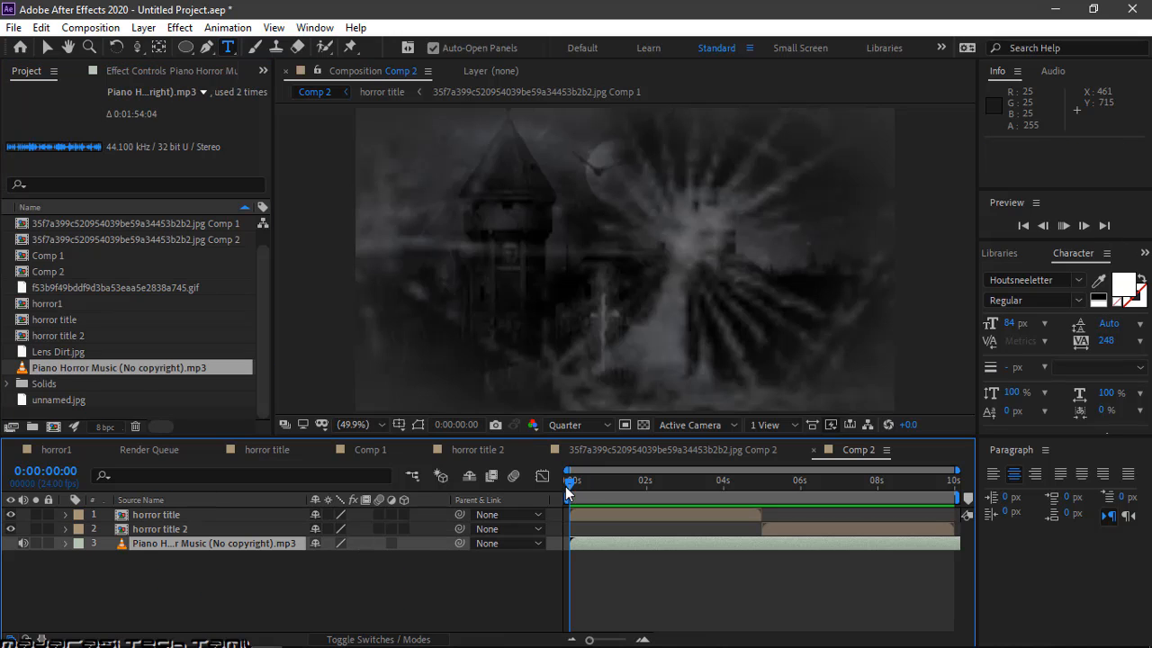
key("space")
key("space")
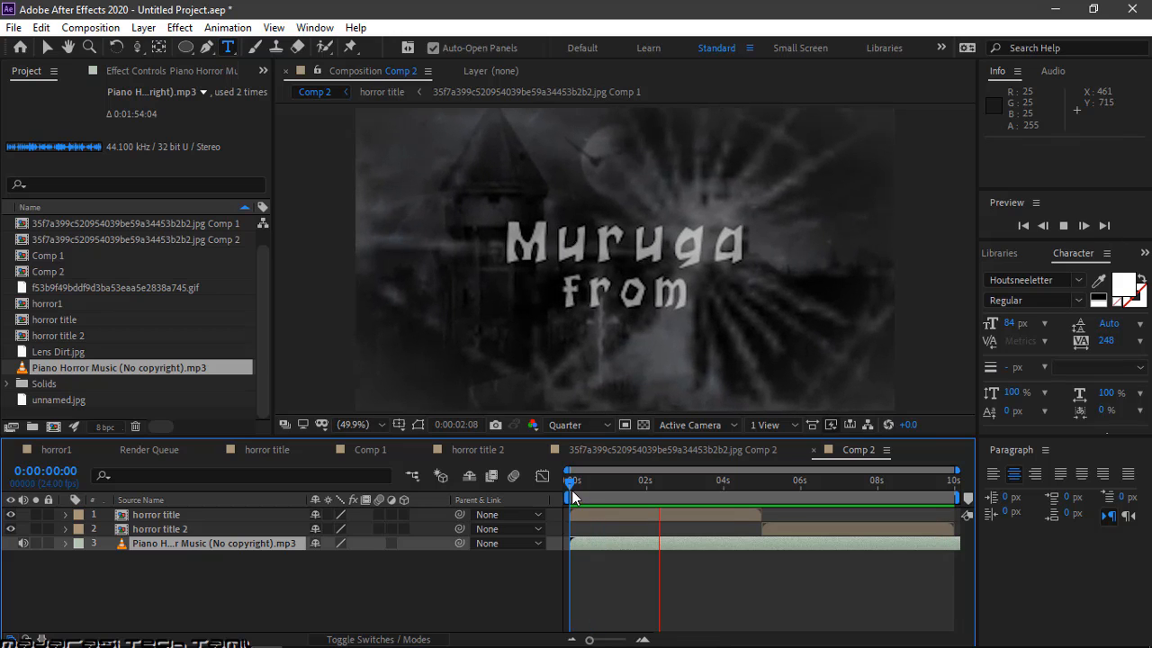
key("space")
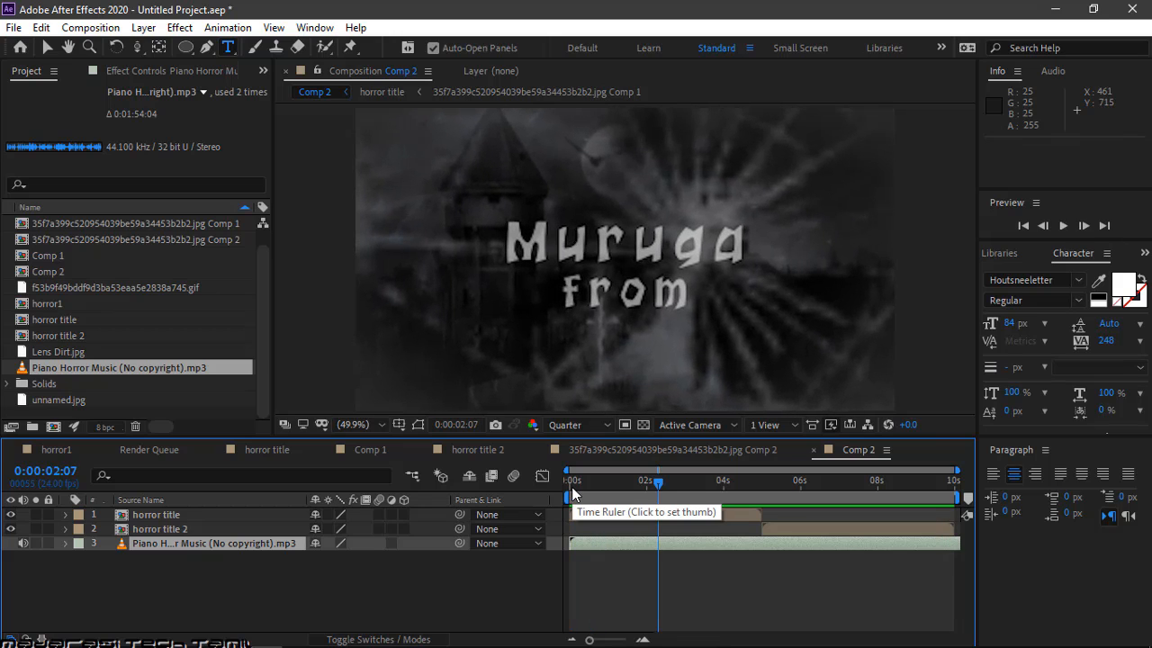
left_click(44, 49)
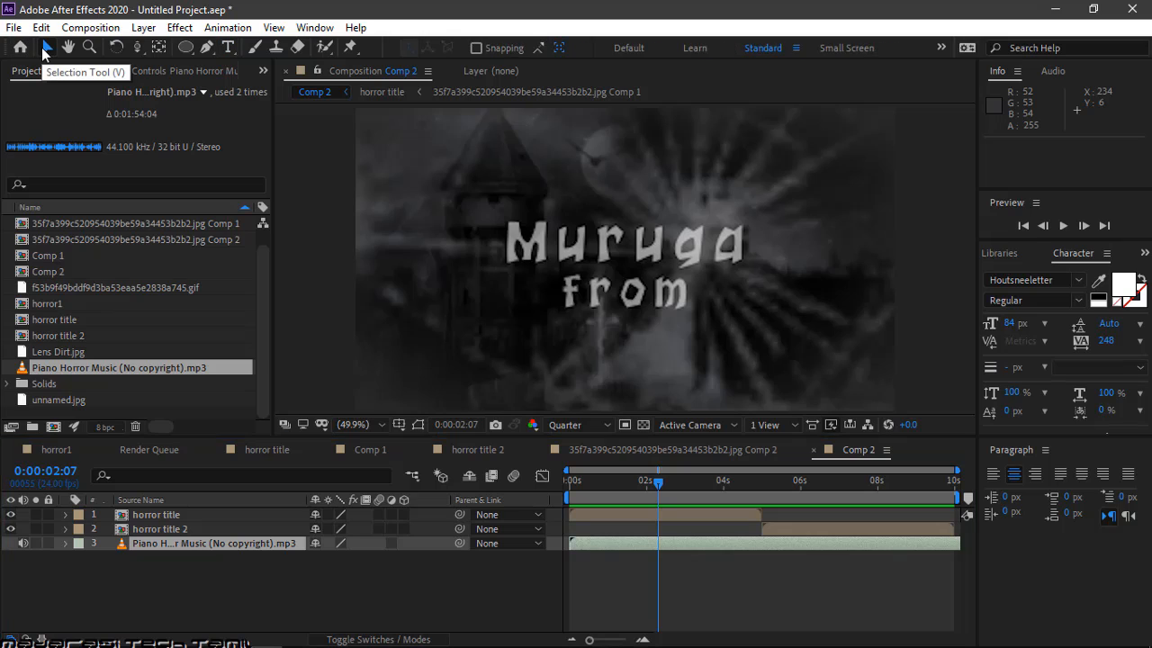